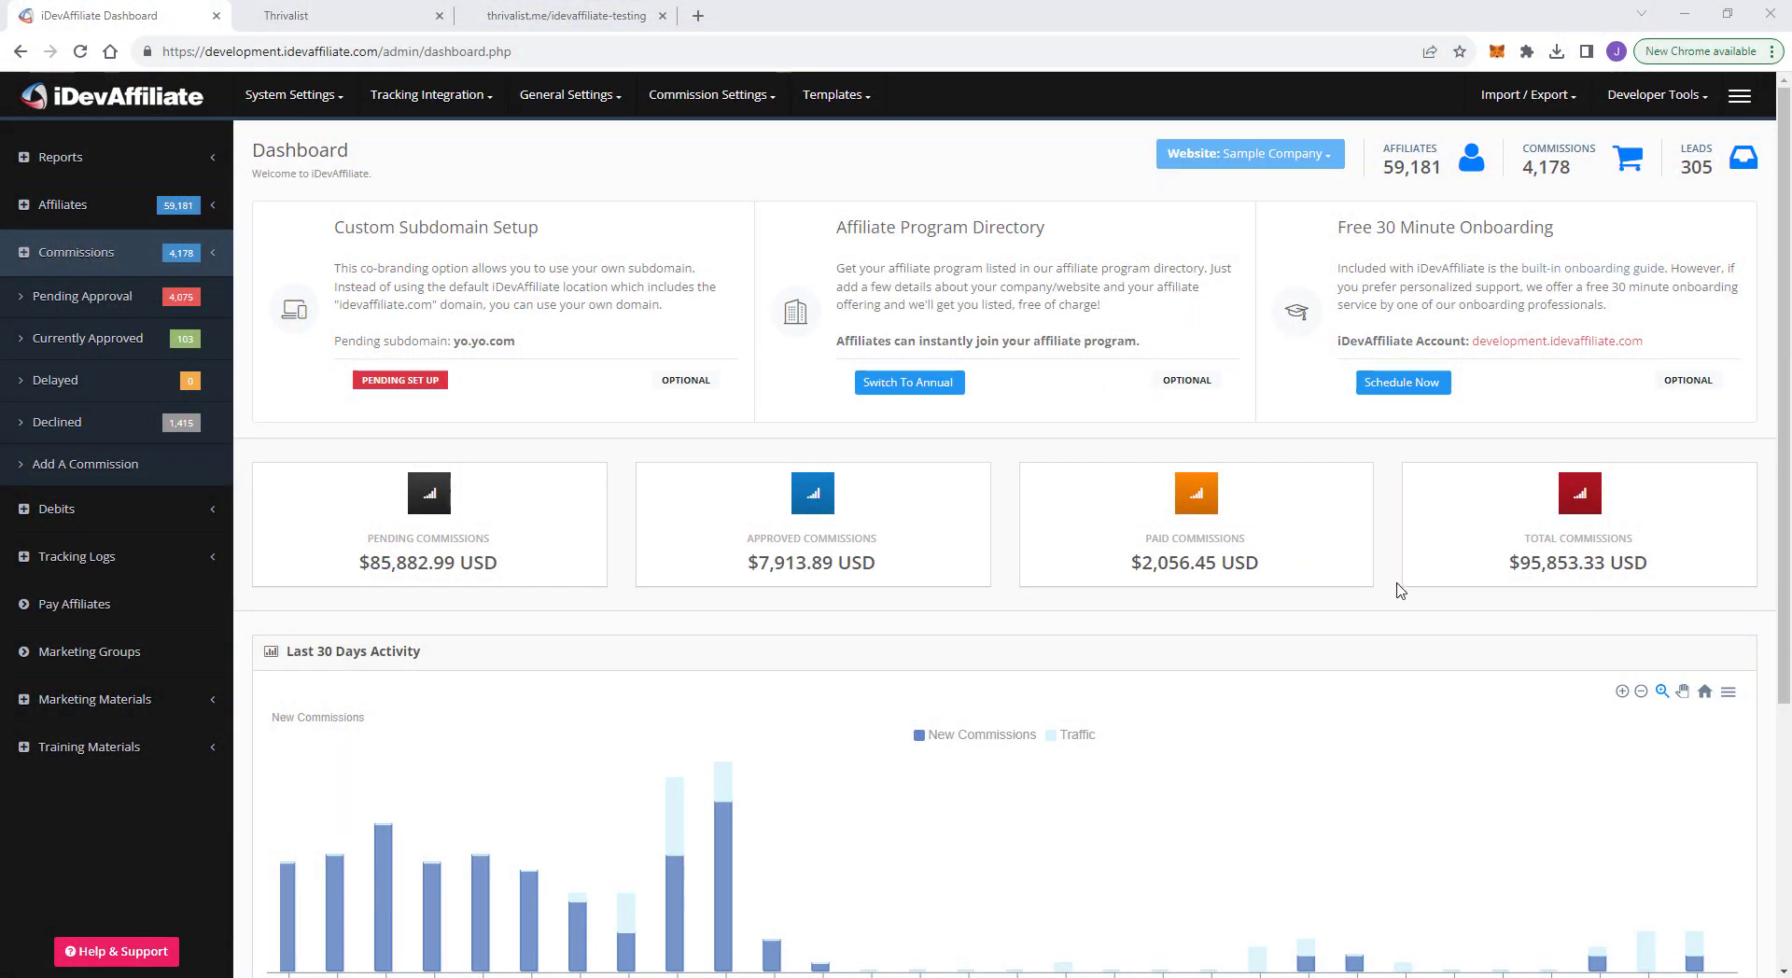
# Step: Pick HighLevel in the built-in cart integration wizard to create an active HighLevel integration profile
pyautogui.click(431, 95)
pyautogui.click(551, 141)
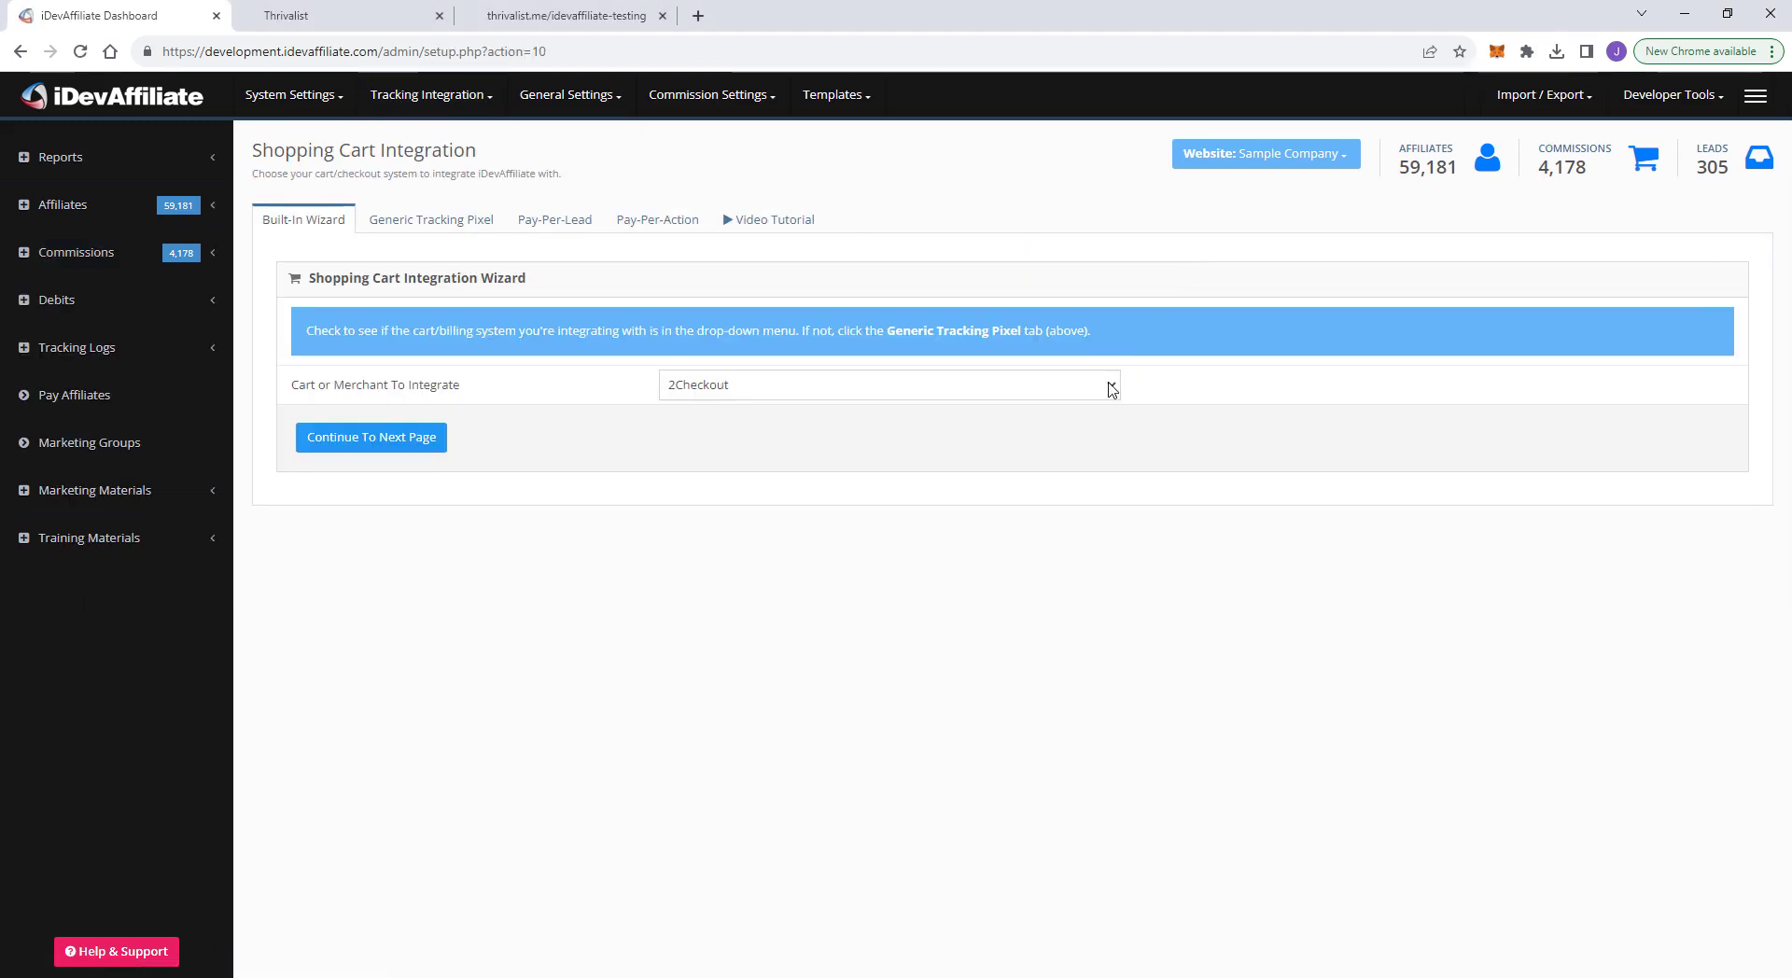
pyautogui.click(1111, 387)
pyautogui.moveTo(1112, 438)
pyautogui.mouseDown()
pyautogui.moveTo(1095, 716)
pyautogui.moveTo(1132, 439)
pyautogui.moveTo(1132, 460)
pyautogui.mouseUp()
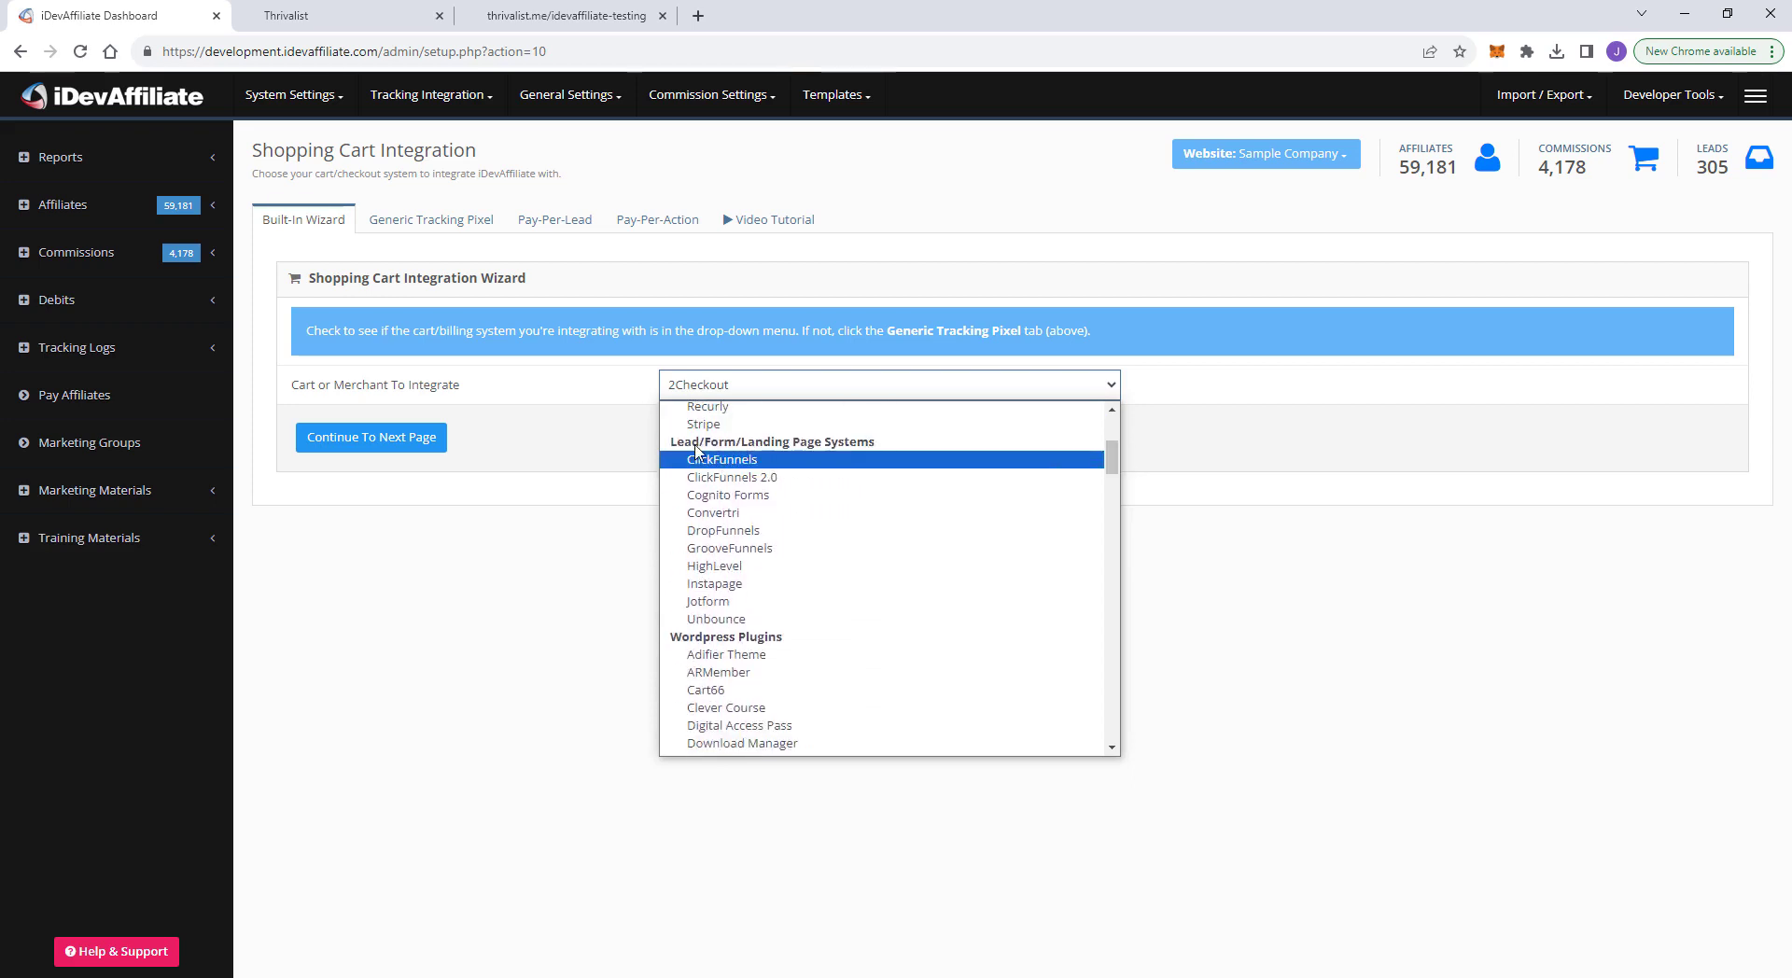
pyautogui.click(791, 566)
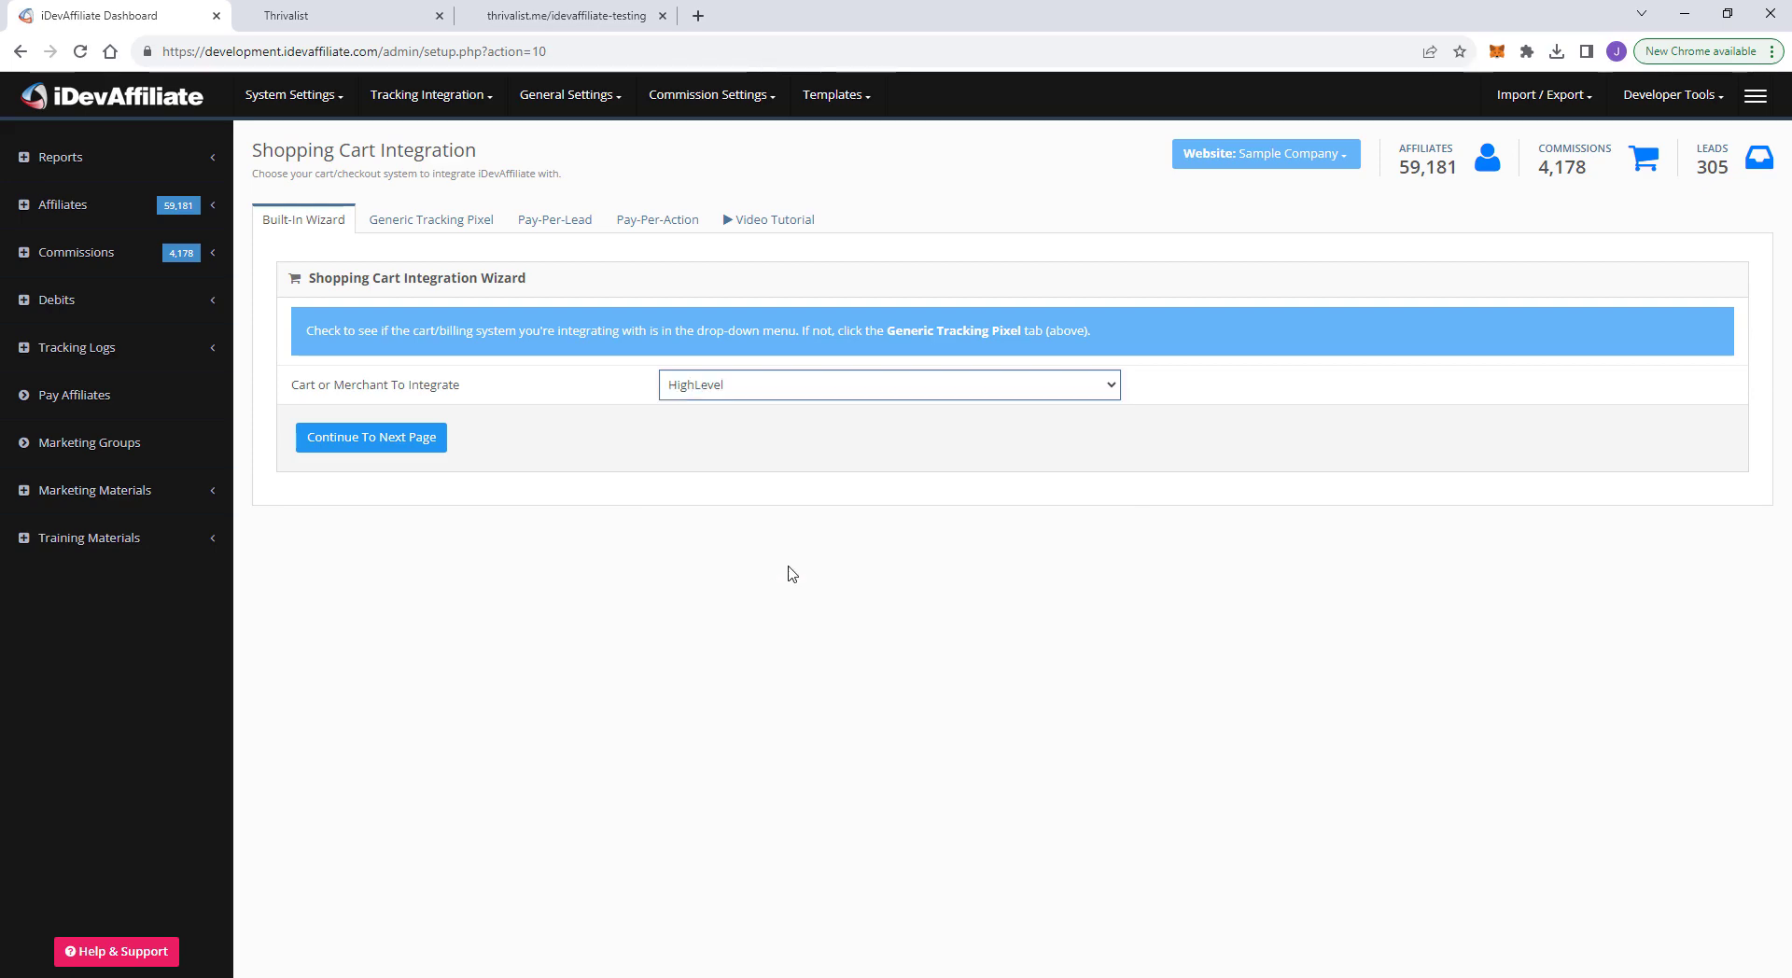
pyautogui.click(368, 437)
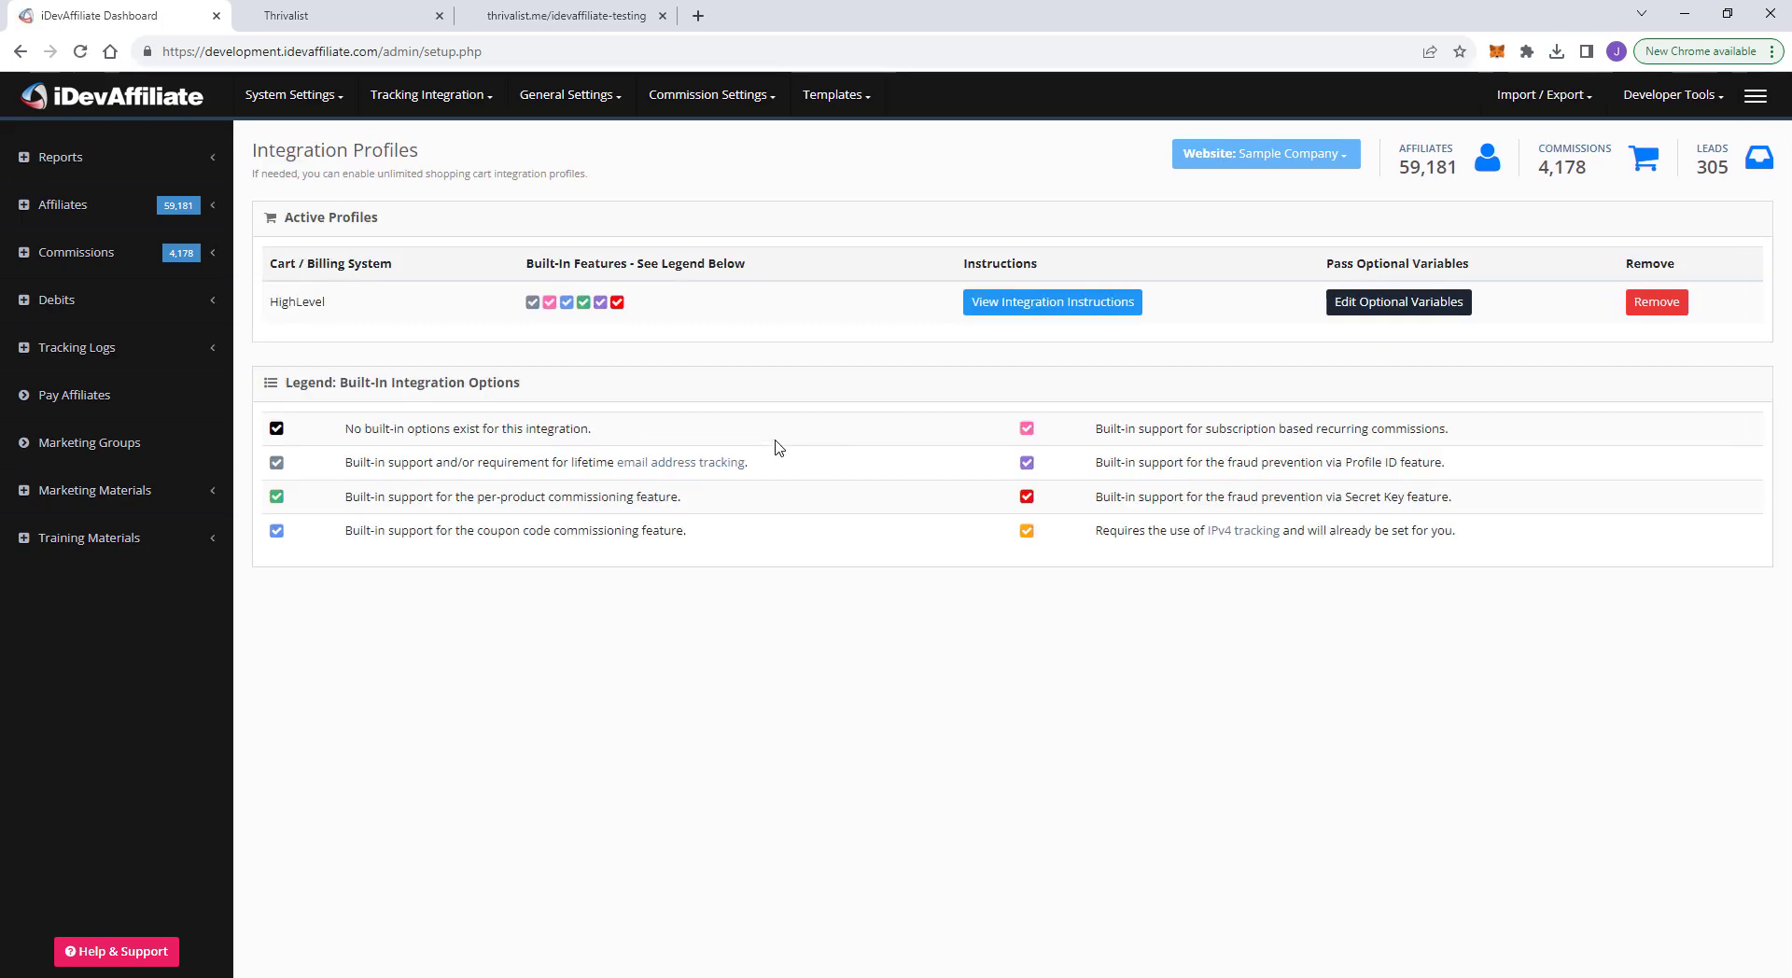
# Step: Read through iDevAffiliate's HighLevel integration instructions, then bring up the HighLevel workflow list
pyautogui.click(1065, 298)
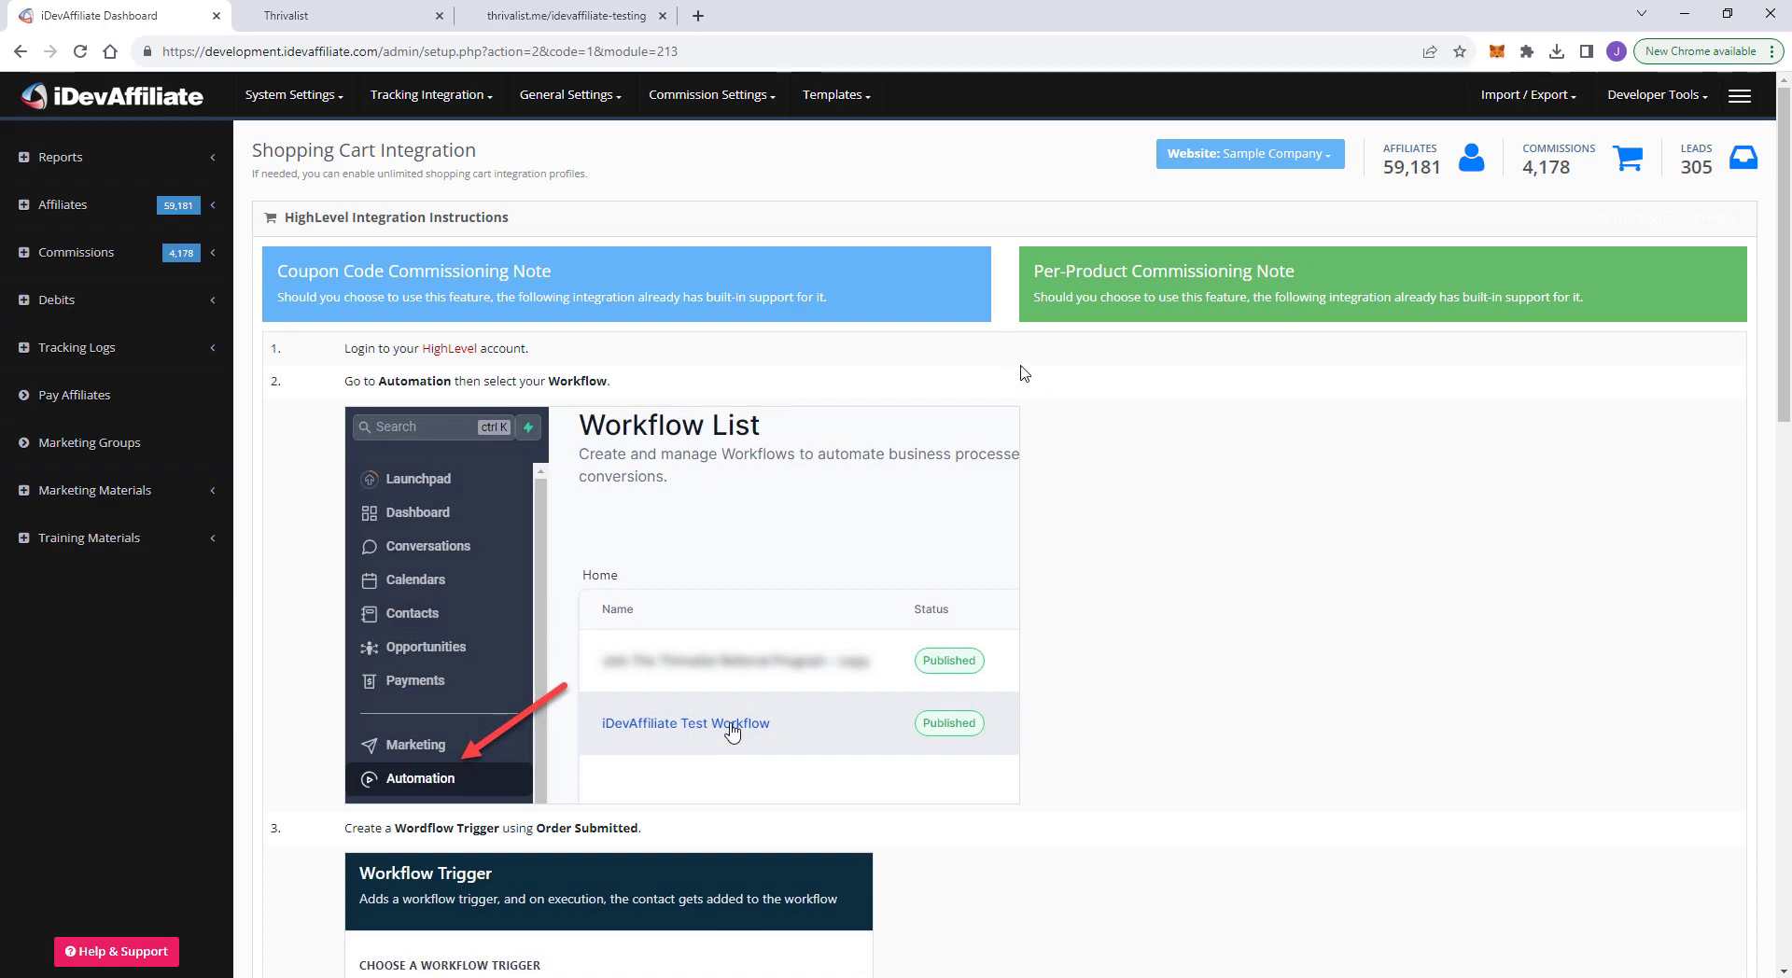
pyautogui.scroll(-12, 1093, 414)
pyautogui.scroll(9, 1101, 411)
pyautogui.scroll(3, 1126, 392)
pyautogui.scroll(-6, 1141, 373)
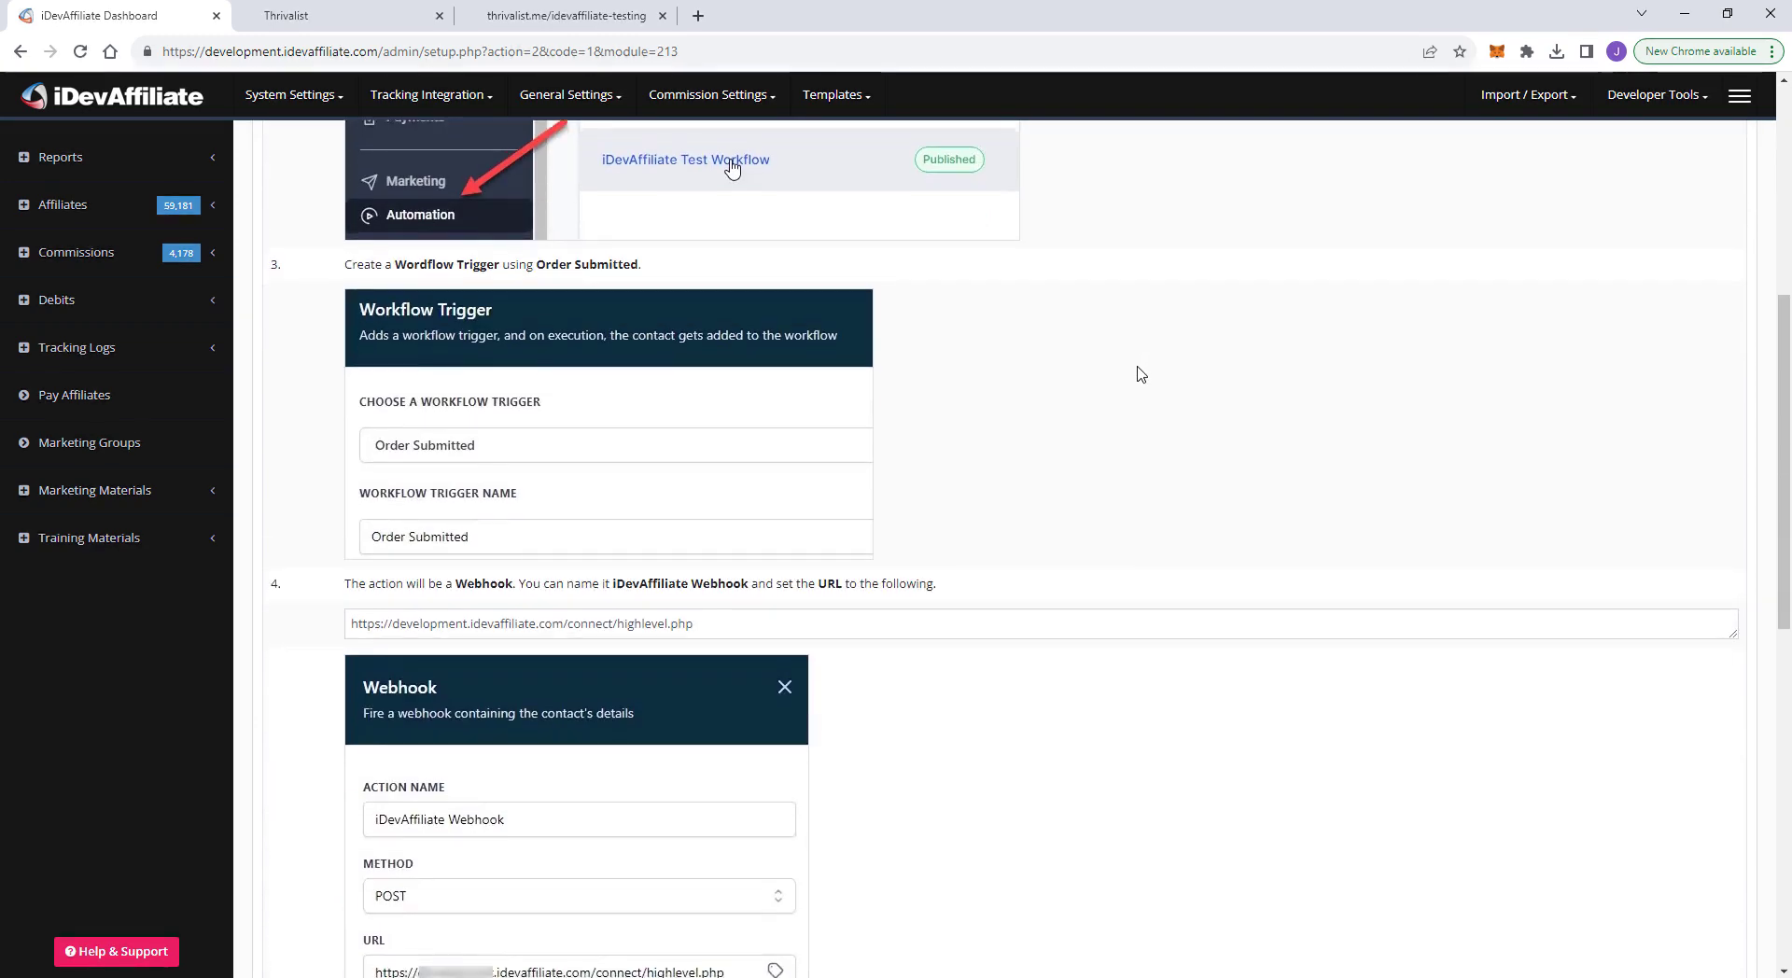
pyautogui.scroll(7, 1141, 373)
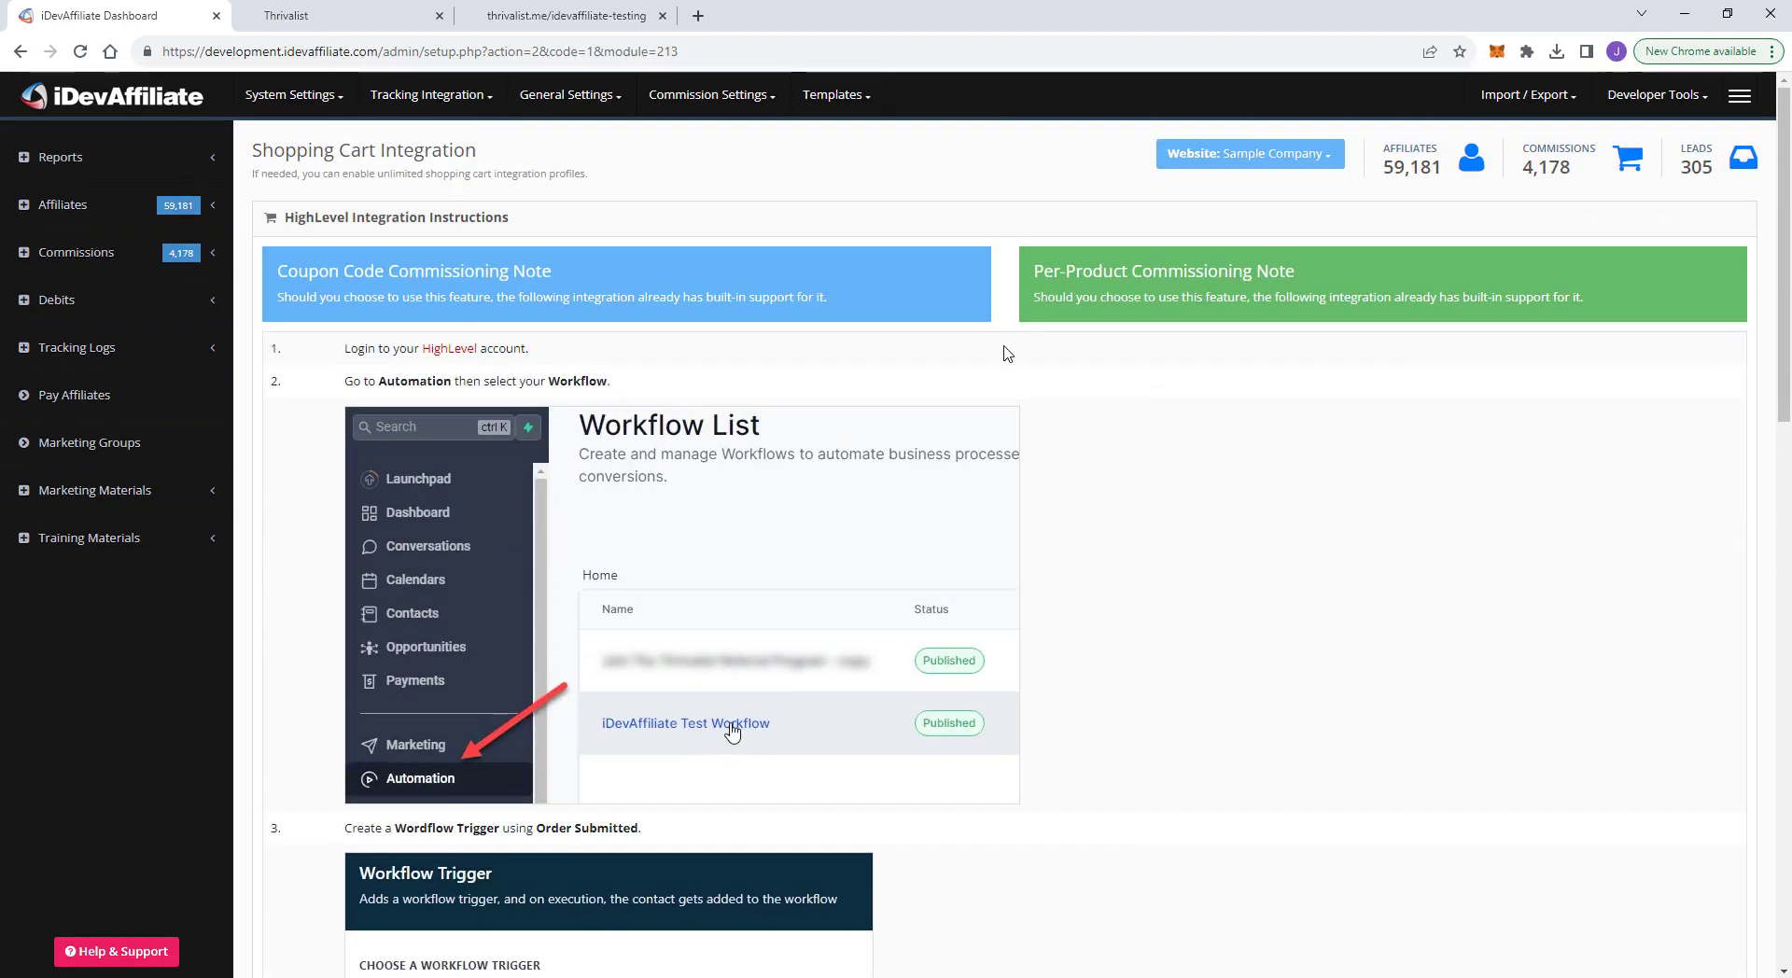
pyautogui.click(298, 16)
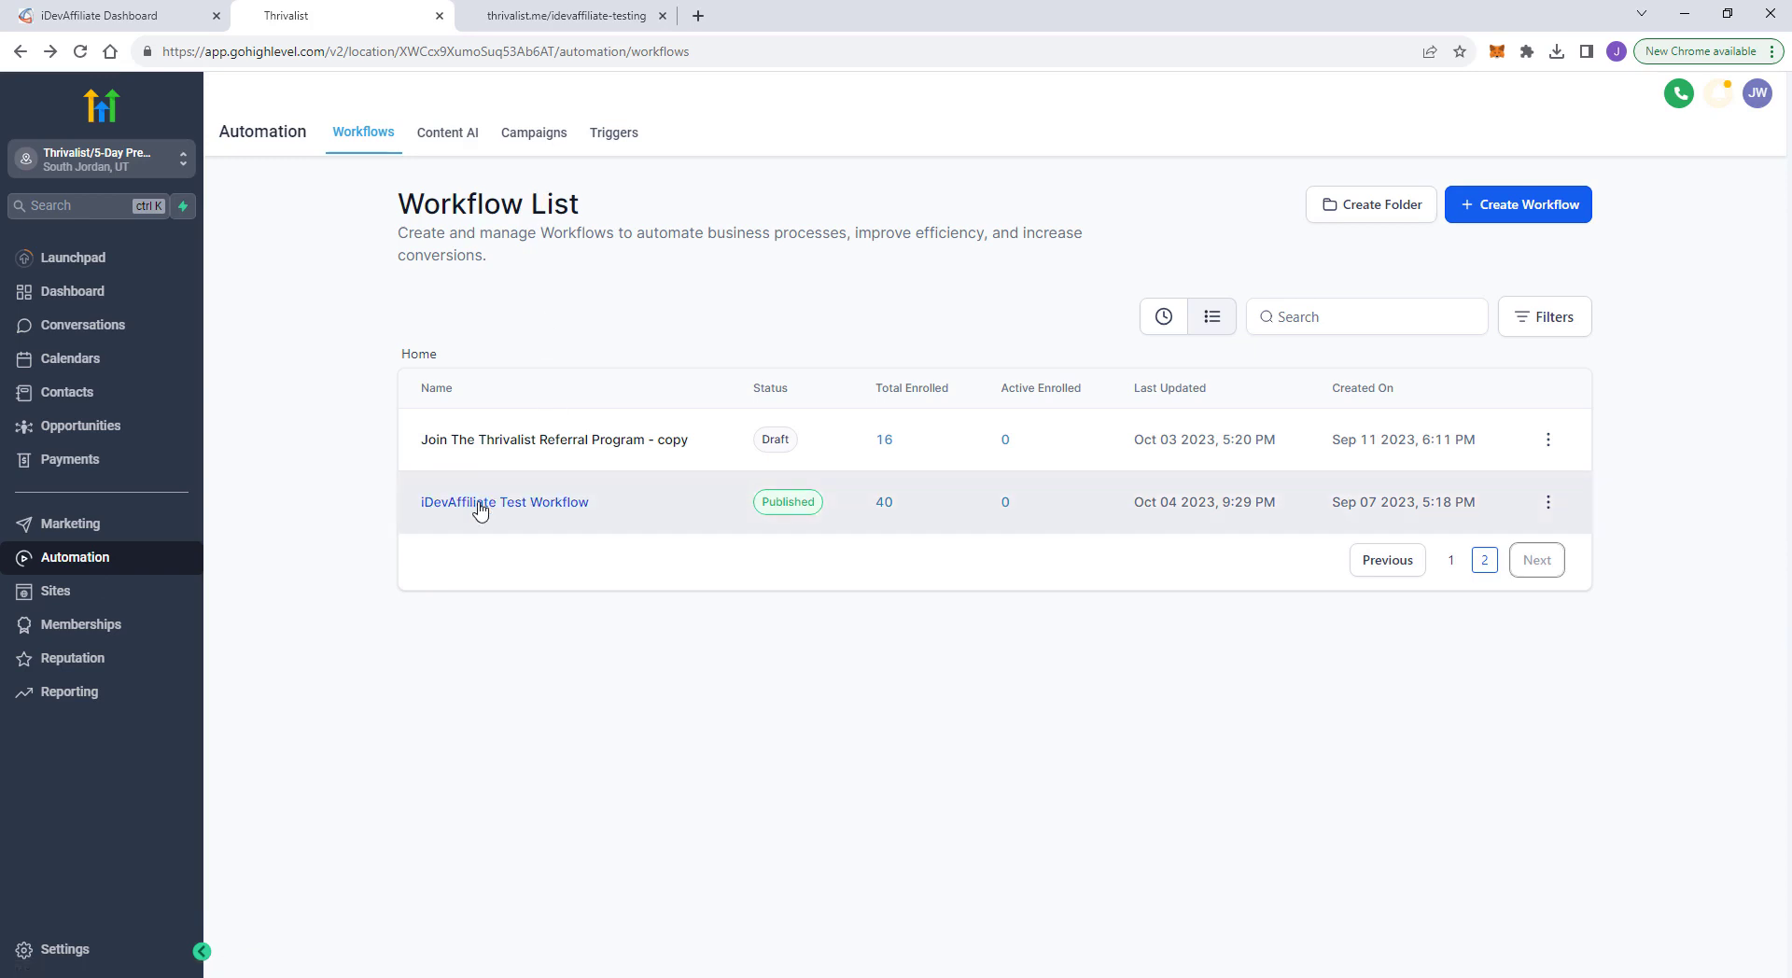
# Step: Open the iDevAffiliate Test Workflow and confirm its trigger stays Order Submitted, cancelling without changes
pyautogui.click(550, 503)
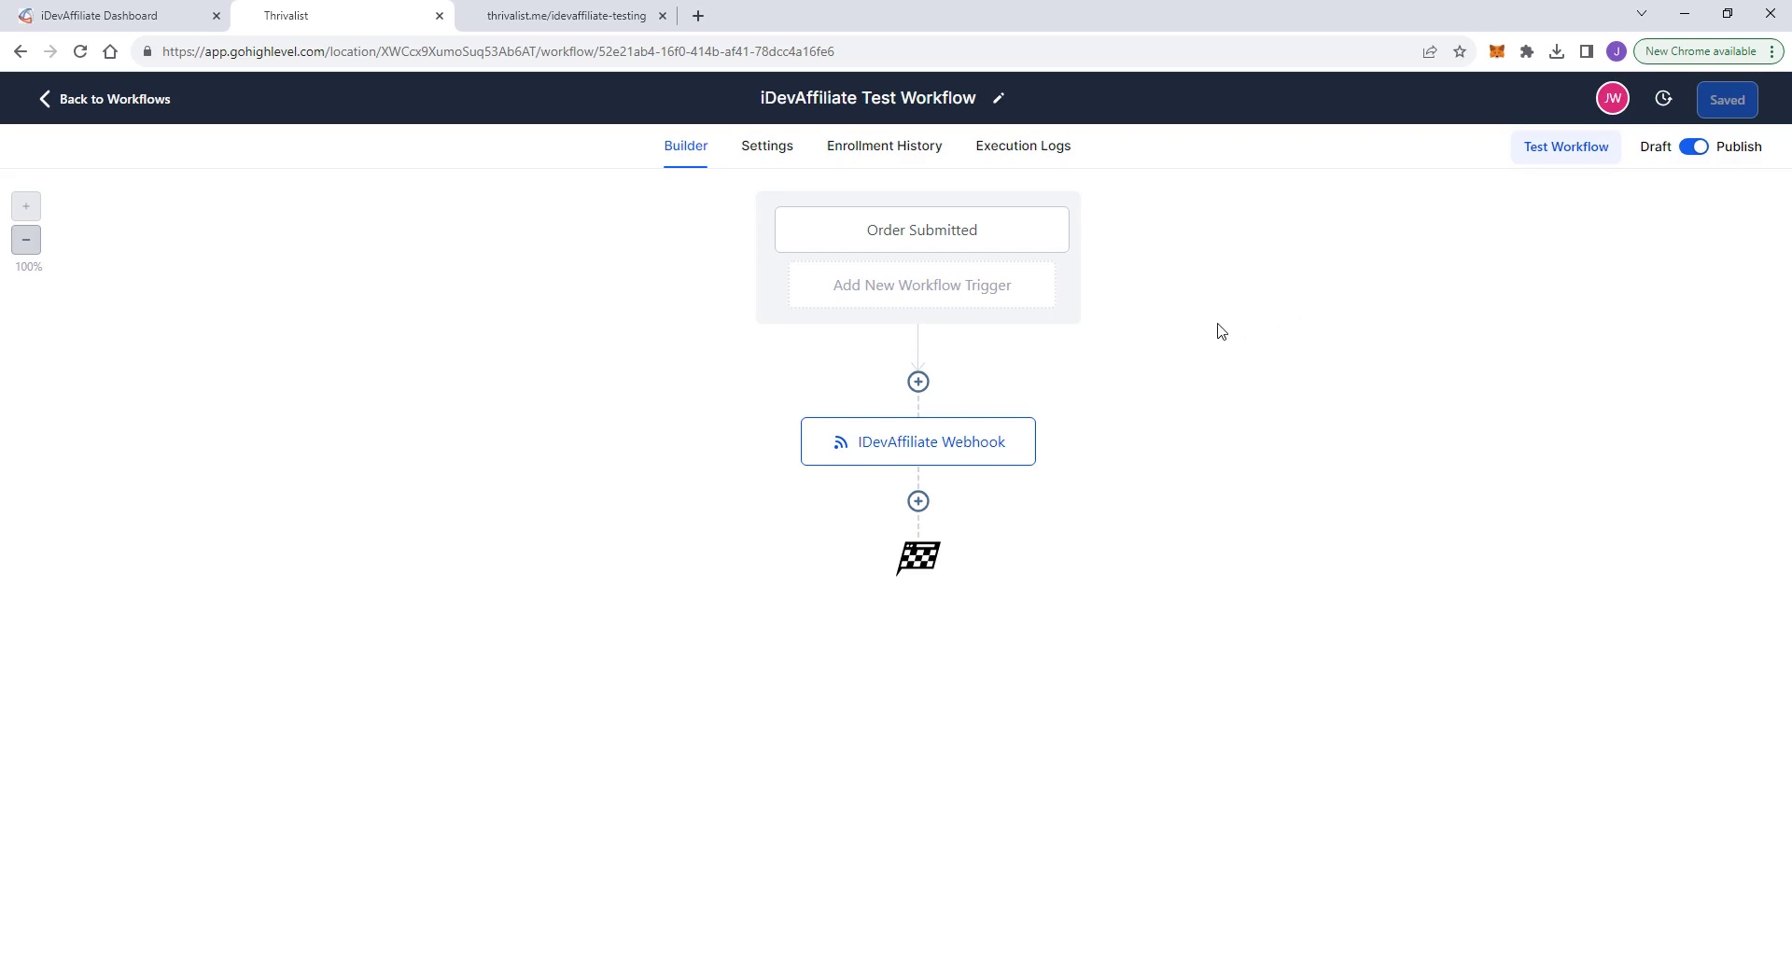
pyautogui.click(949, 241)
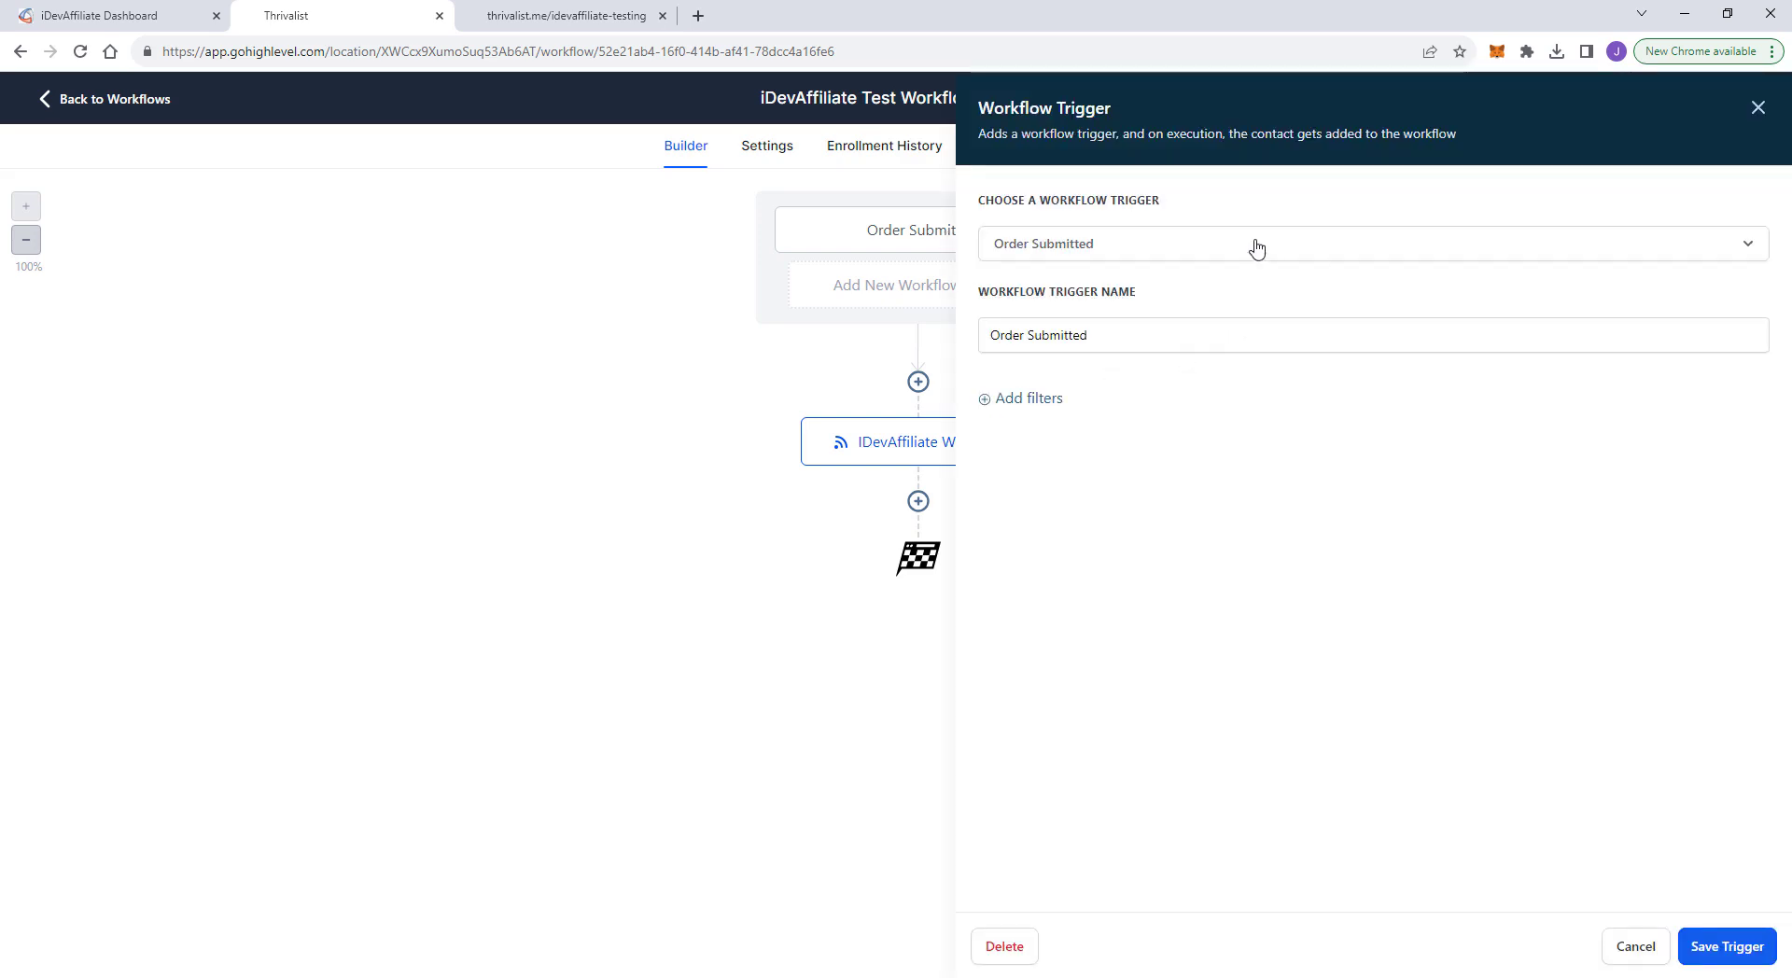
pyautogui.click(1307, 245)
pyautogui.scroll(-10, 1297, 438)
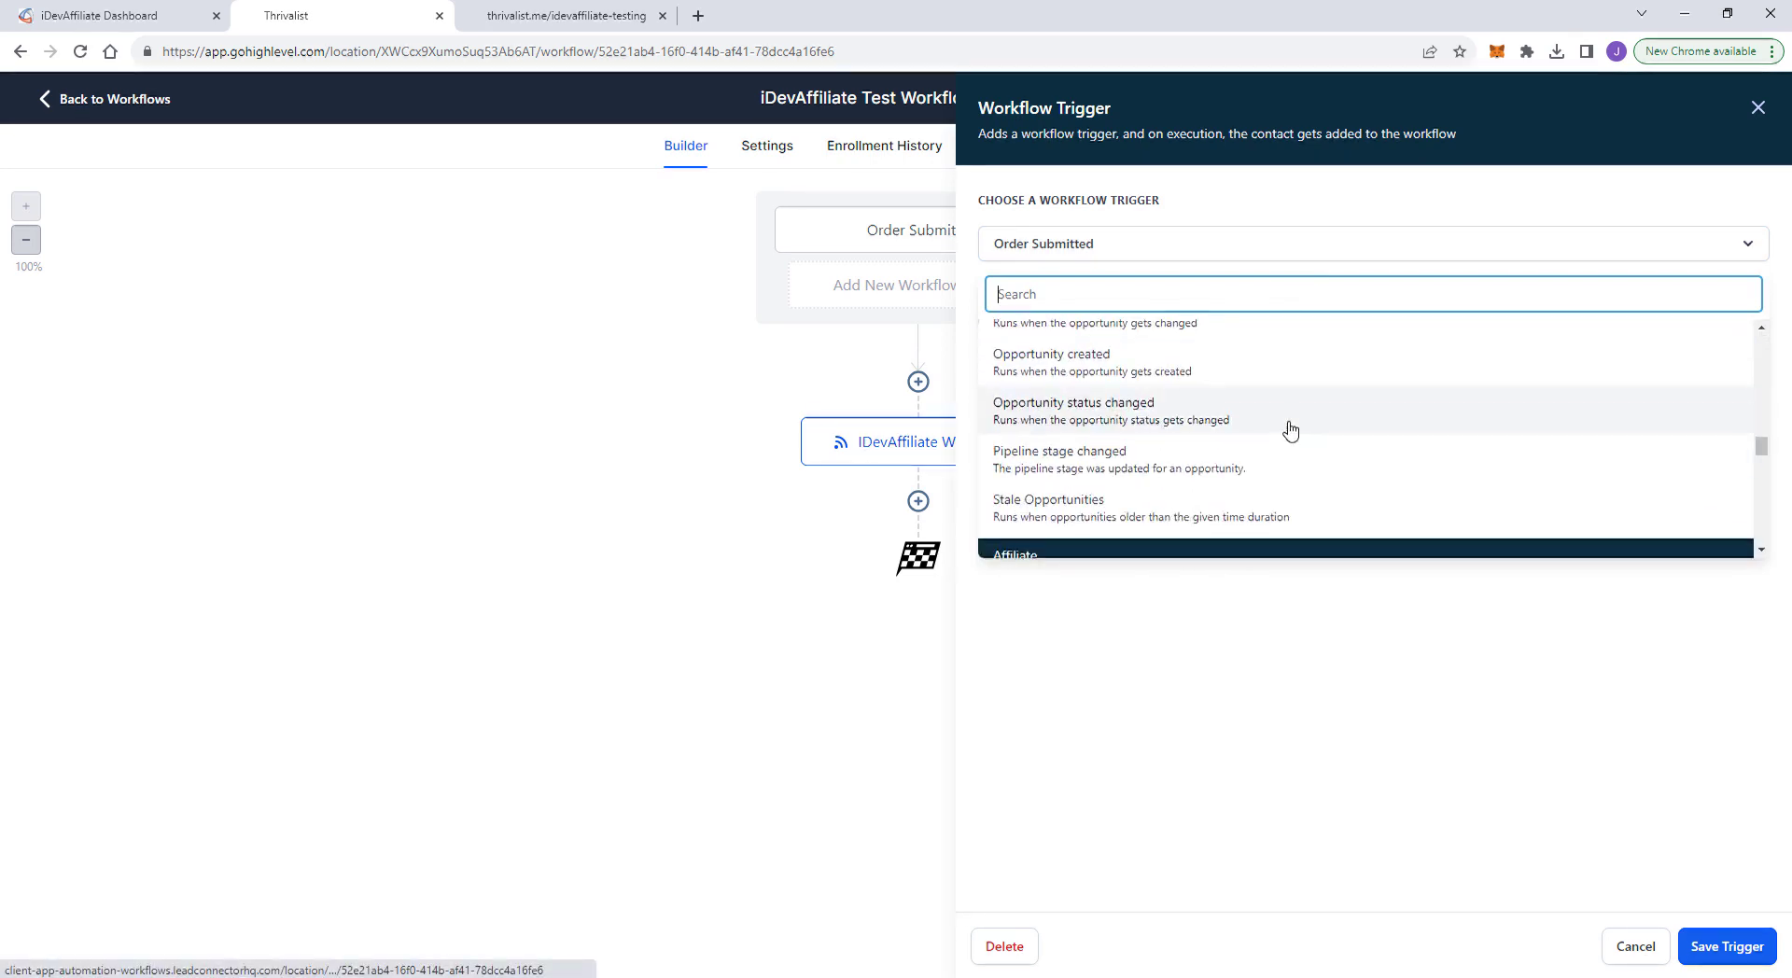
pyautogui.scroll(-5, 1290, 430)
pyautogui.click(1261, 581)
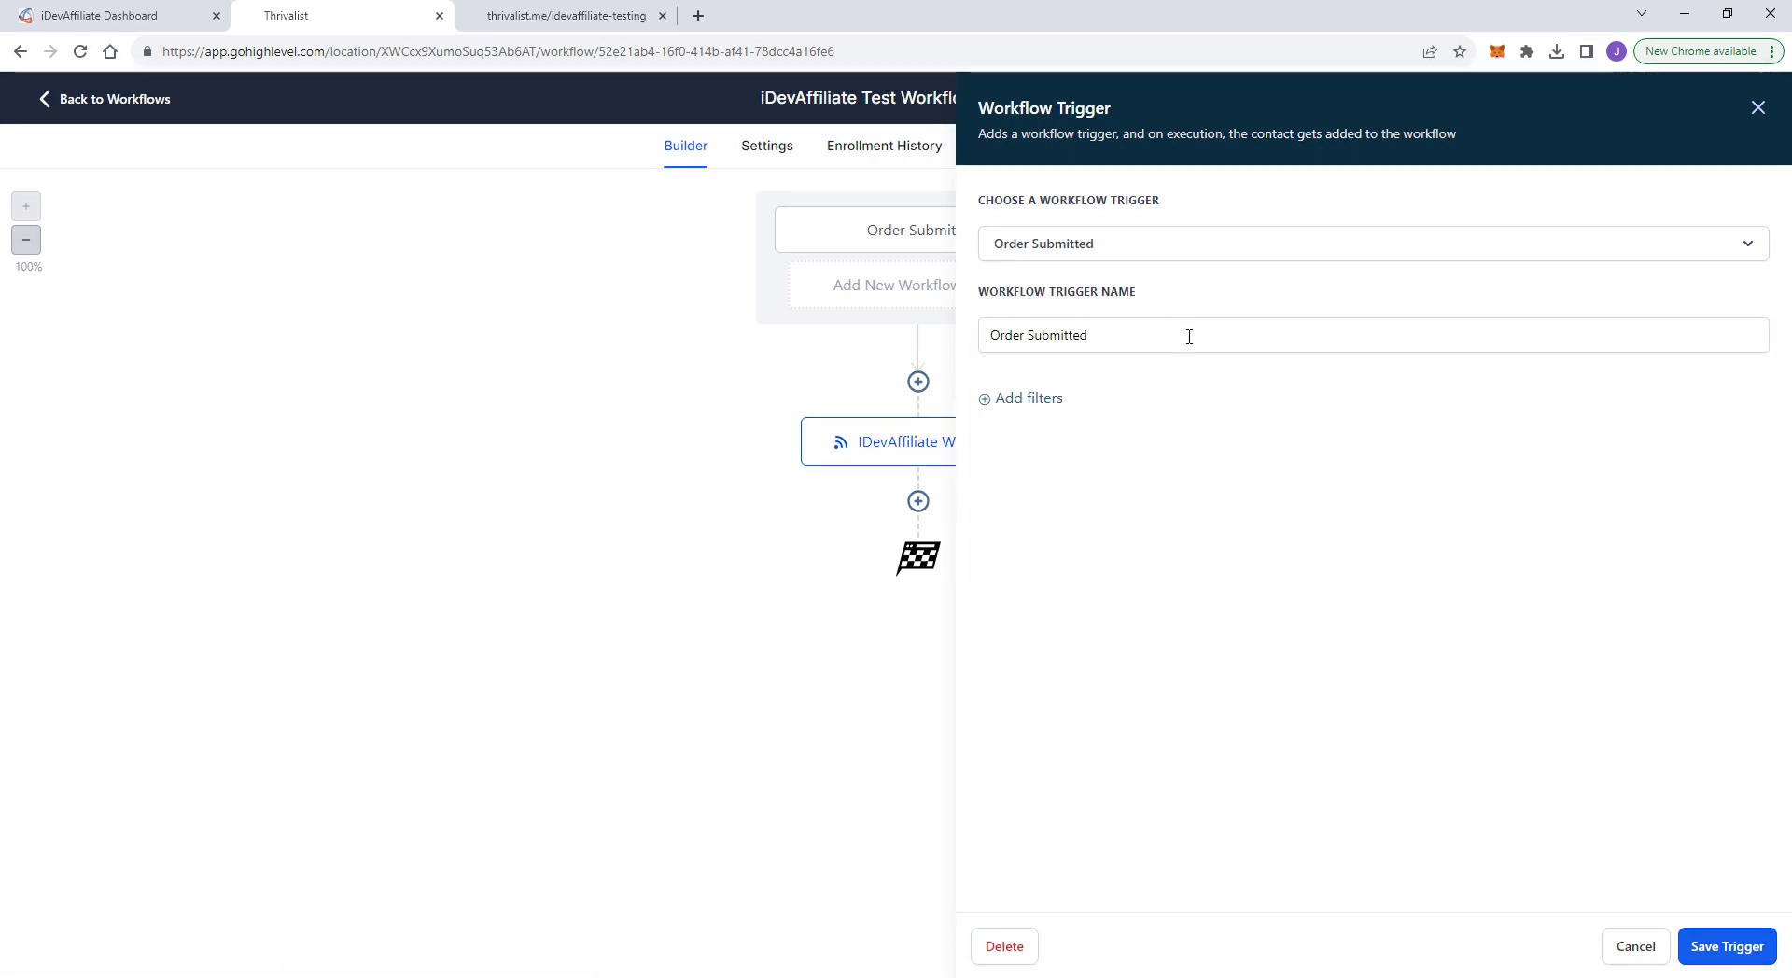
pyautogui.click(1628, 948)
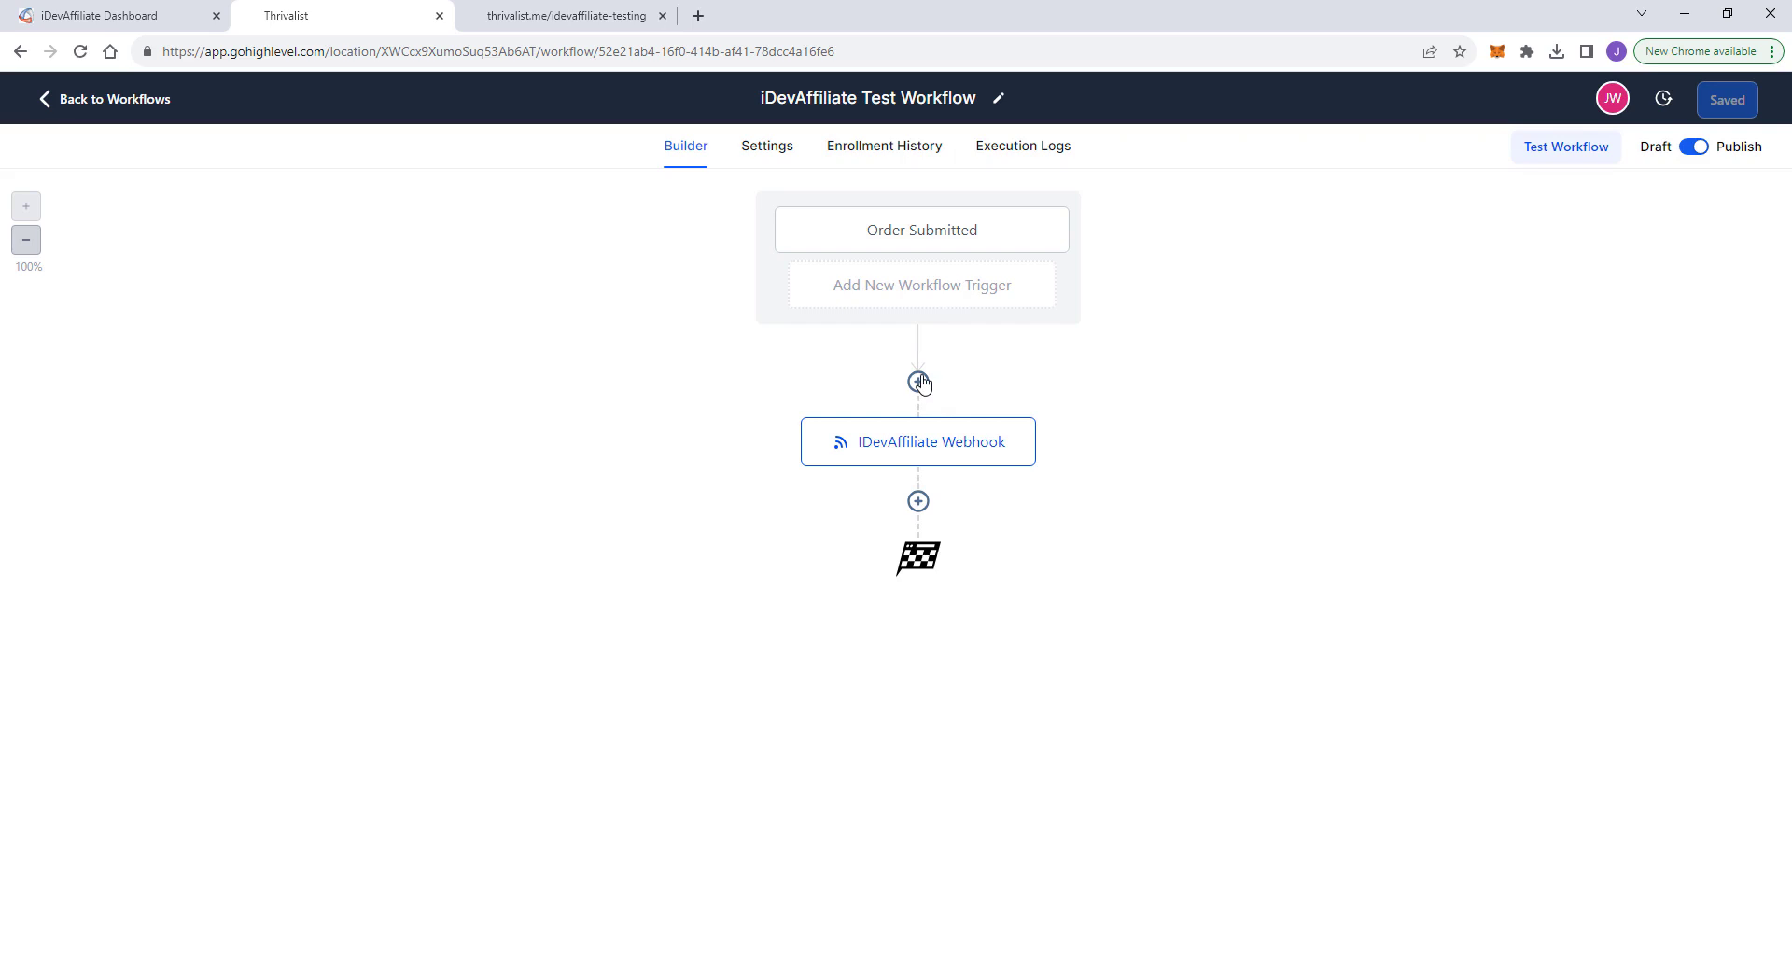
# Step: Try adding a Webhook step and discard it, then reopen the iDevAffiliate Webhook to view its POST URL
pyautogui.click(963, 447)
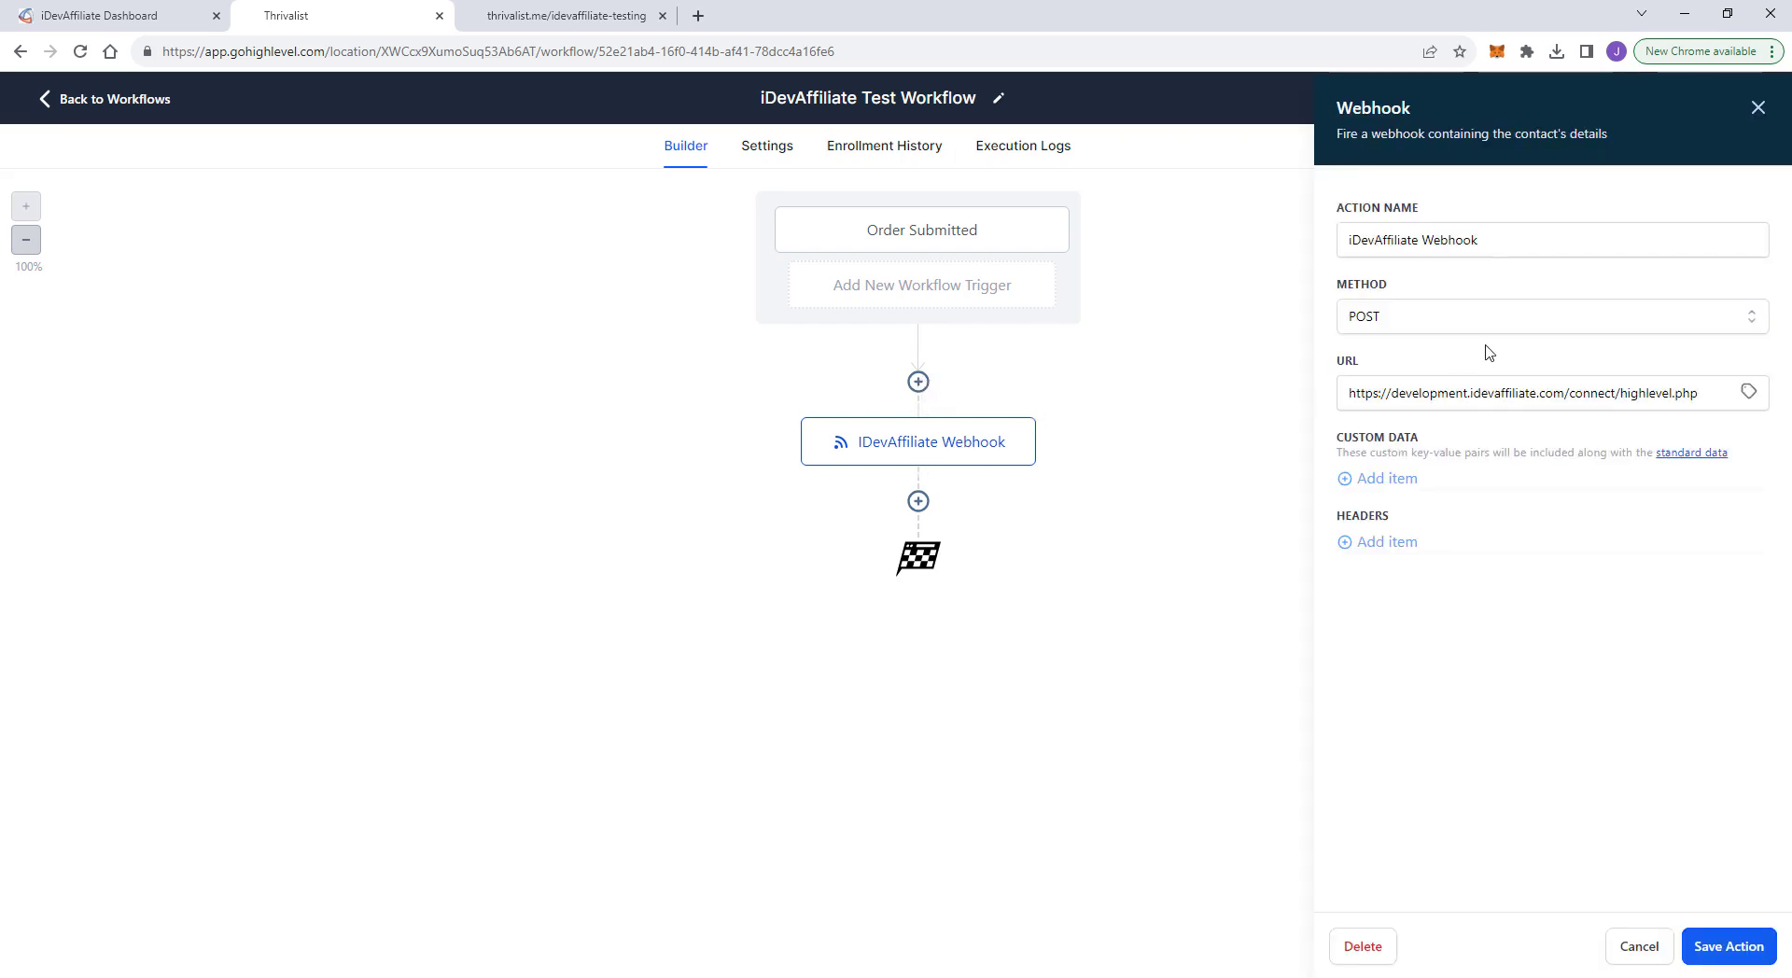
pyautogui.click(1758, 110)
pyautogui.click(919, 382)
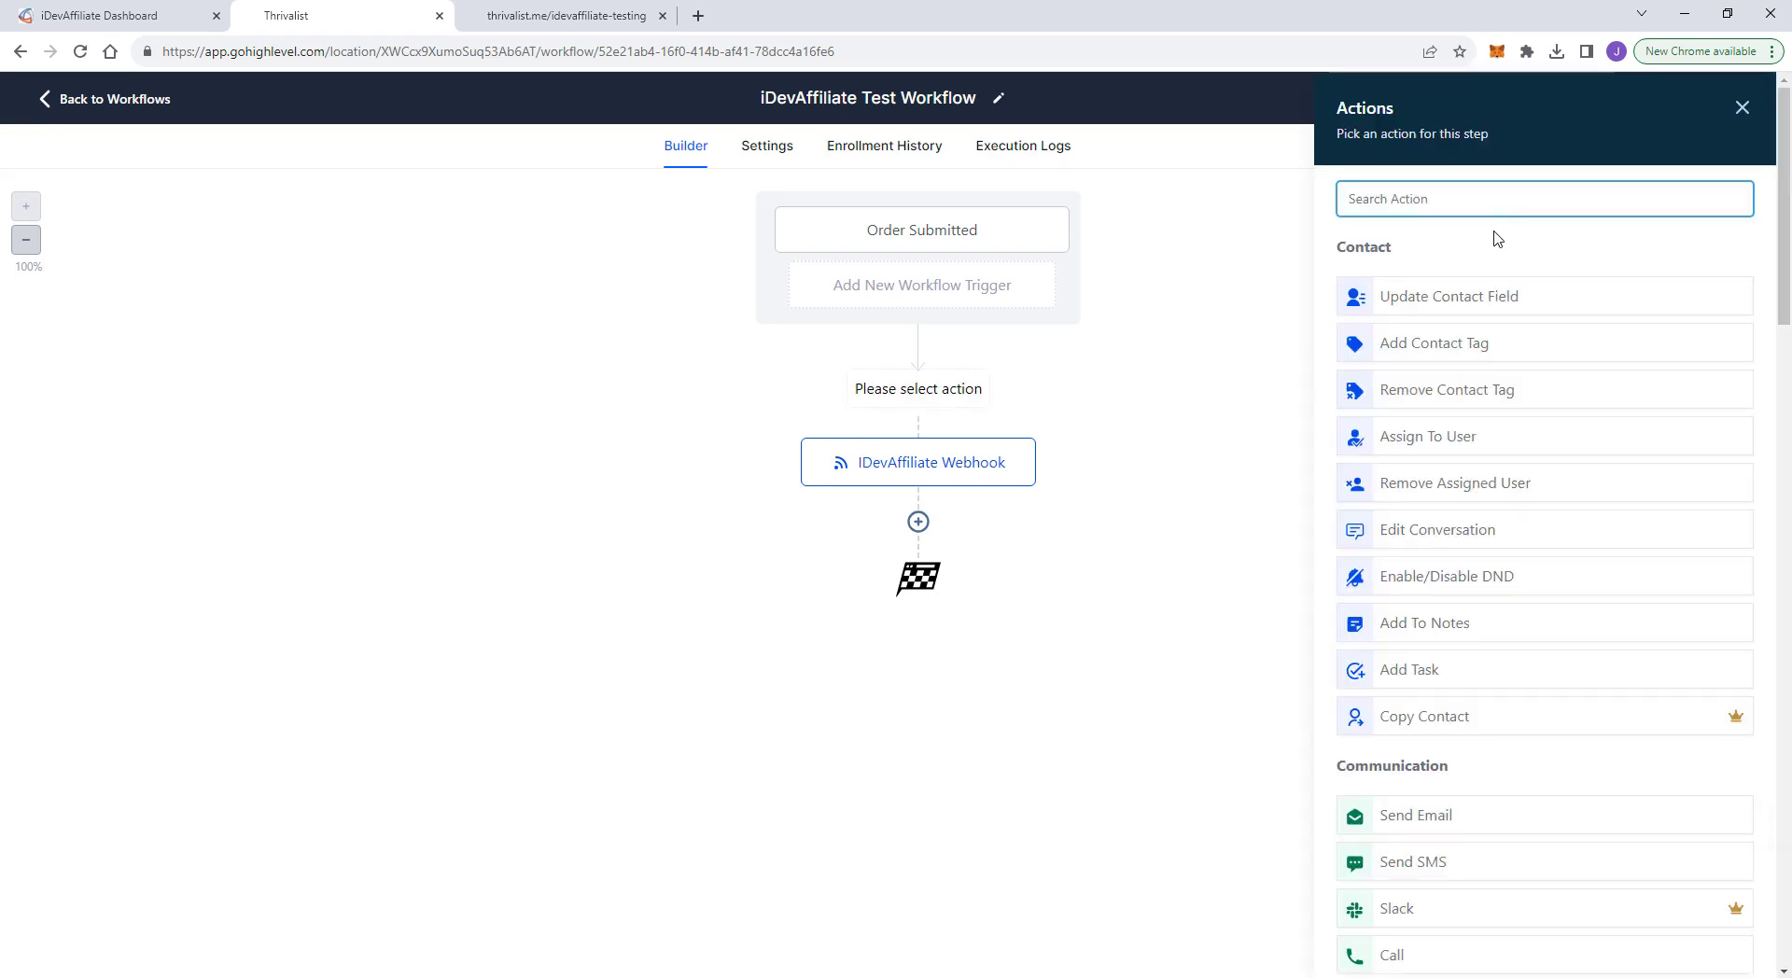
pyautogui.write('webh')
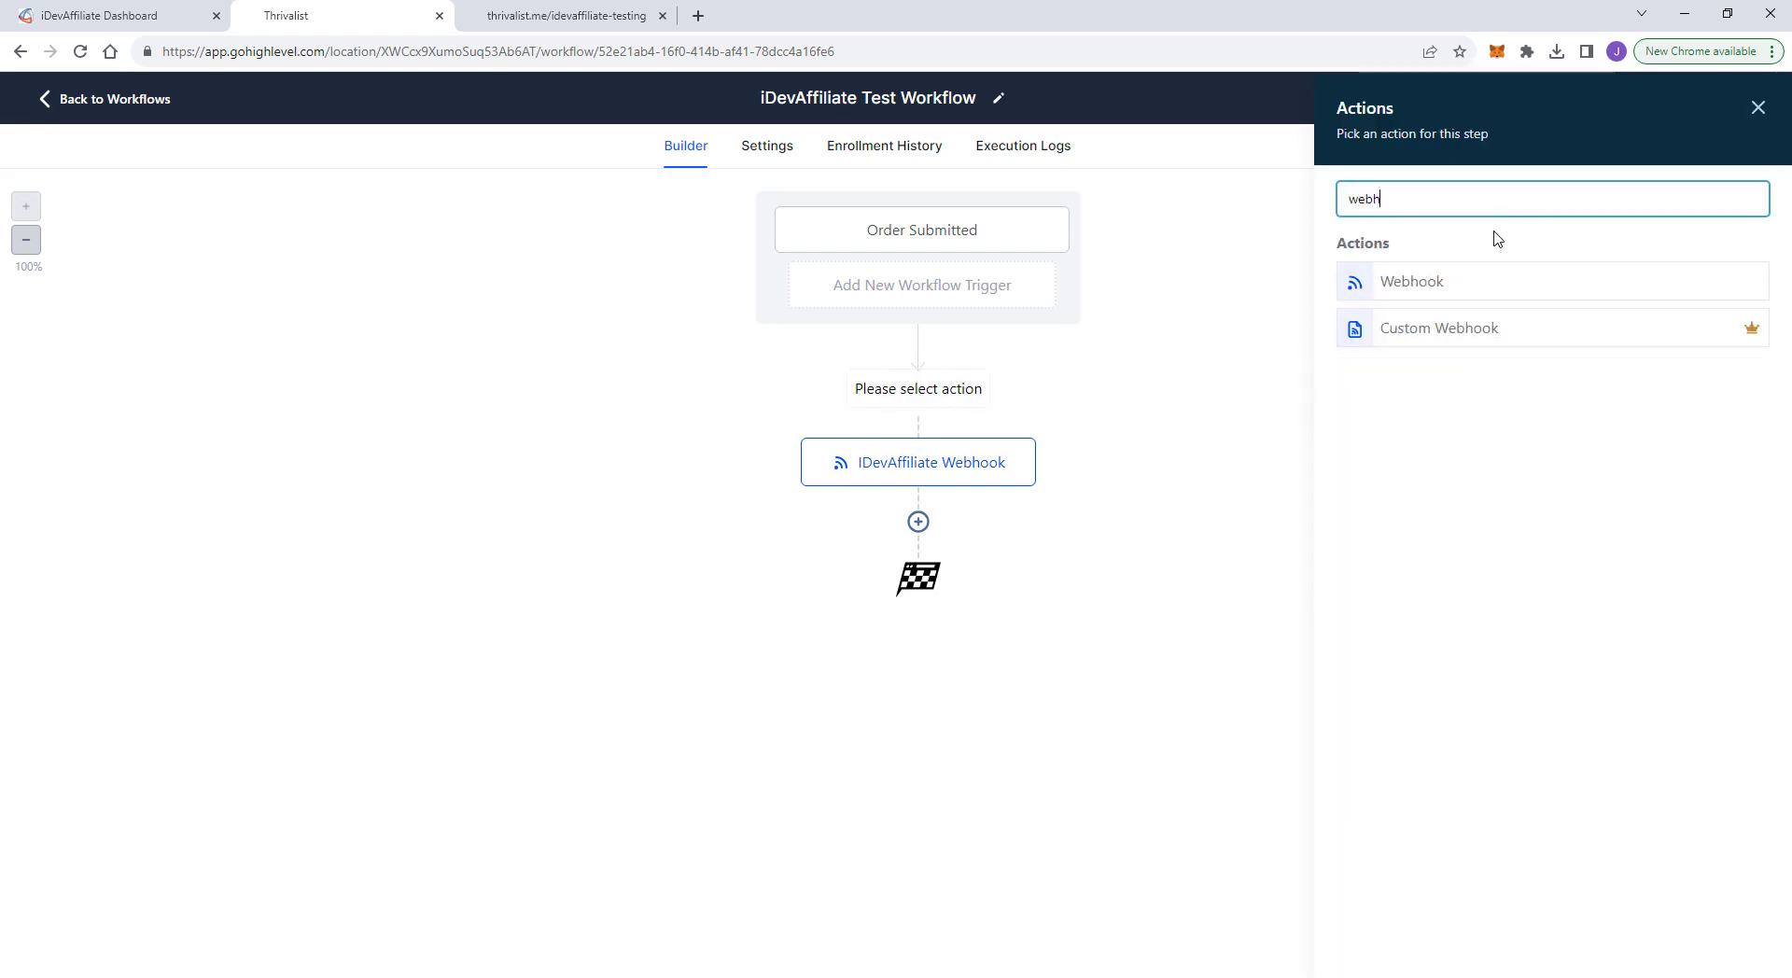
pyautogui.click(1447, 282)
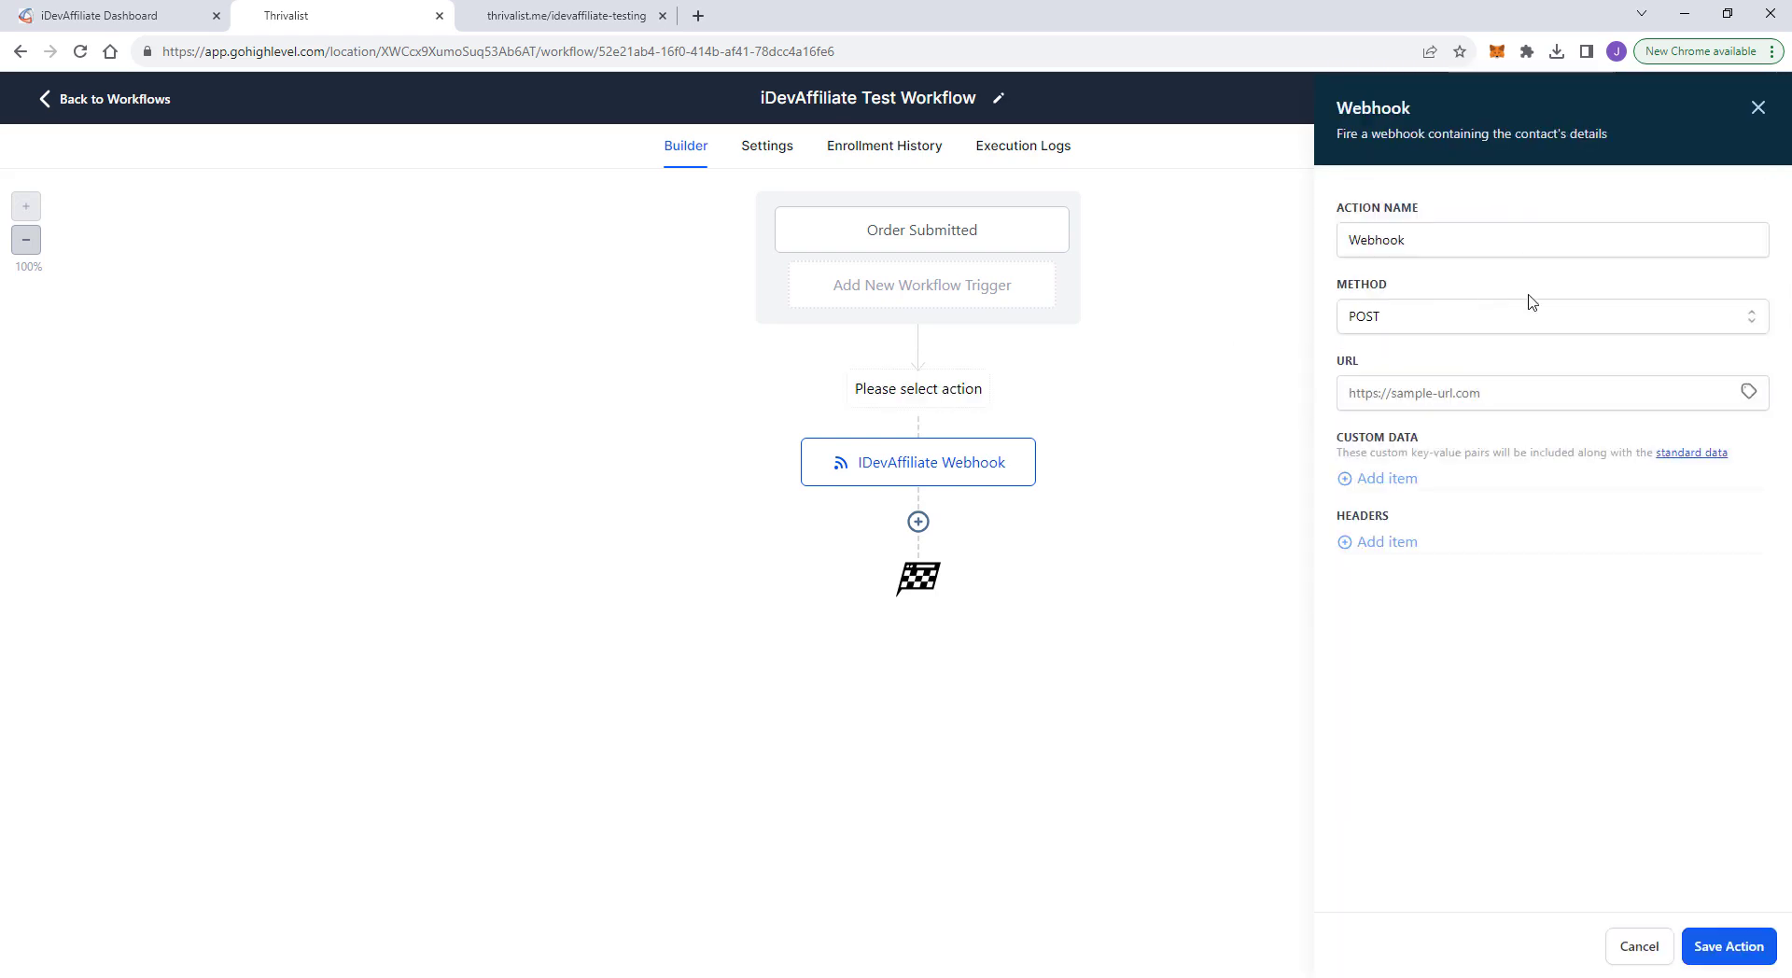
pyautogui.click(1622, 947)
pyautogui.click(928, 440)
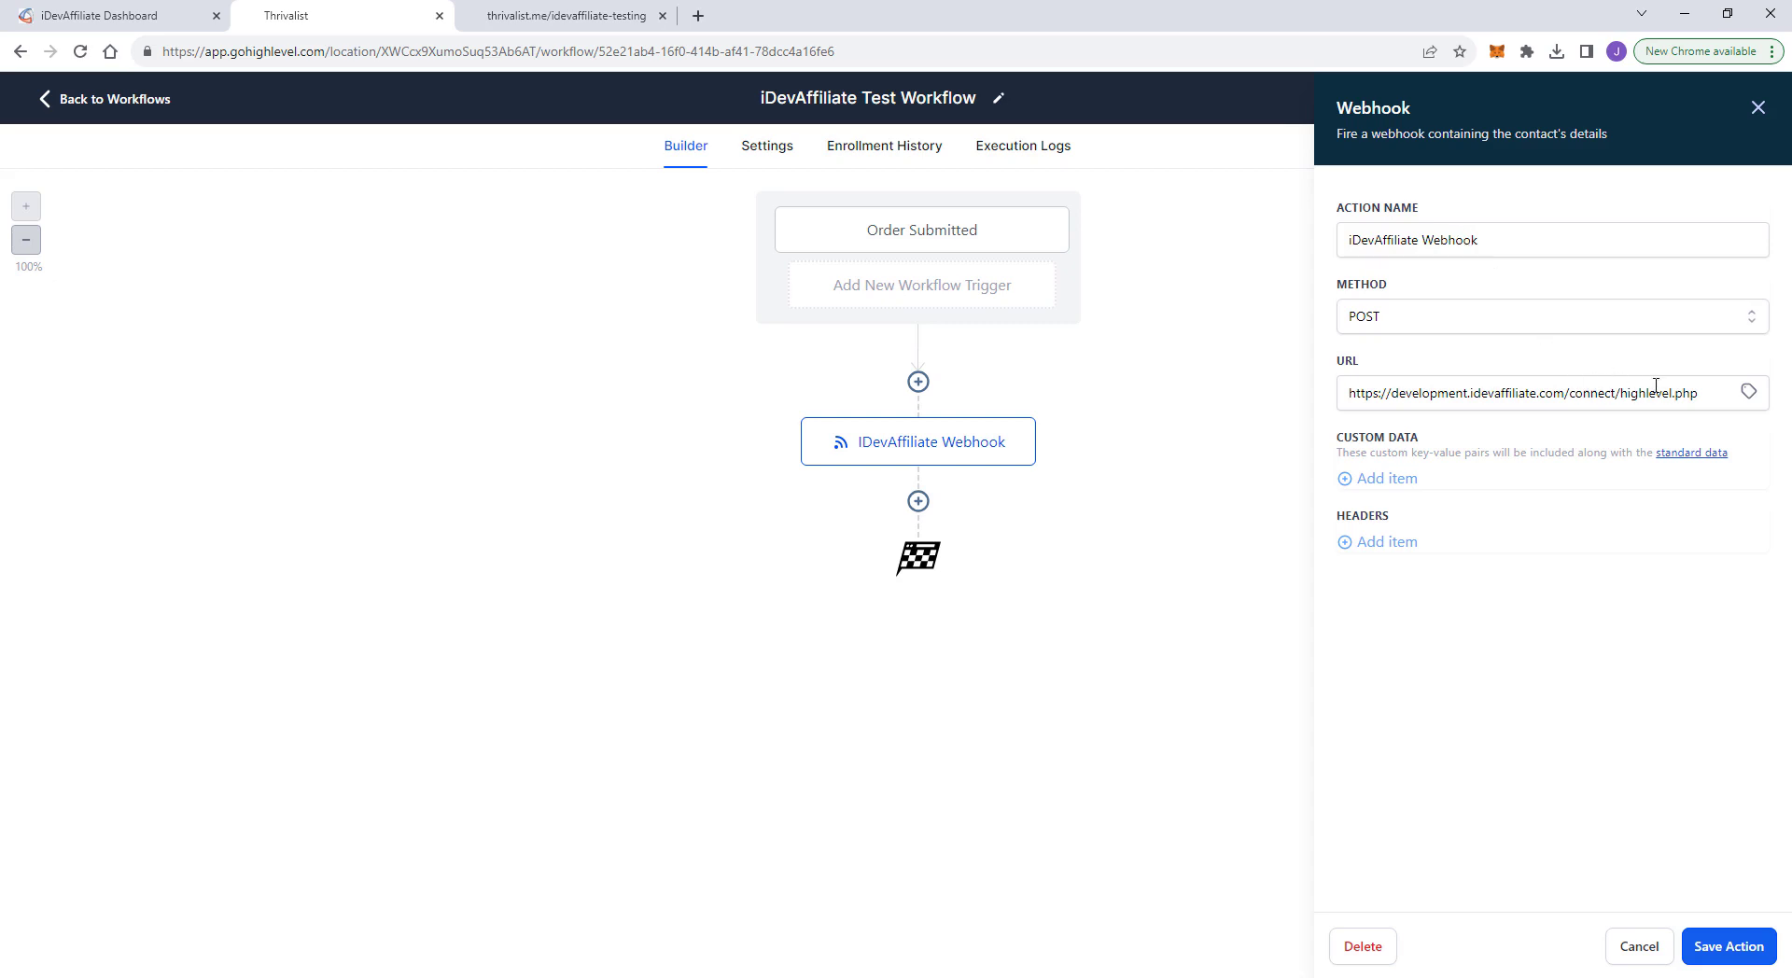
pyautogui.moveTo(1709, 396); pyautogui.dragTo(1388, 425)
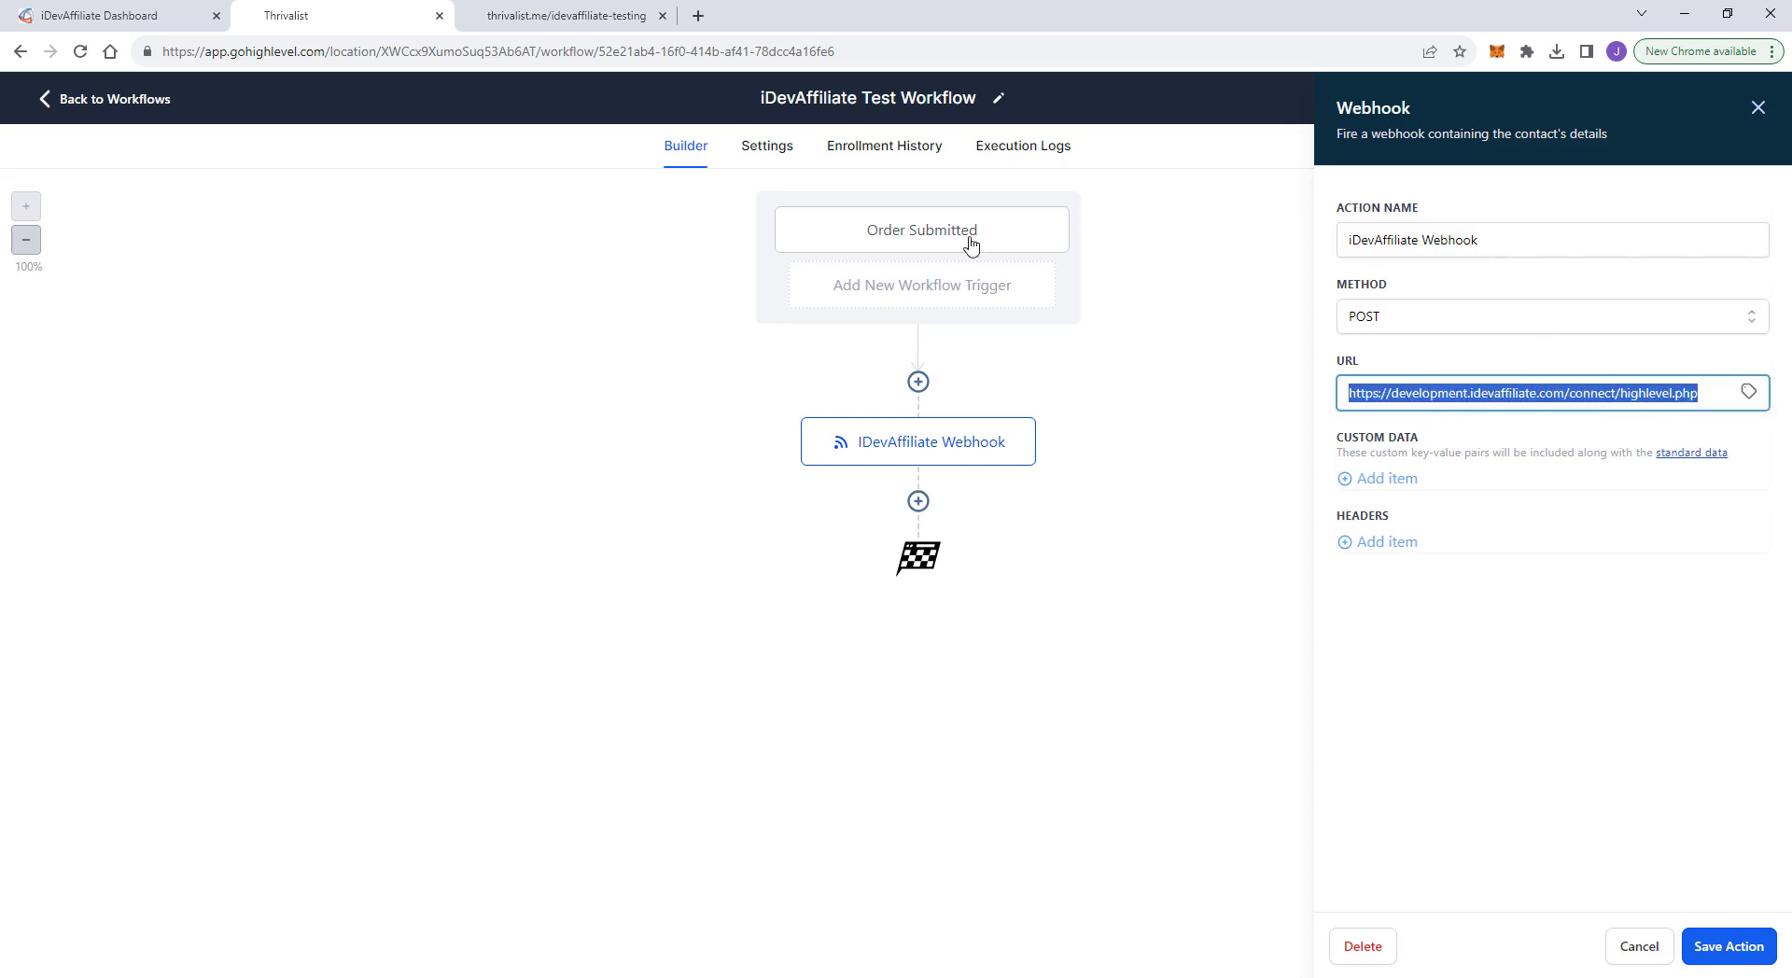
# Step: Find the webhook URL in step 4 of iDevAffiliate's HighLevel instructions and select it
pyautogui.click(123, 17)
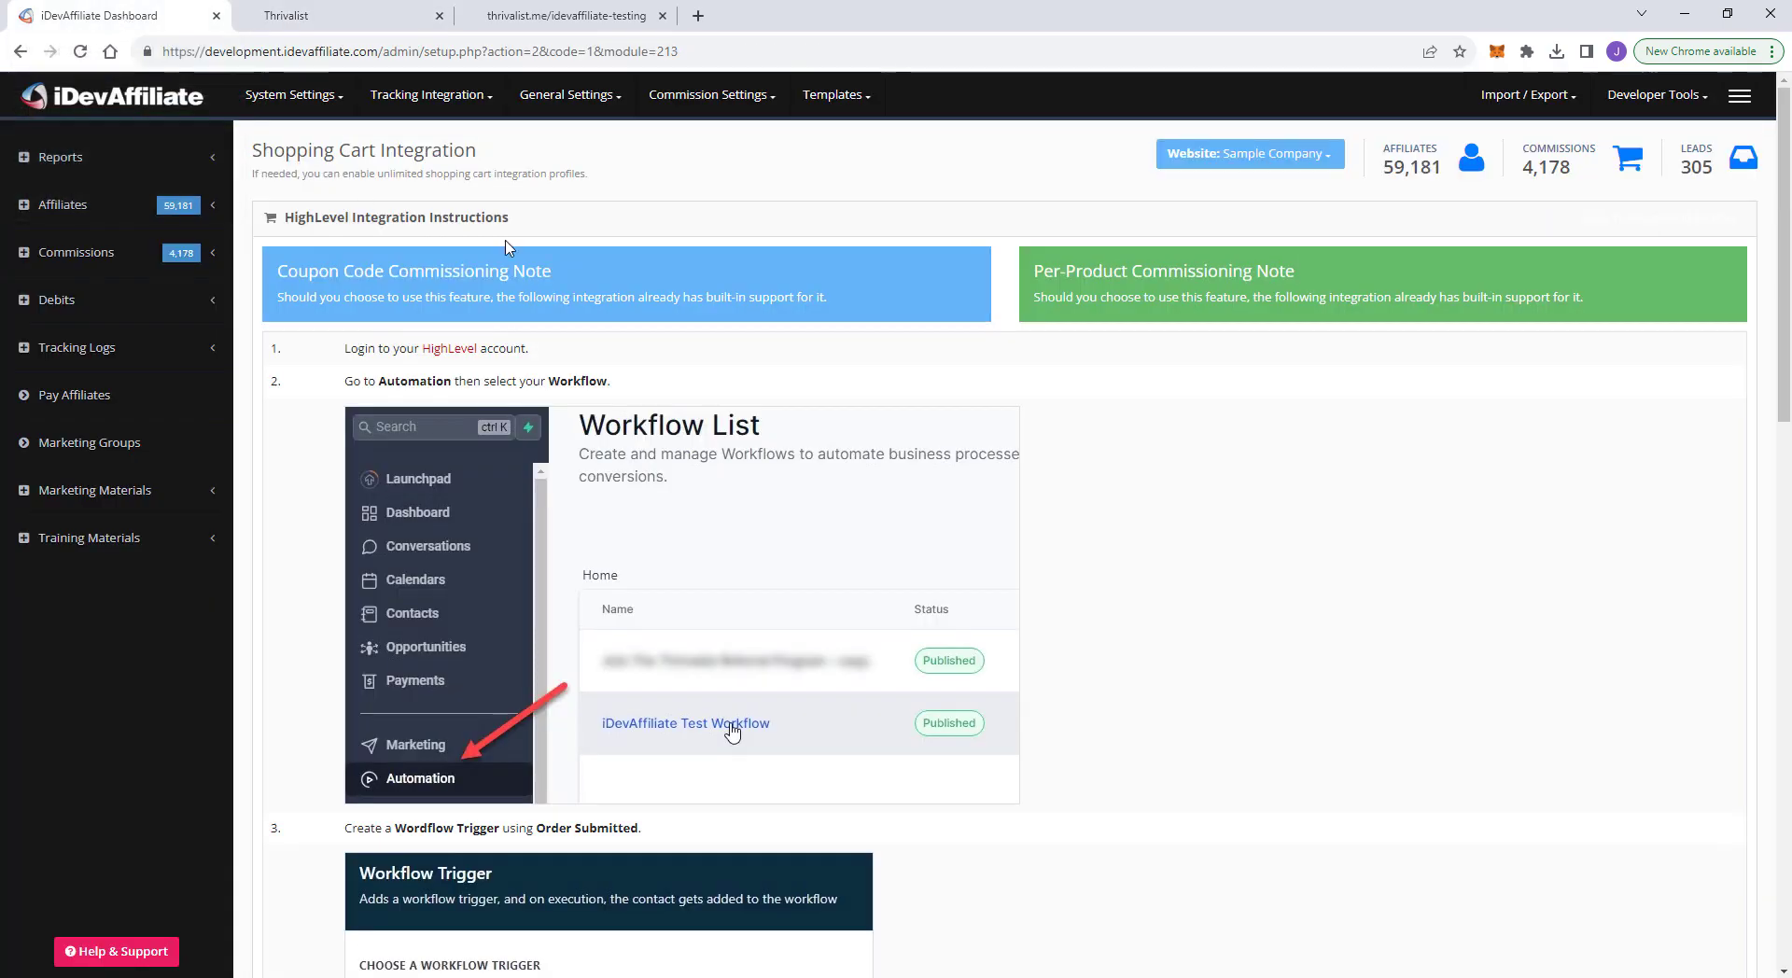
pyautogui.scroll(-4, 1097, 369)
pyautogui.scroll(-1, 1101, 366)
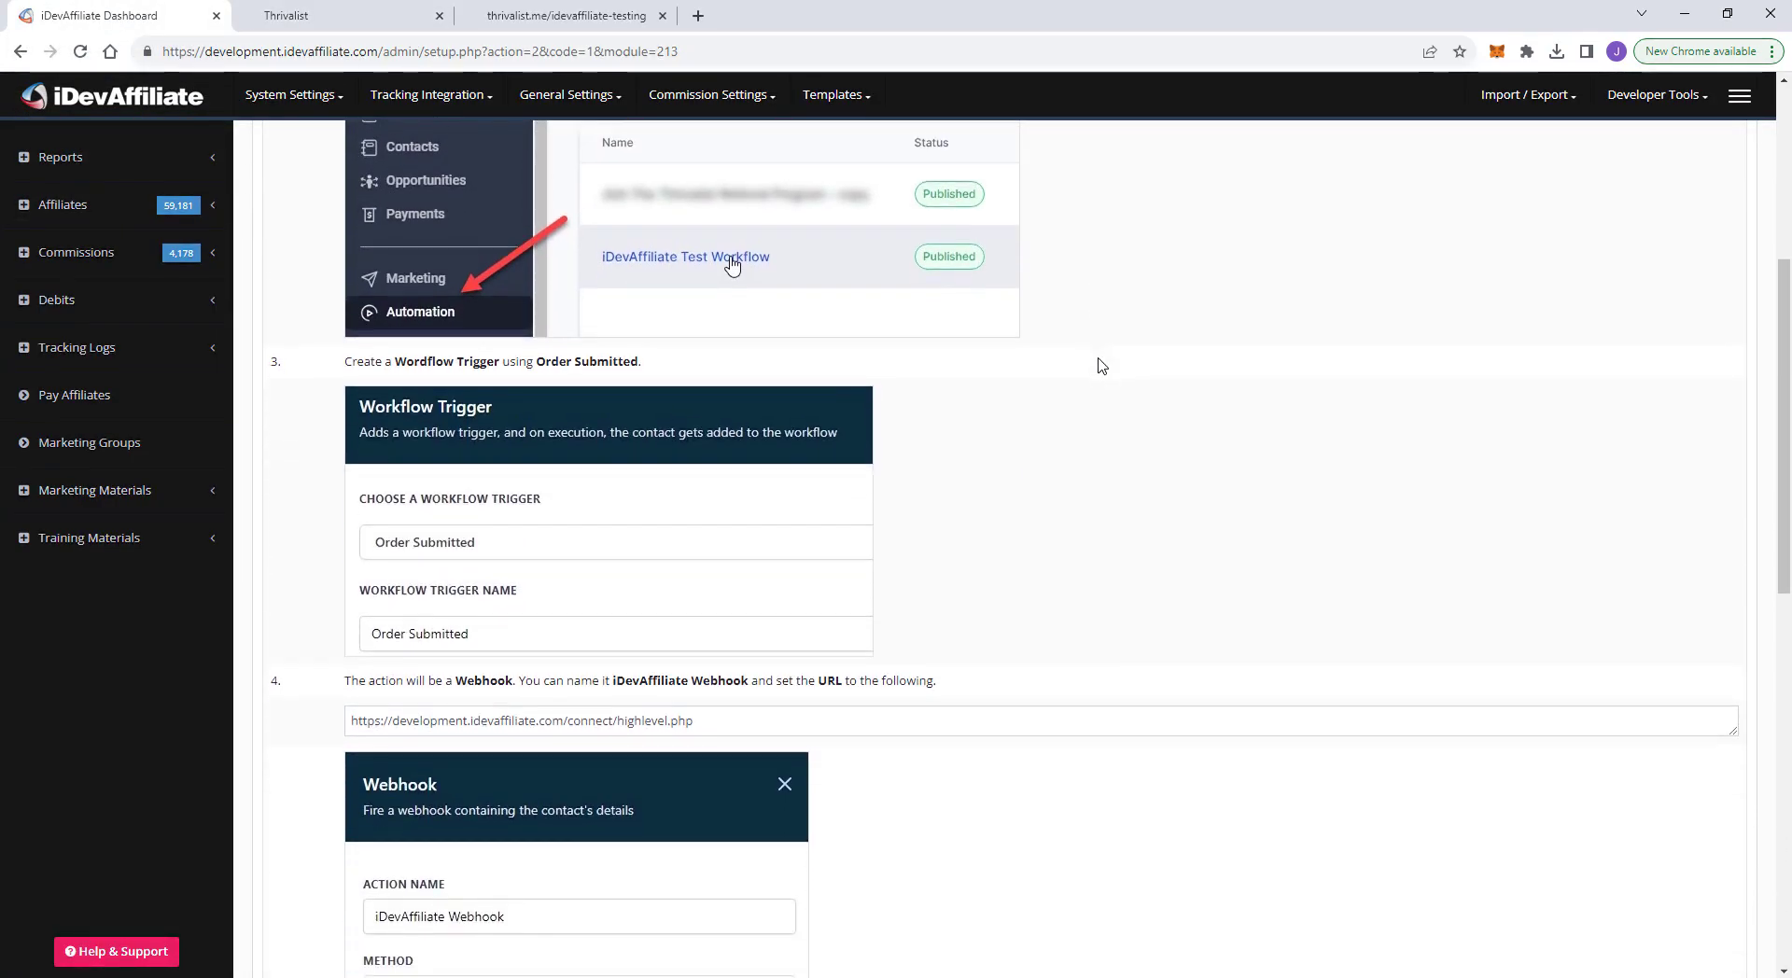
pyautogui.scroll(4, 1102, 366)
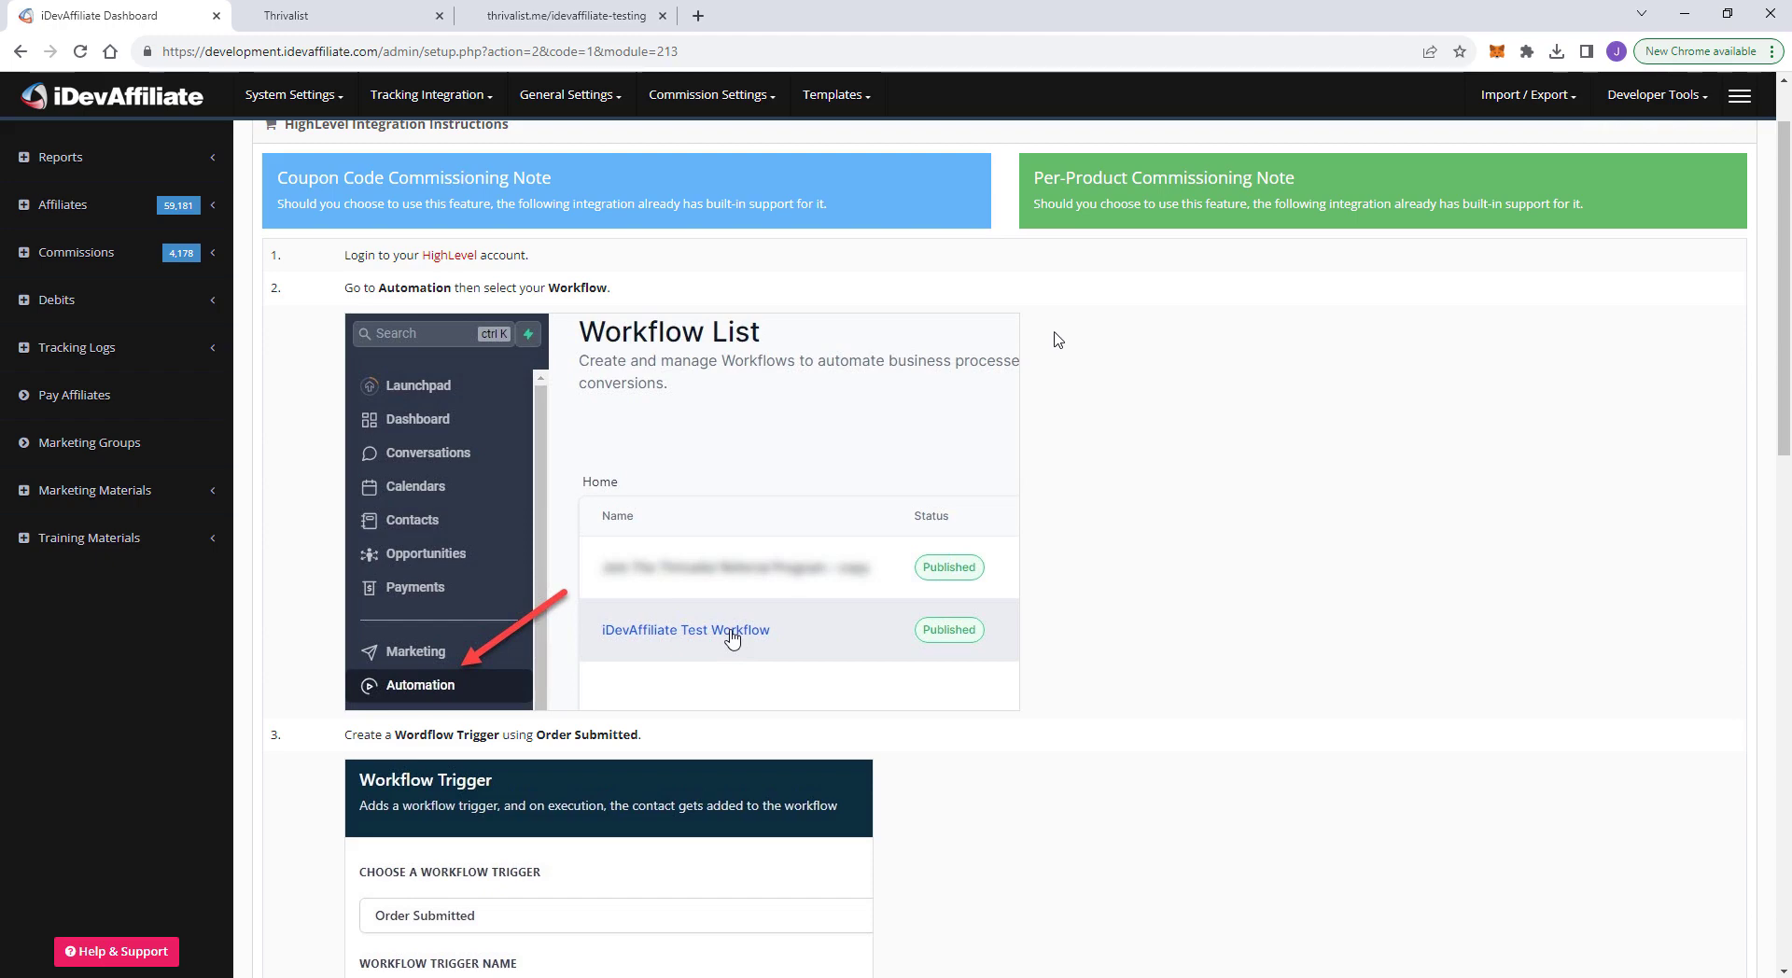
pyautogui.scroll(-3, 1057, 342)
pyautogui.scroll(-4, 1061, 334)
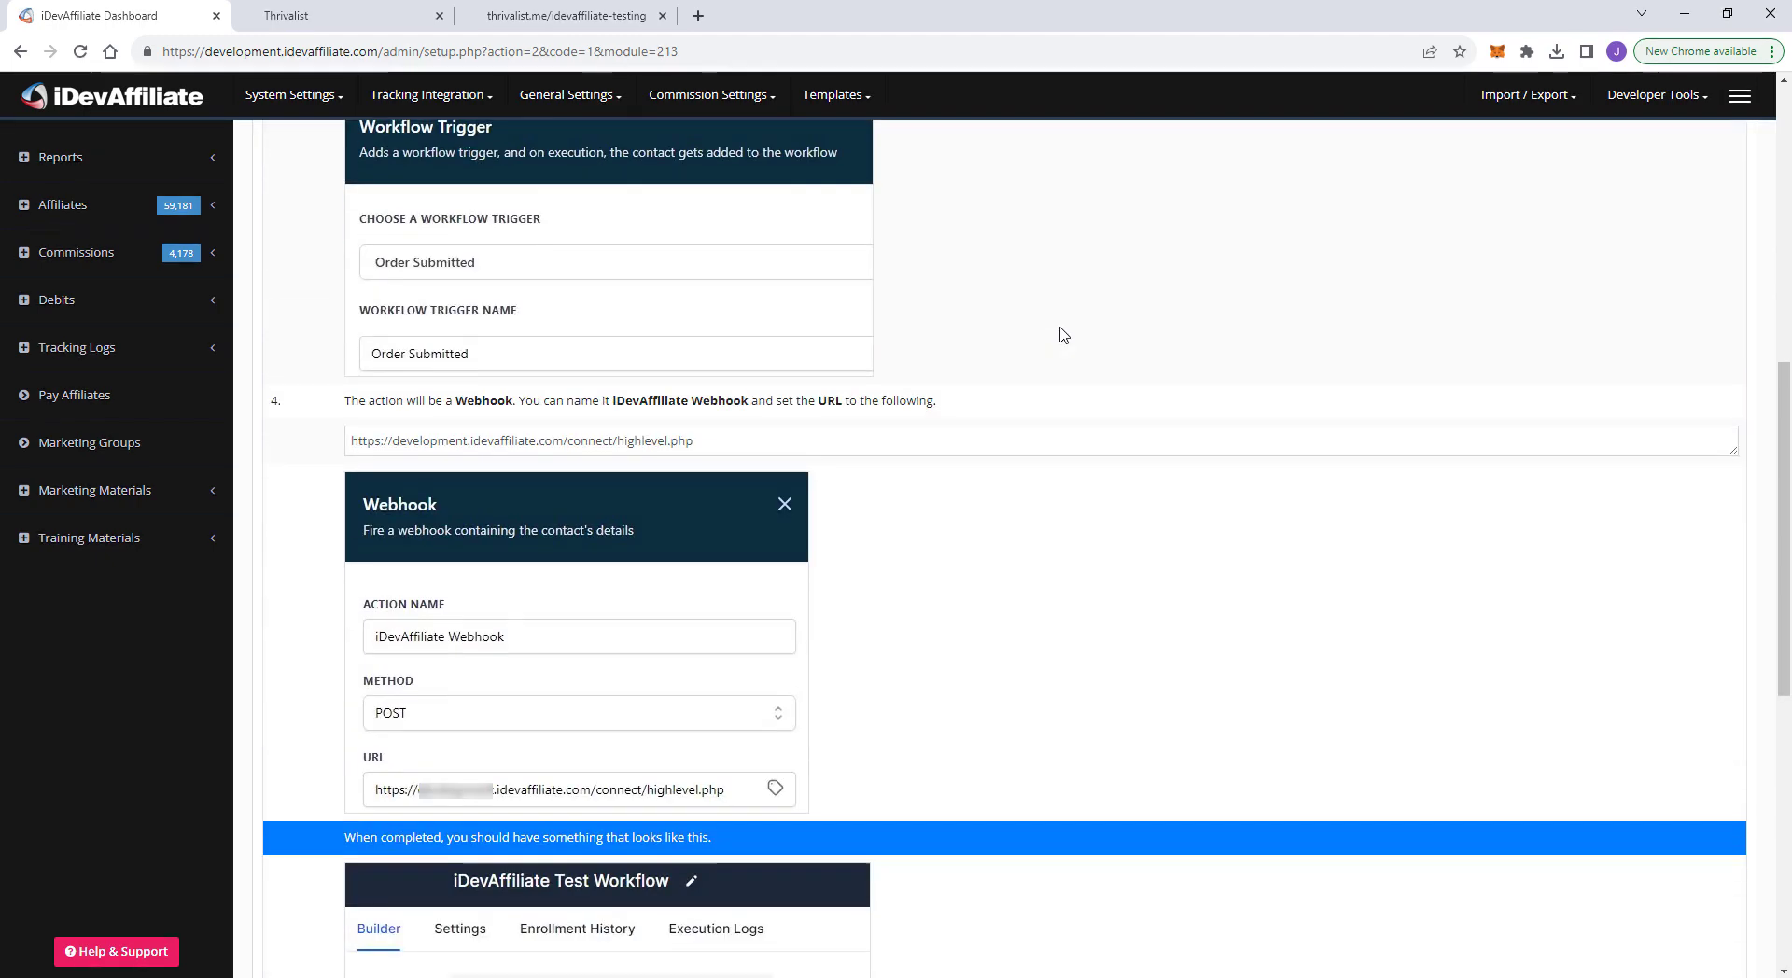
pyautogui.moveTo(728, 442); pyautogui.dragTo(634, 417)
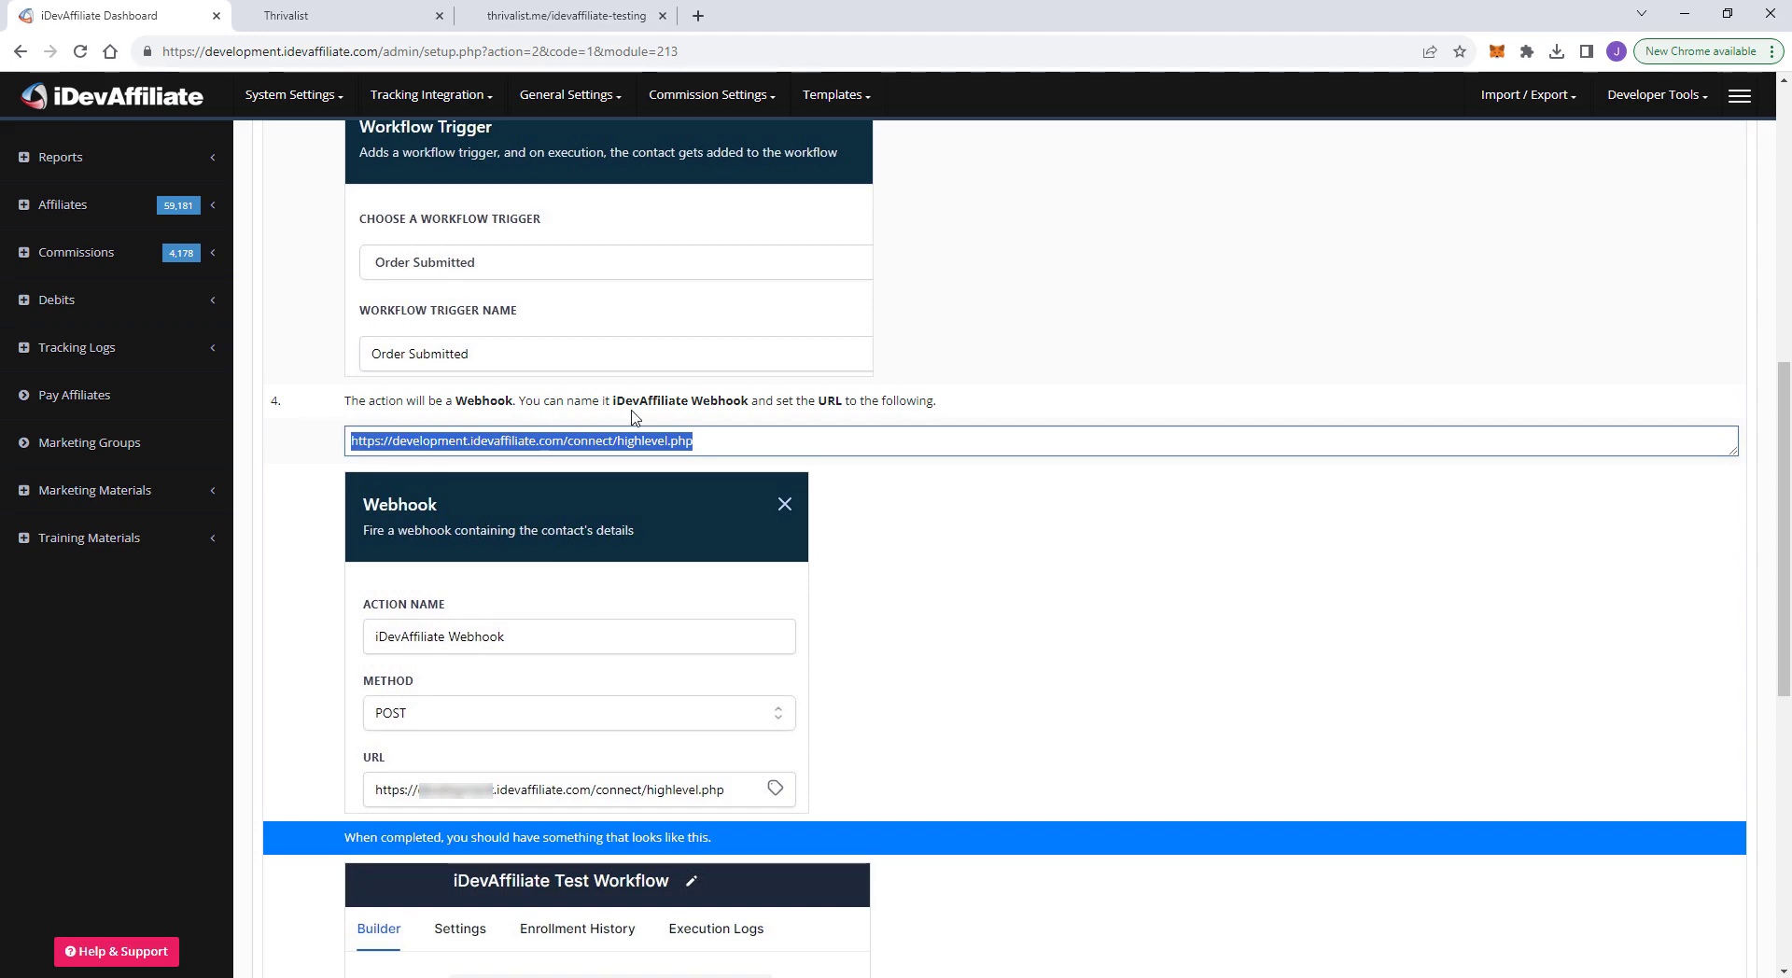
# Step: Compare it with the HighLevel webhook's URL, then close the webhook settings unchanged
pyautogui.click(340, 15)
pyautogui.click(1452, 393)
pyautogui.moveTo(1719, 393); pyautogui.dragTo(1276, 464)
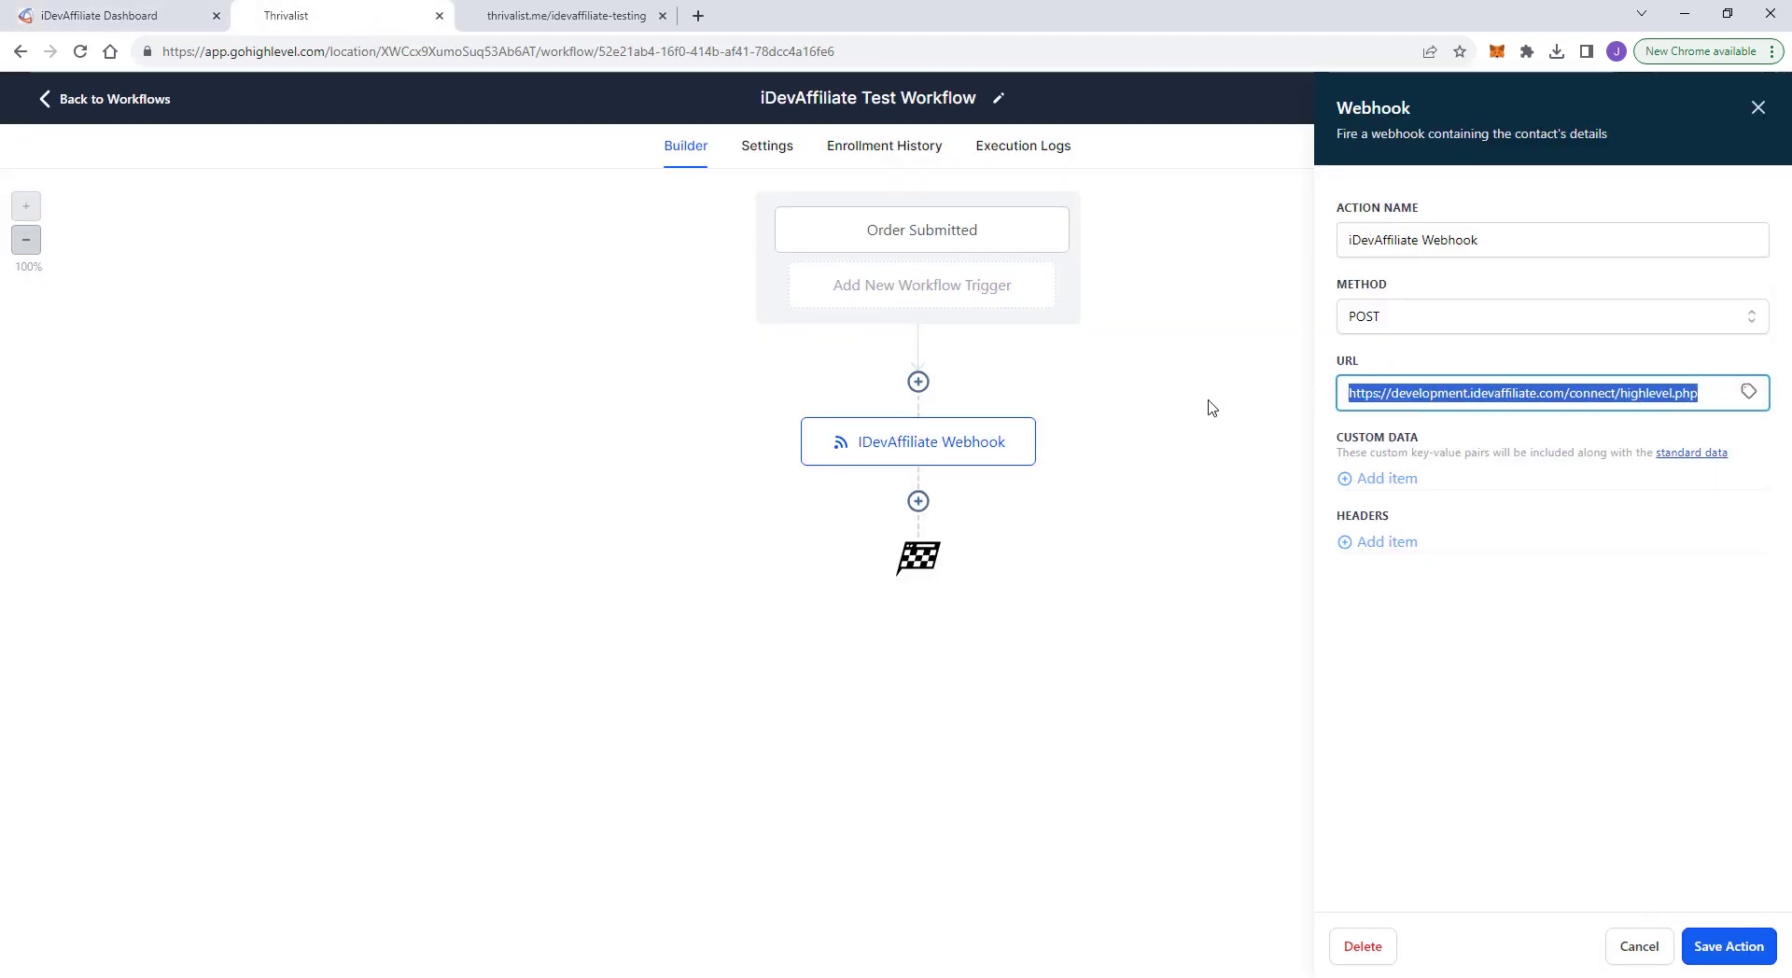
pyautogui.click(1628, 948)
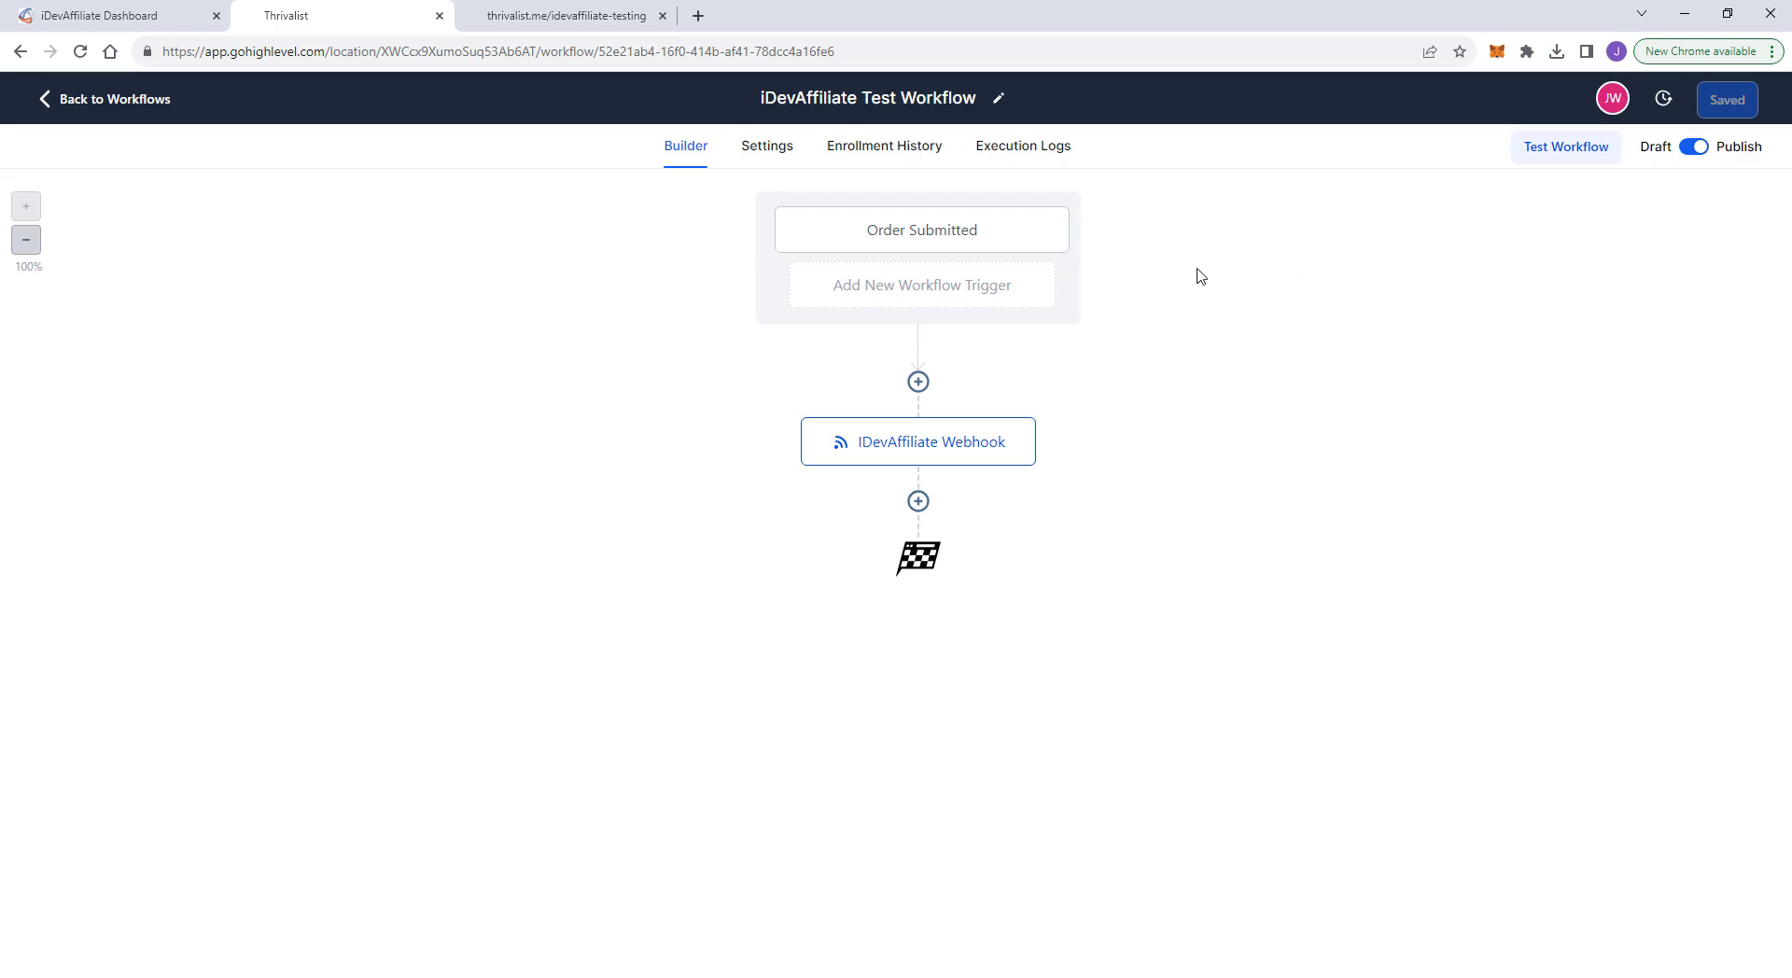
# Step: Bring up iDevAffiliate's approved affiliate accounts list under Affiliates > View Accounts
pyautogui.click(128, 16)
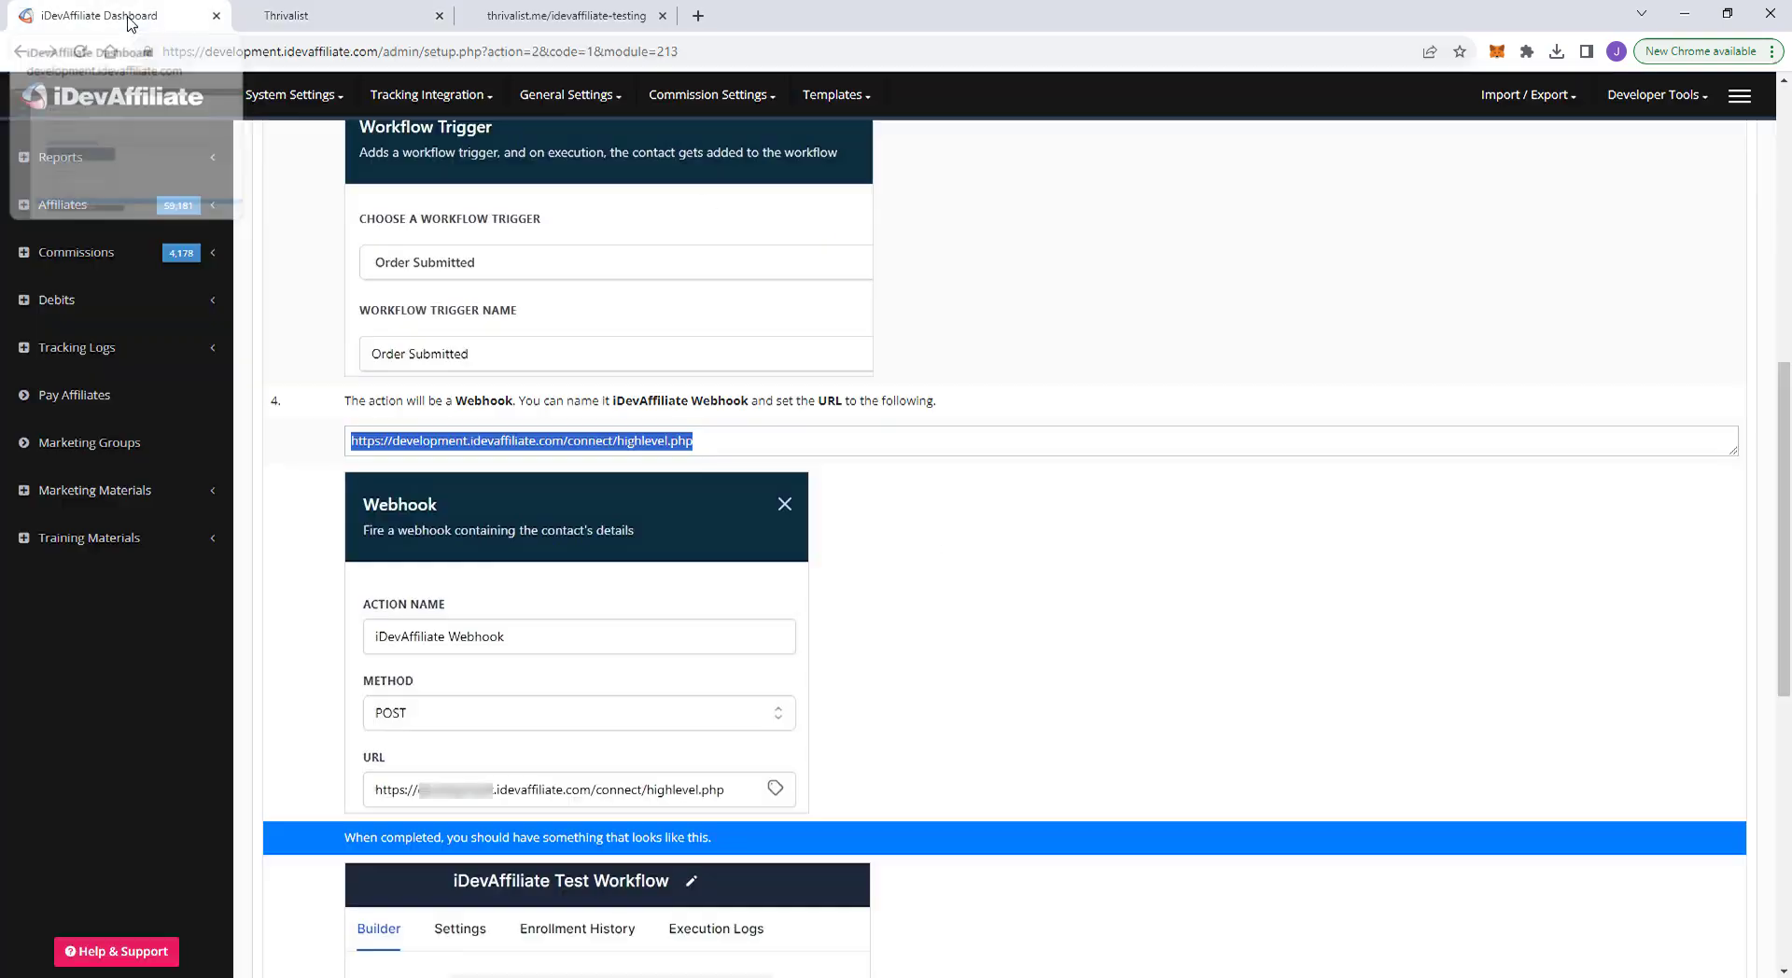
pyautogui.scroll(10, 304, 308)
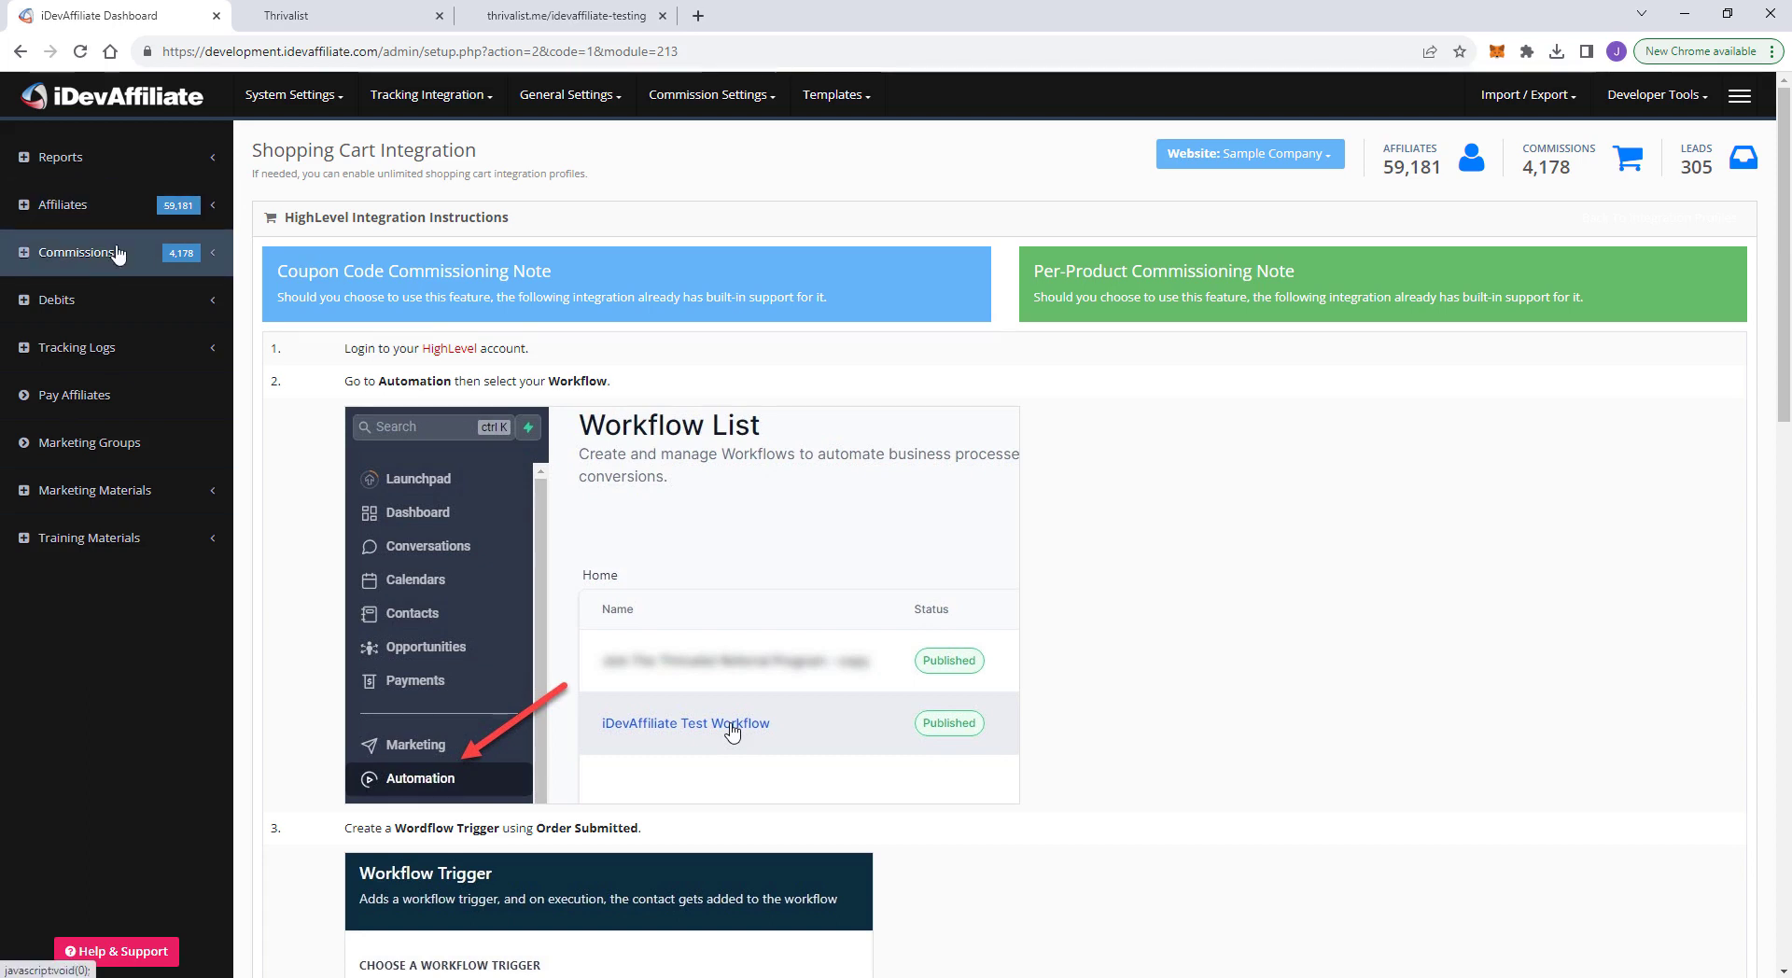
pyautogui.click(110, 207)
pyautogui.click(82, 250)
pyautogui.click(364, 228)
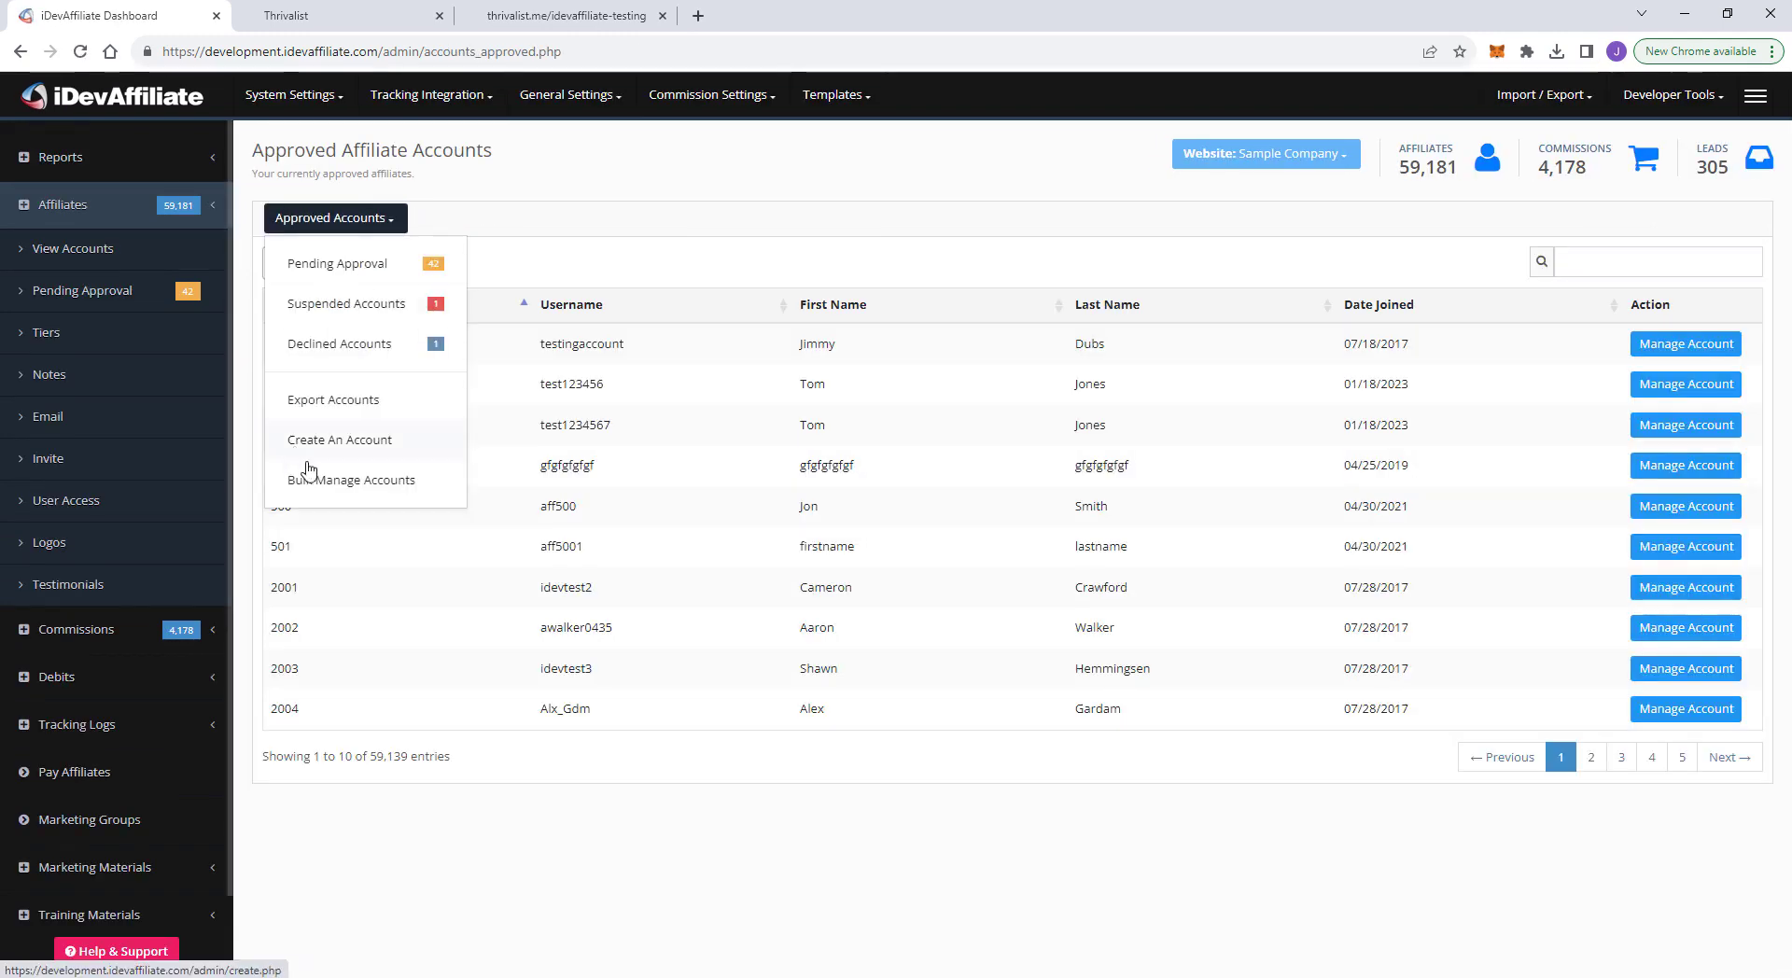
pyautogui.click(685, 288)
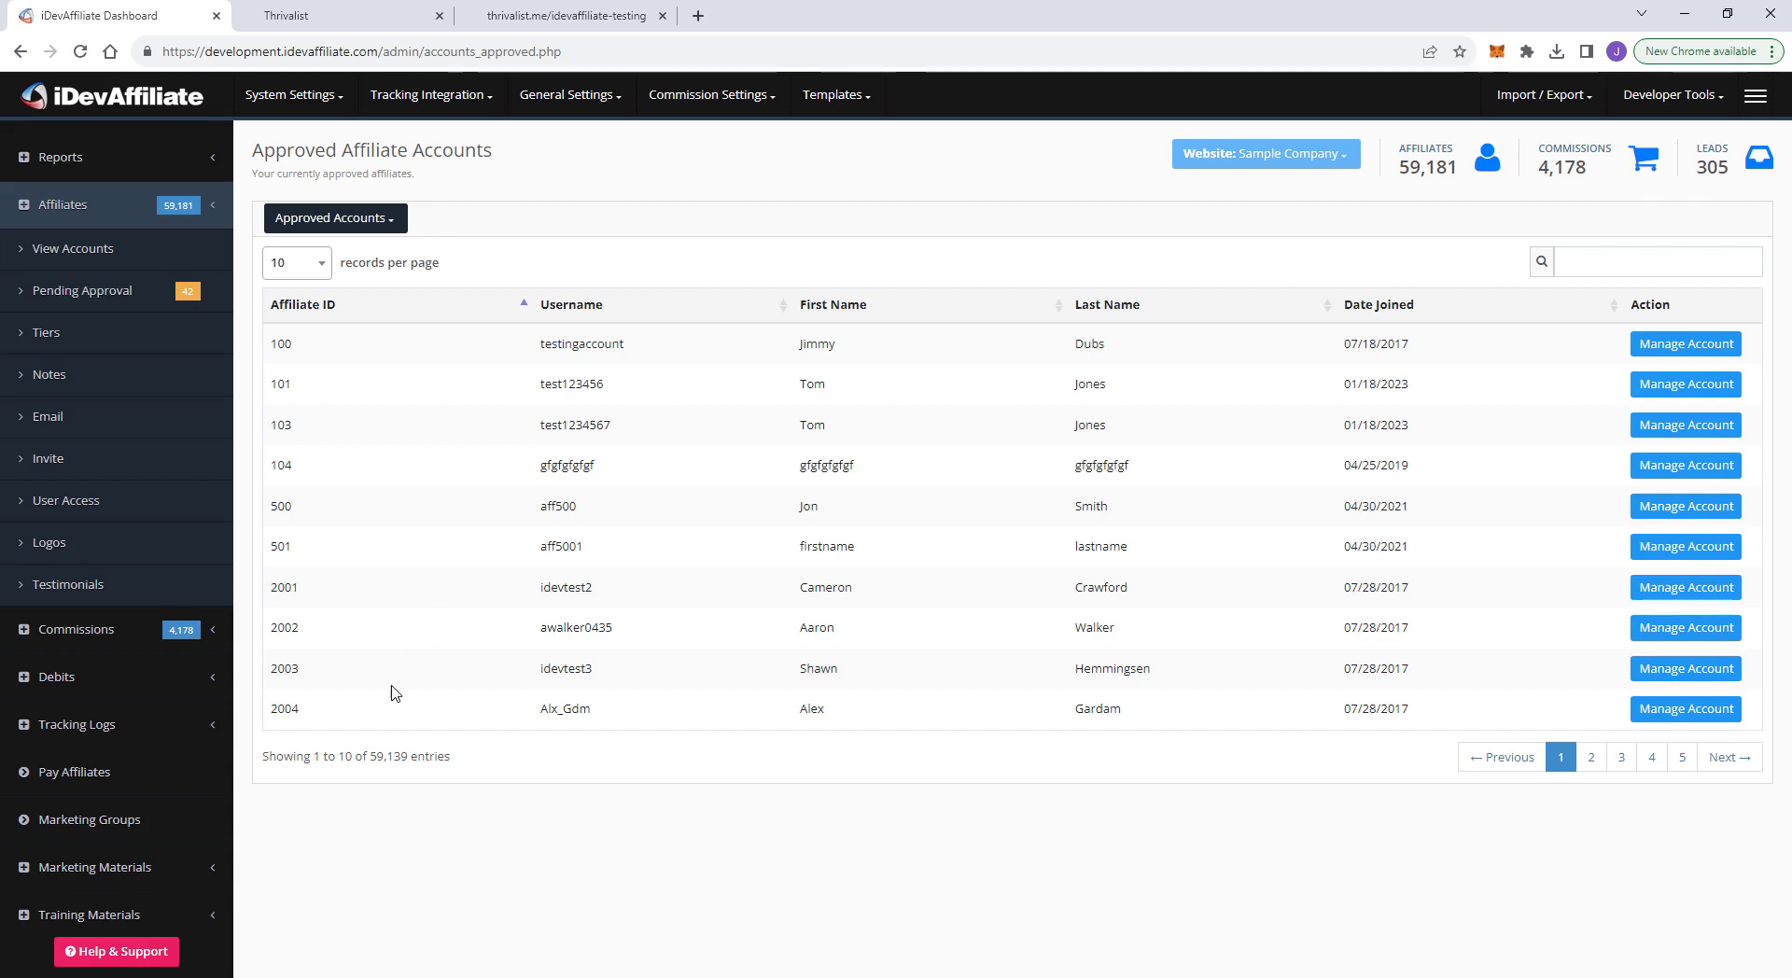
# Step: Note the 59,139 affiliate total and open the first affiliate's account details
pyautogui.moveTo(363, 756); pyautogui.dragTo(439, 756)
pyautogui.click(704, 242)
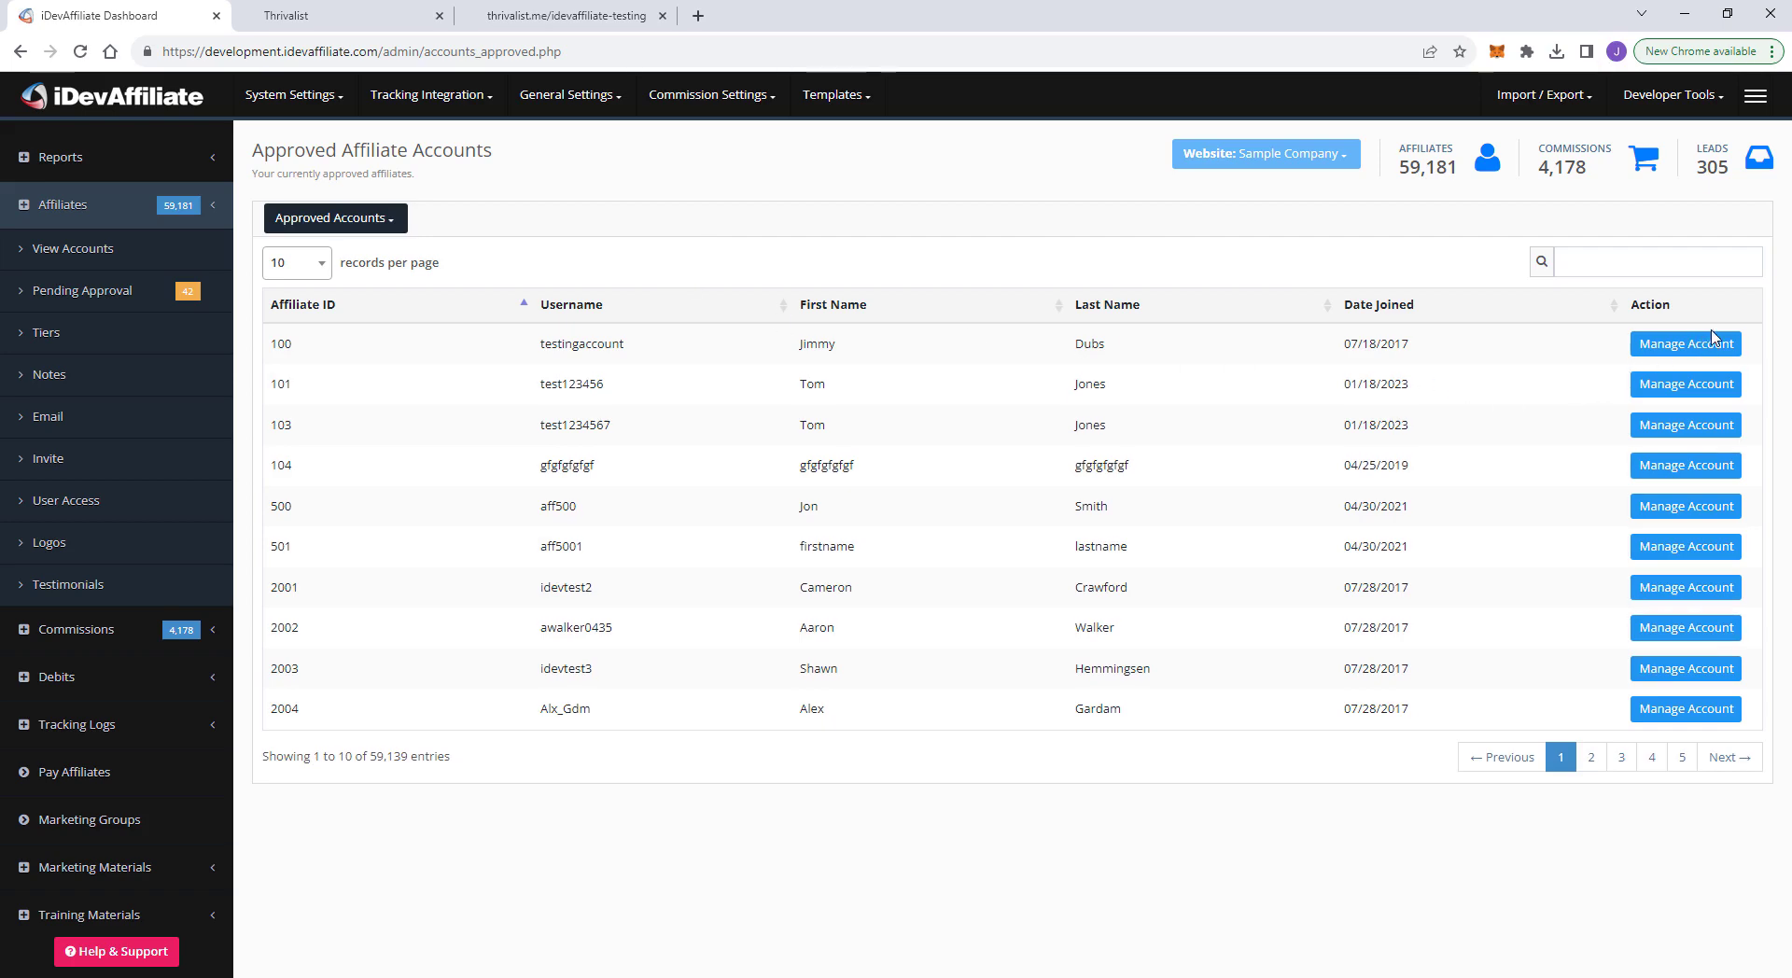
pyautogui.click(1685, 350)
pyautogui.click(831, 616)
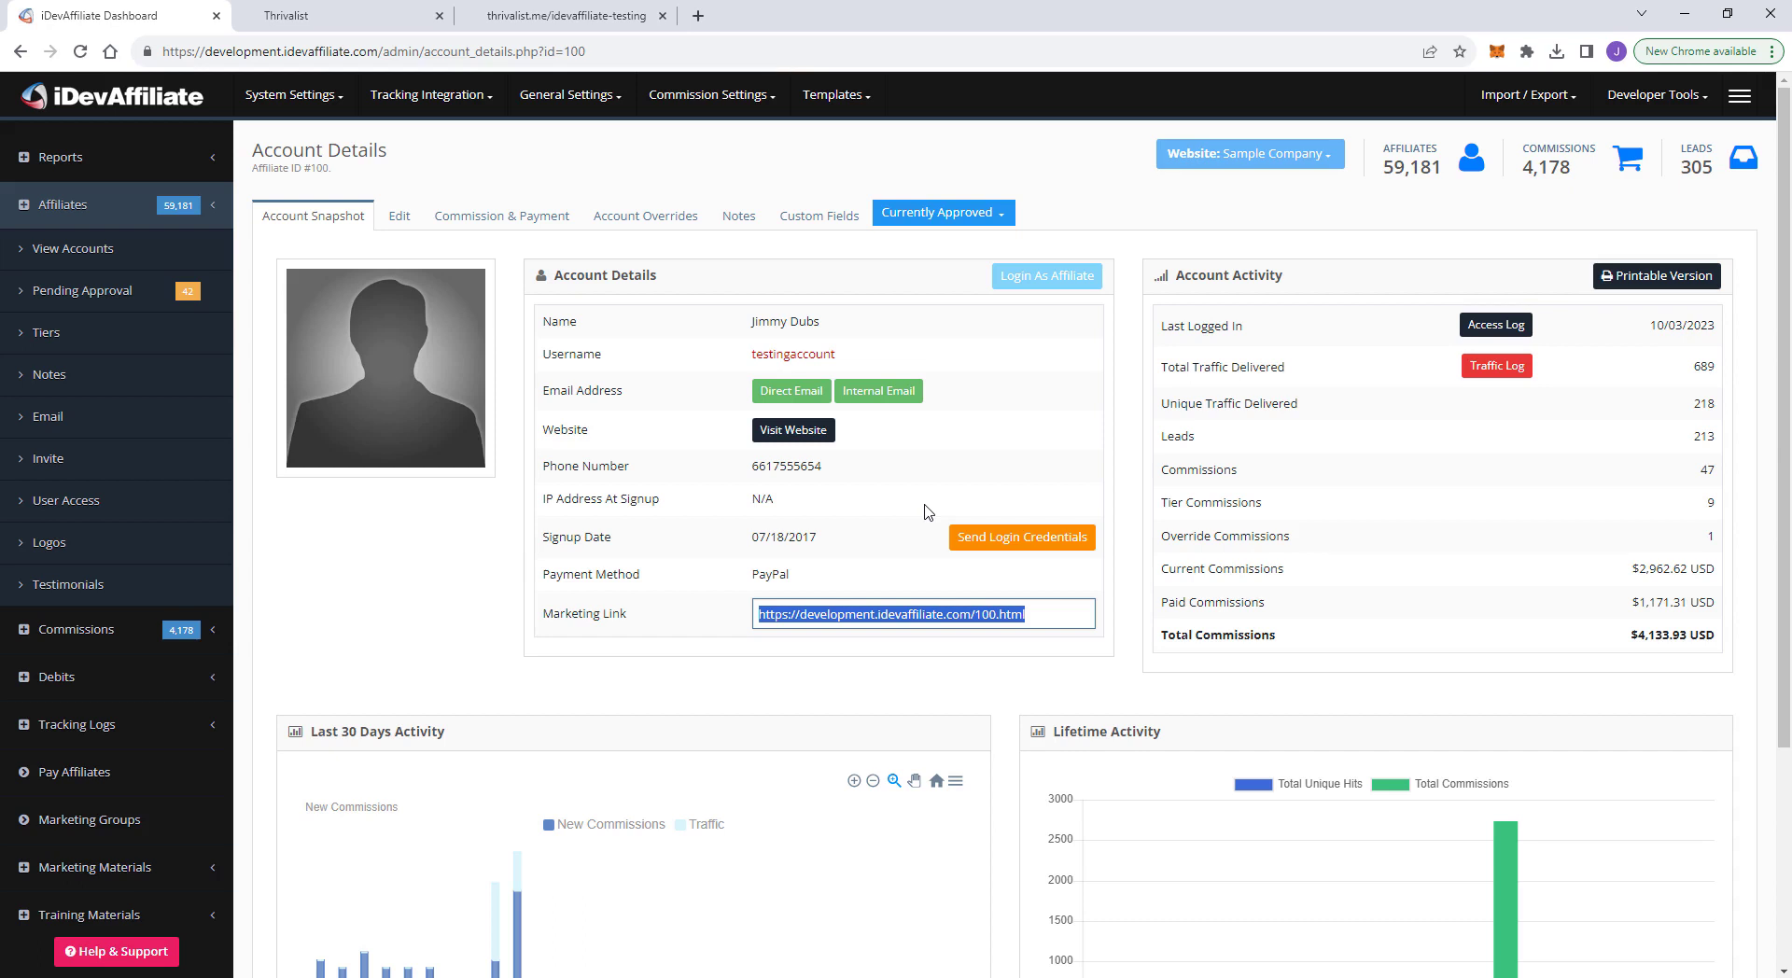
pyautogui.click(1069, 465)
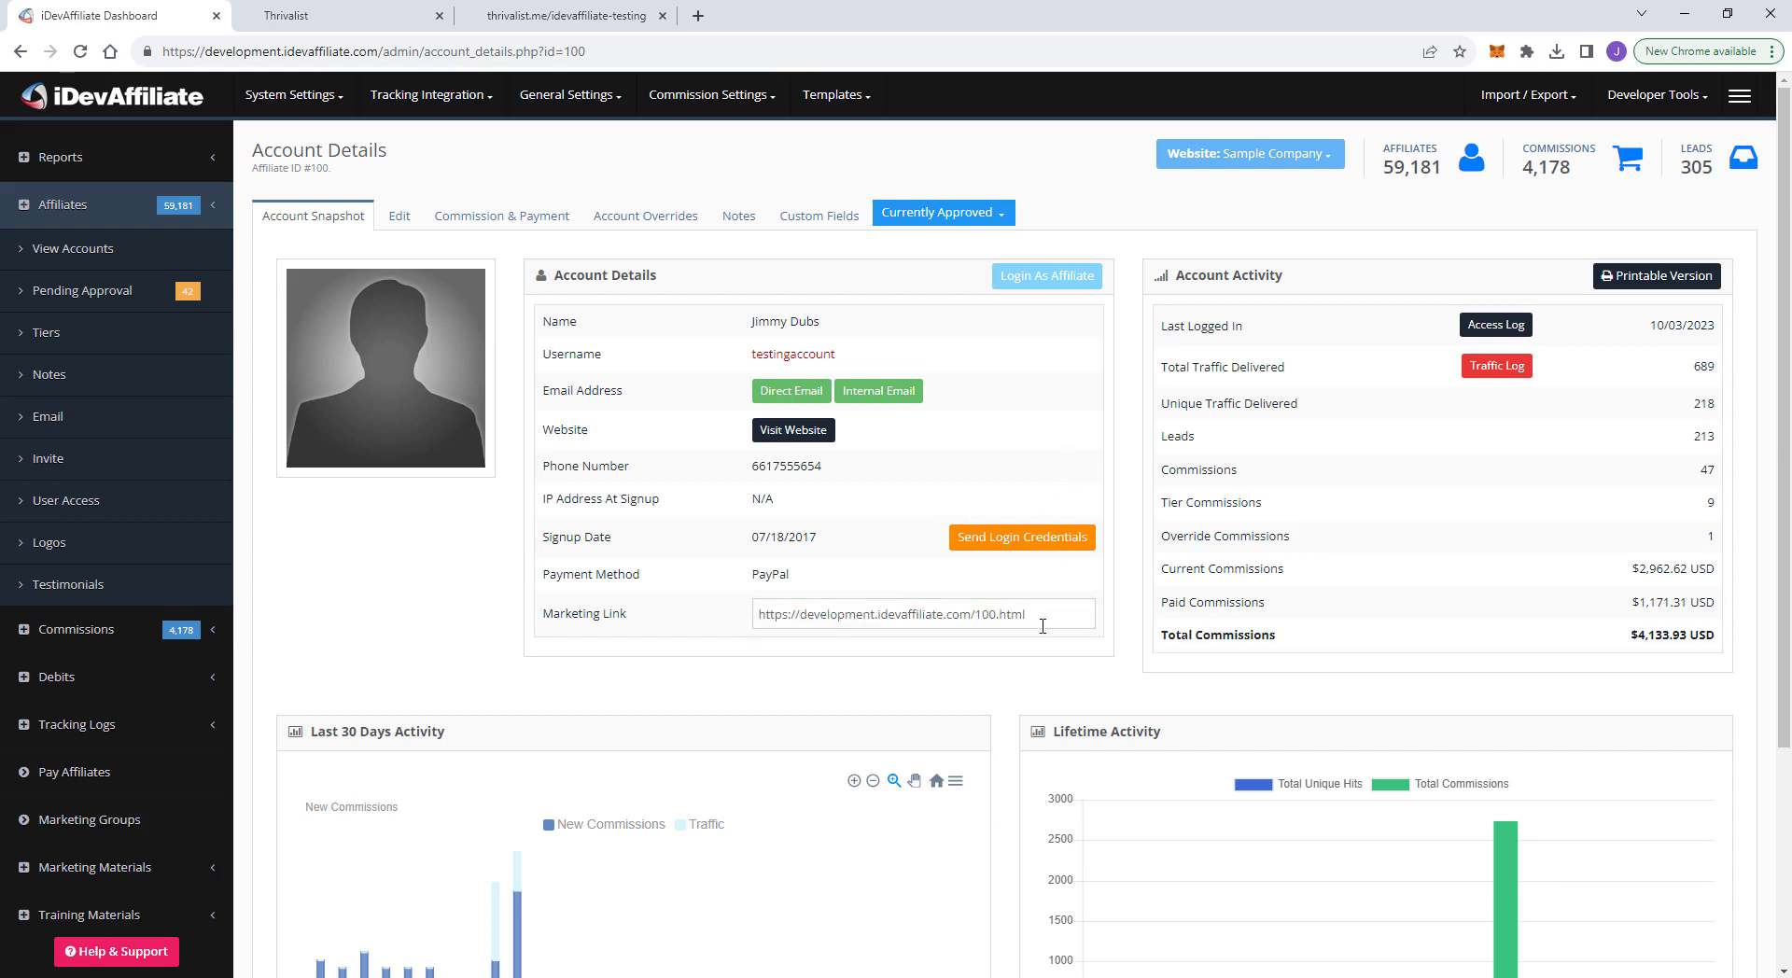
pyautogui.doubleClick(983, 617)
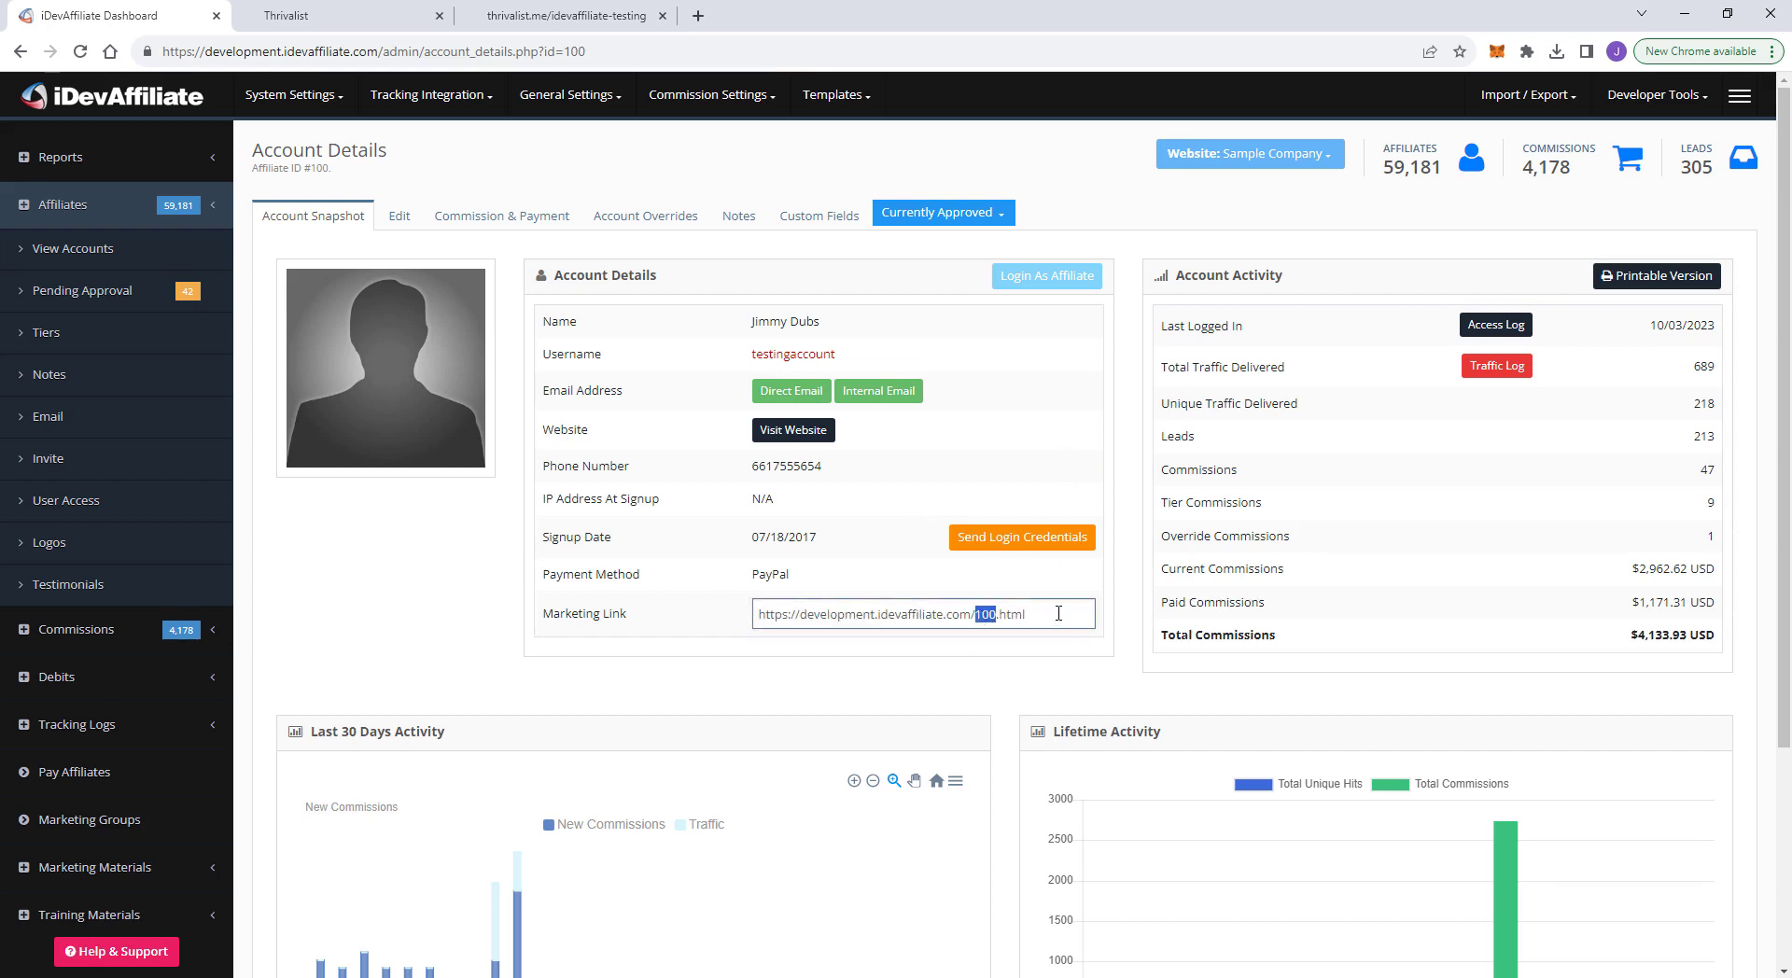
pyautogui.moveTo(1058, 613); pyautogui.dragTo(669, 614)
pyautogui.click(1022, 440)
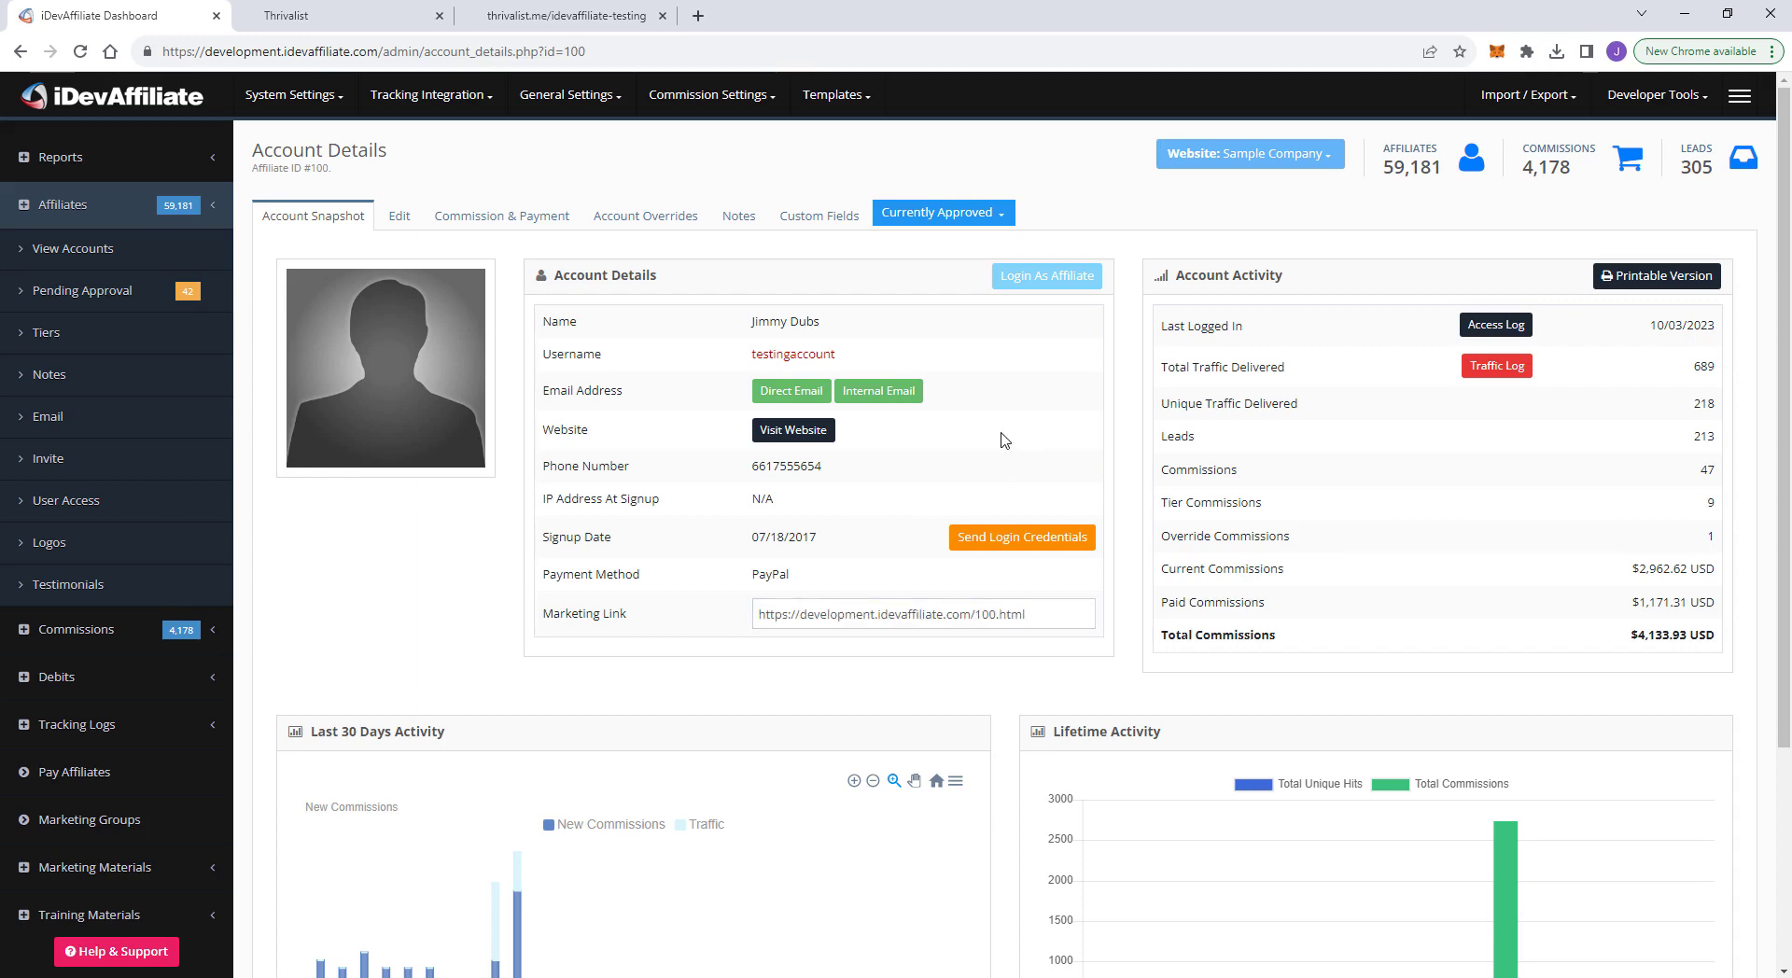
# Step: Open Tracking Logs > Incoming Traffic Logs to see the 968 affiliate-delivered visits
pyautogui.click(77, 725)
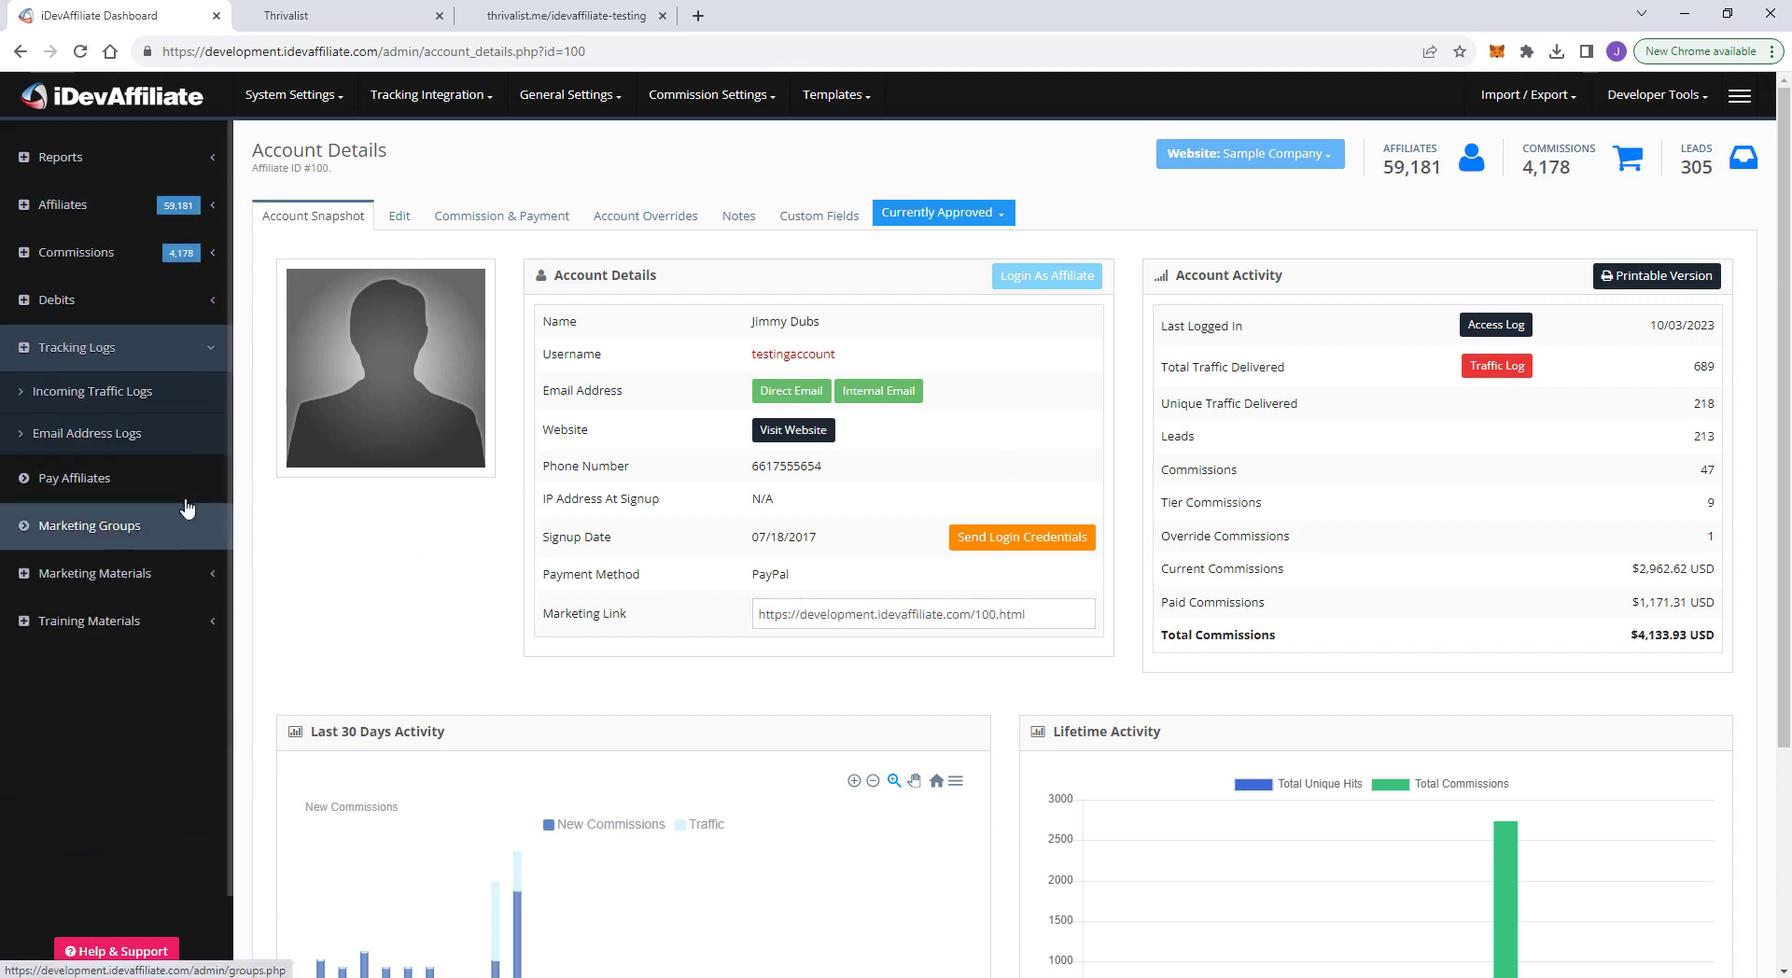
pyautogui.click(166, 392)
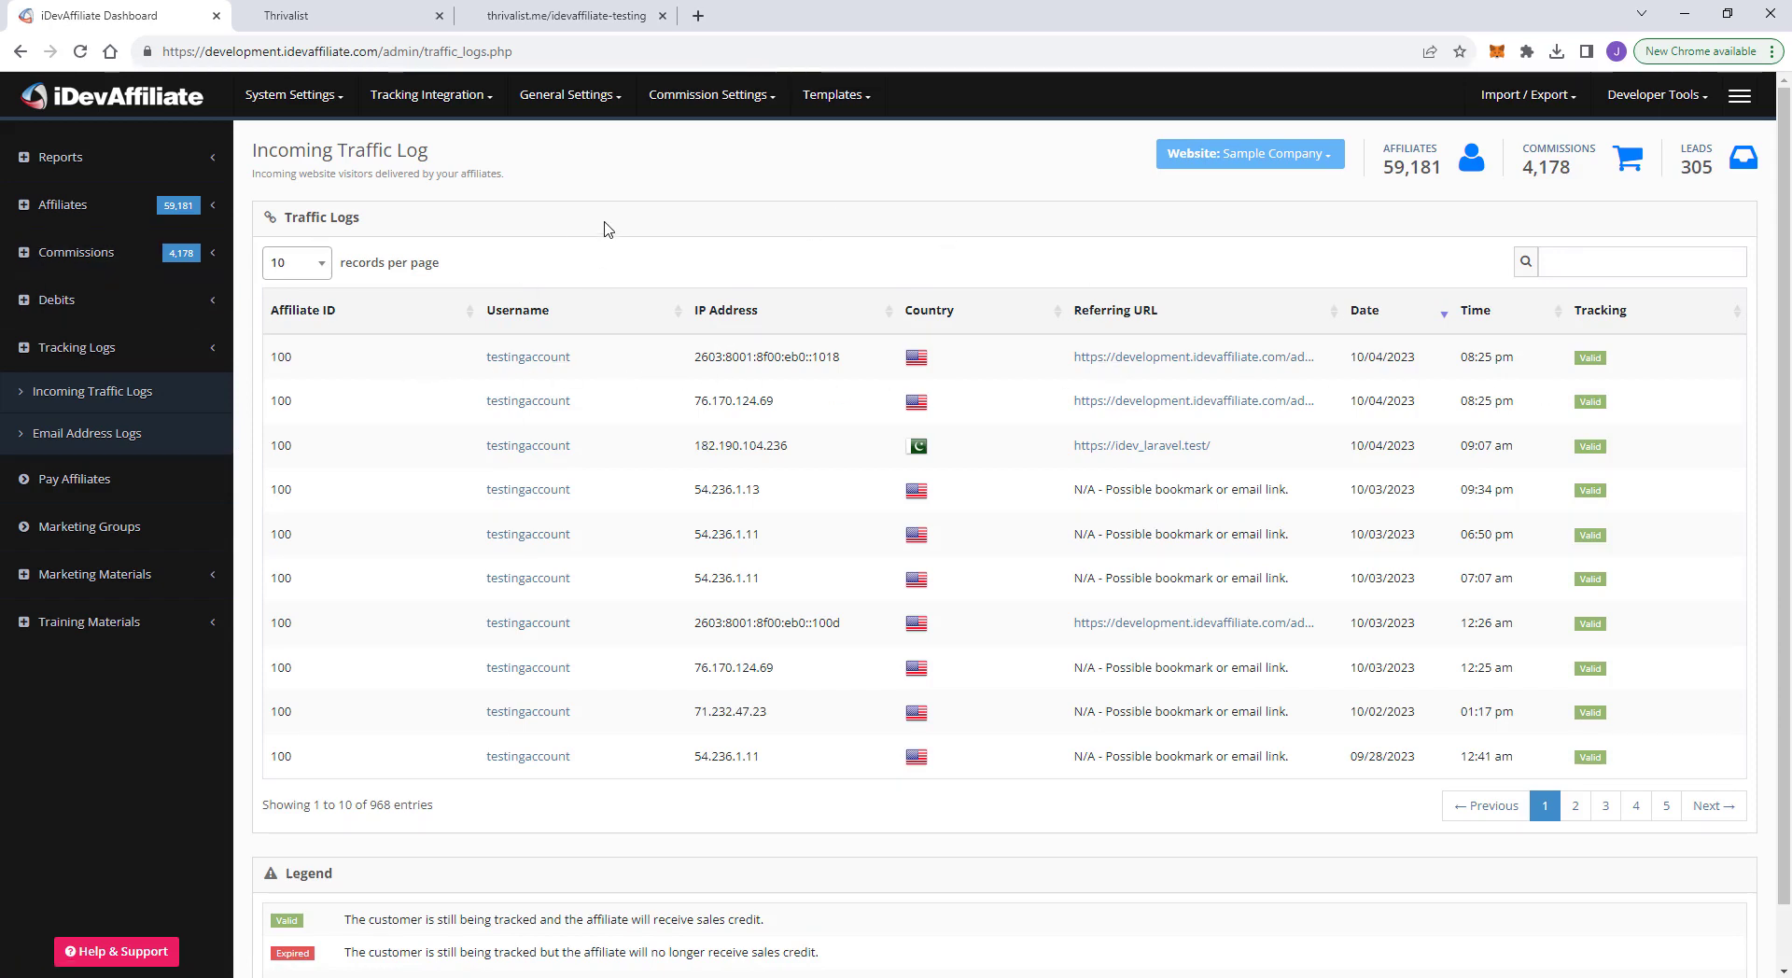
# Step: Place the $1.00 iDevAffiliate Test order on the HighLevel checkout page
pyautogui.click(556, 13)
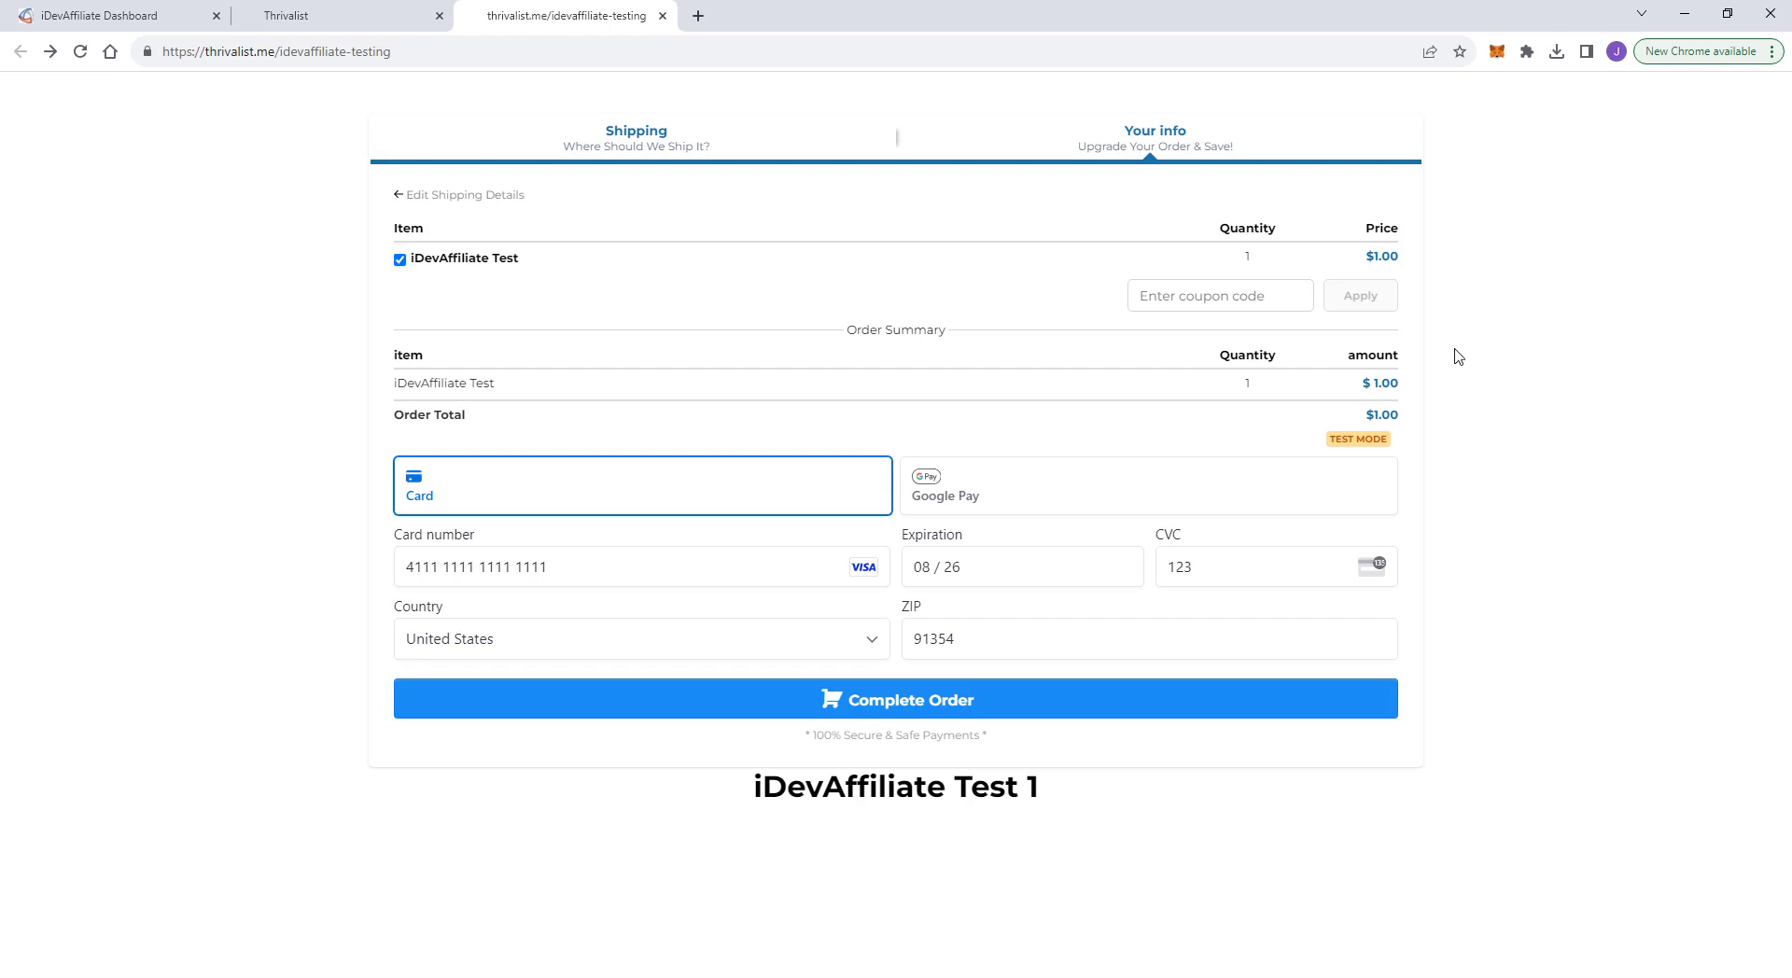
pyautogui.click(901, 704)
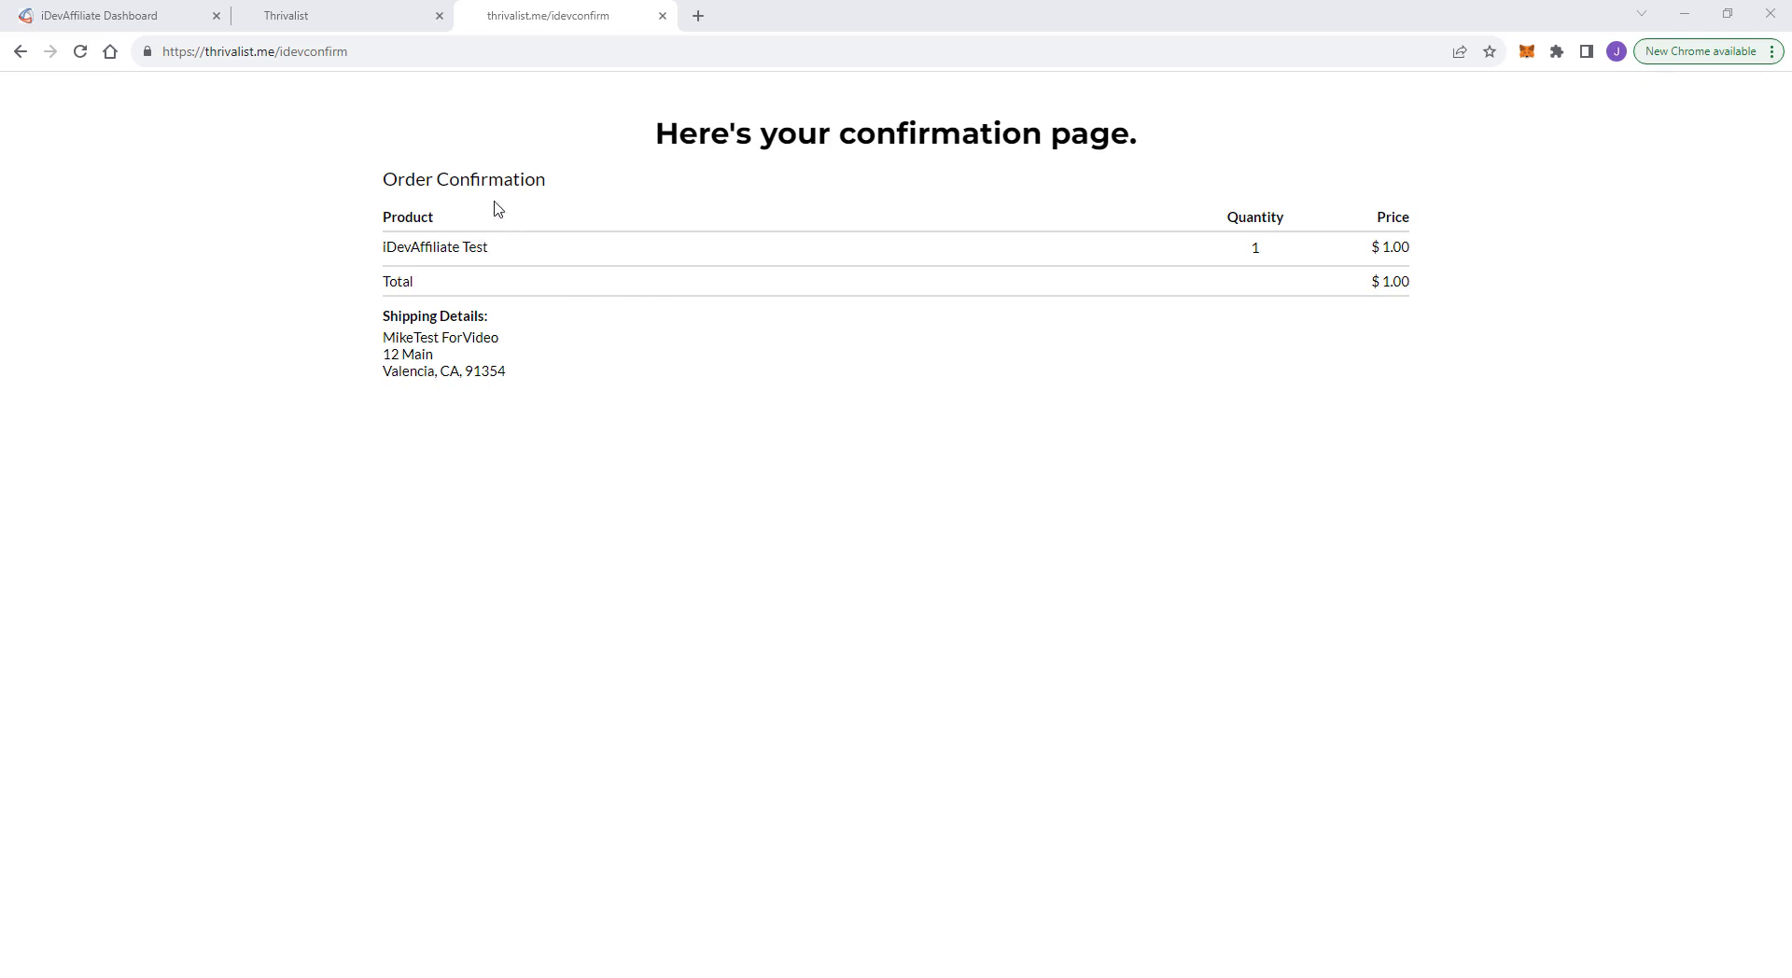
# Step: View Commissions > Pending Approval and spot the new HighLevel commission at the top
pyautogui.click(119, 15)
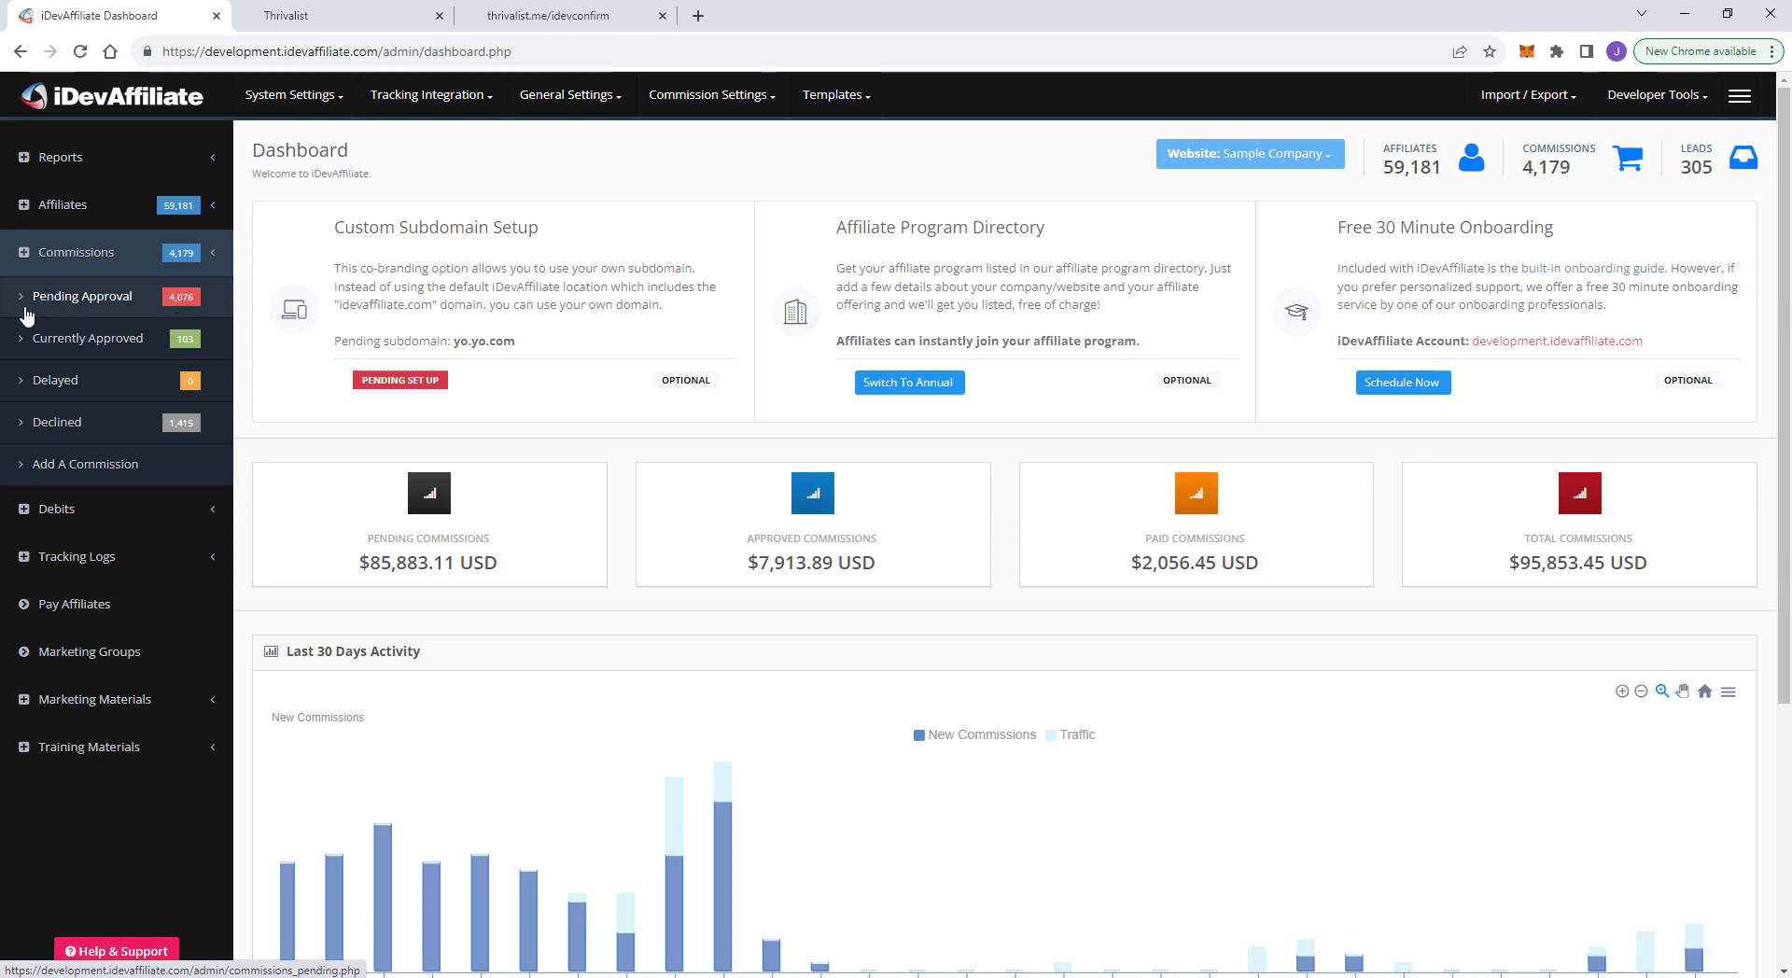
pyautogui.click(116, 297)
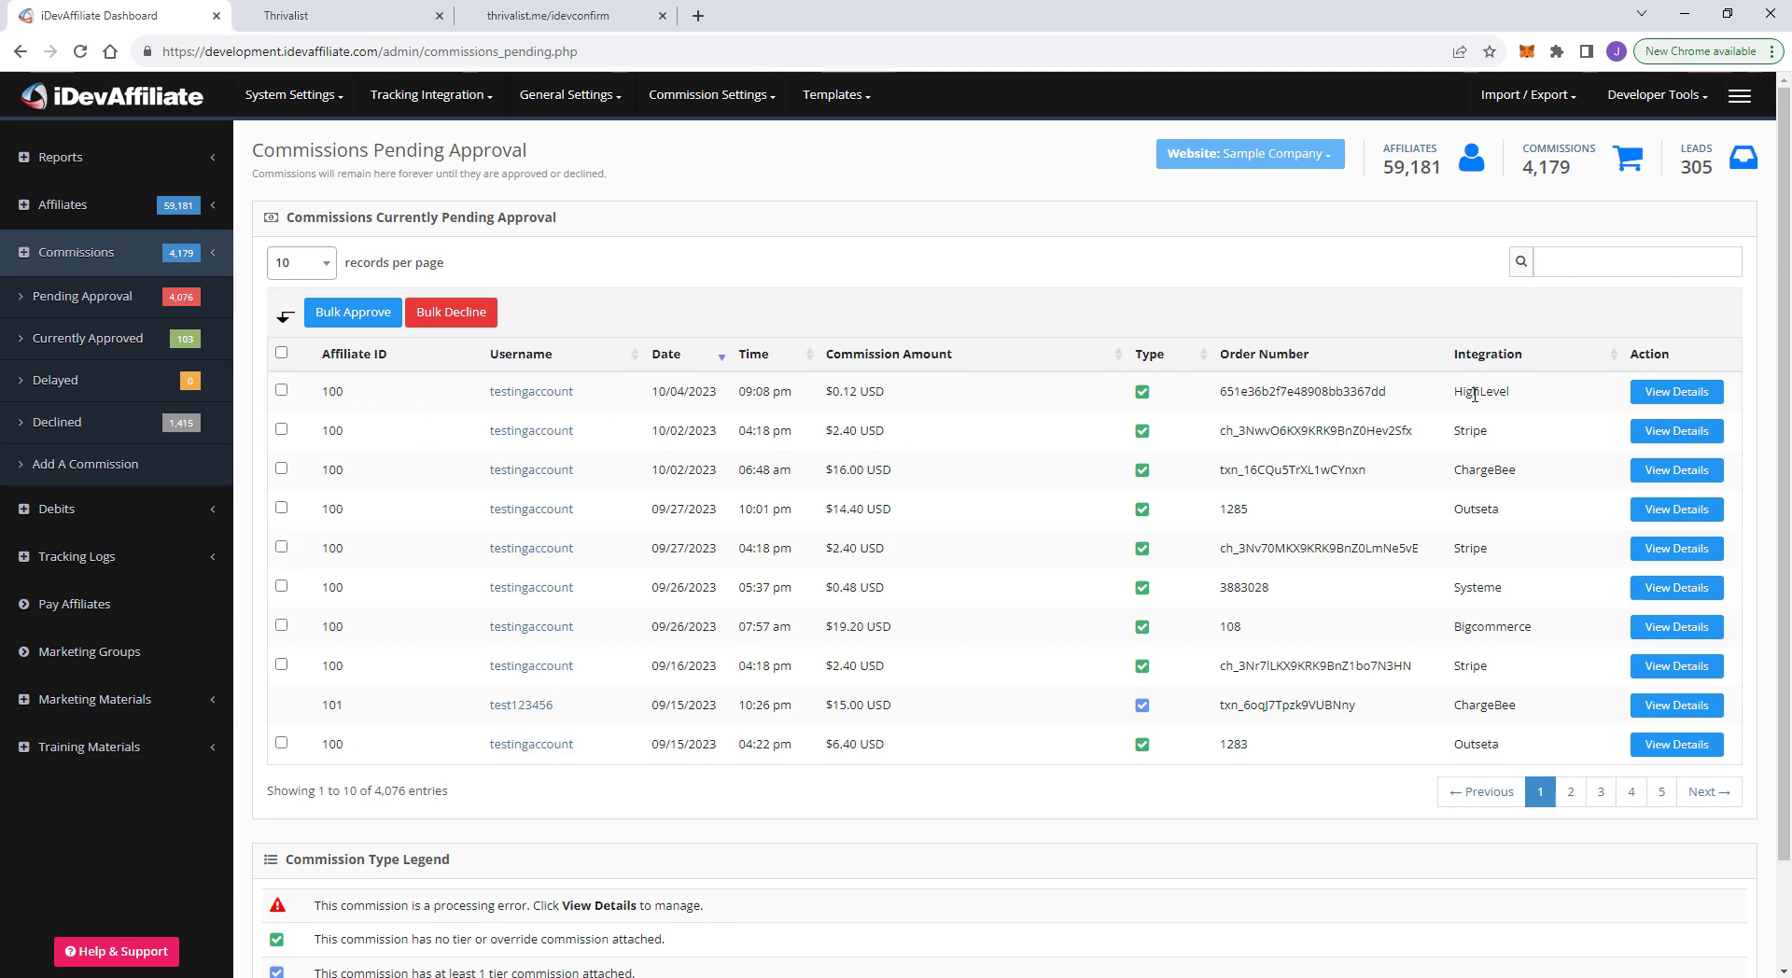
pyautogui.moveTo(1453, 393); pyautogui.dragTo(1527, 395)
# Step: Open the HighLevel commission's details and check the Optional Data customer and iDevAffiliate Test product
pyautogui.click(1675, 392)
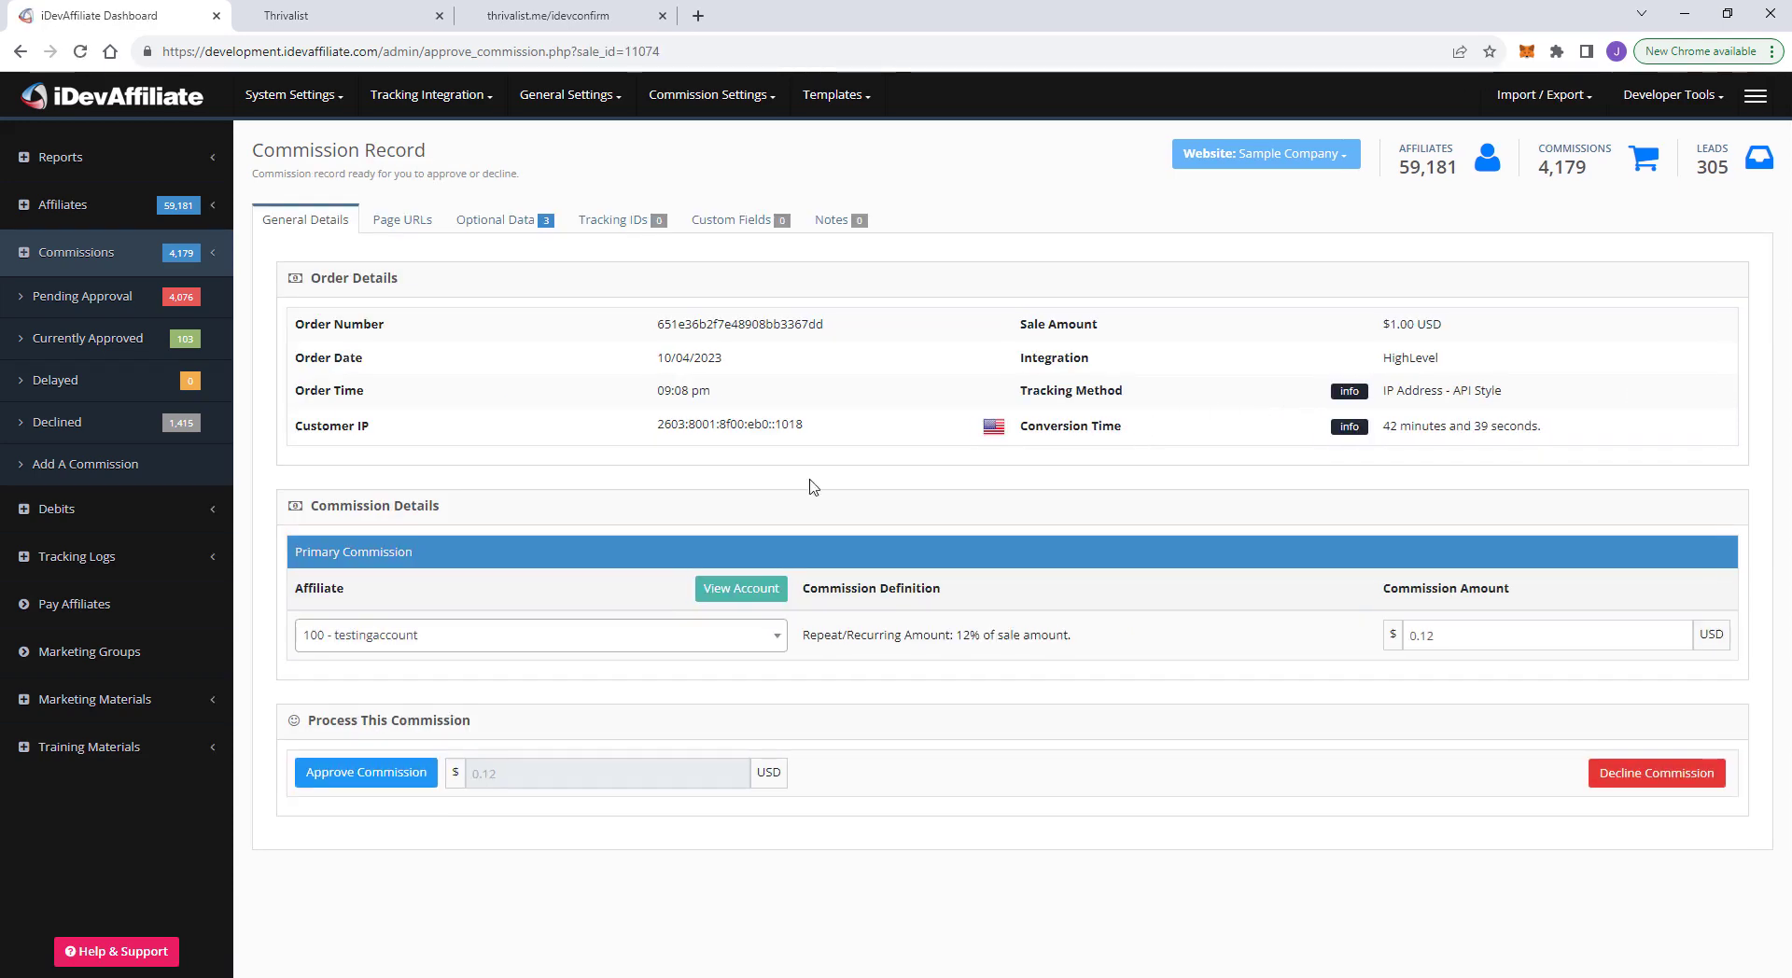
pyautogui.click(508, 225)
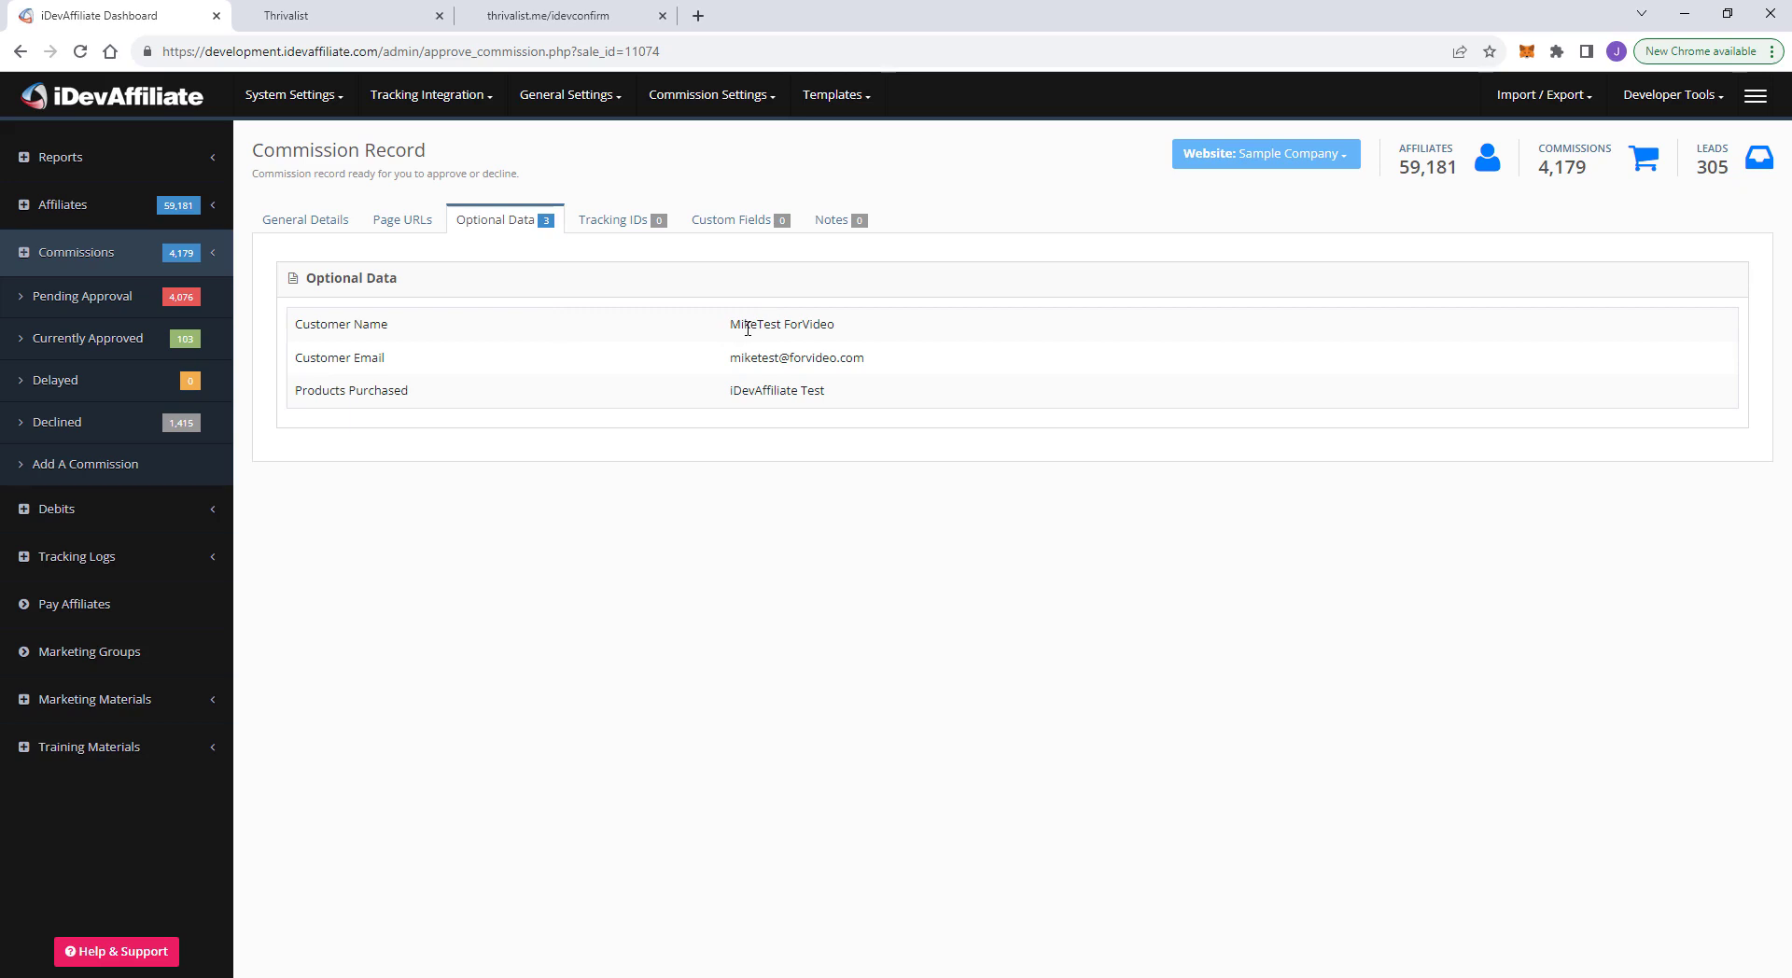
pyautogui.moveTo(750, 323); pyautogui.dragTo(852, 408)
pyautogui.click(912, 327)
pyautogui.moveTo(320, 391); pyautogui.dragTo(435, 387)
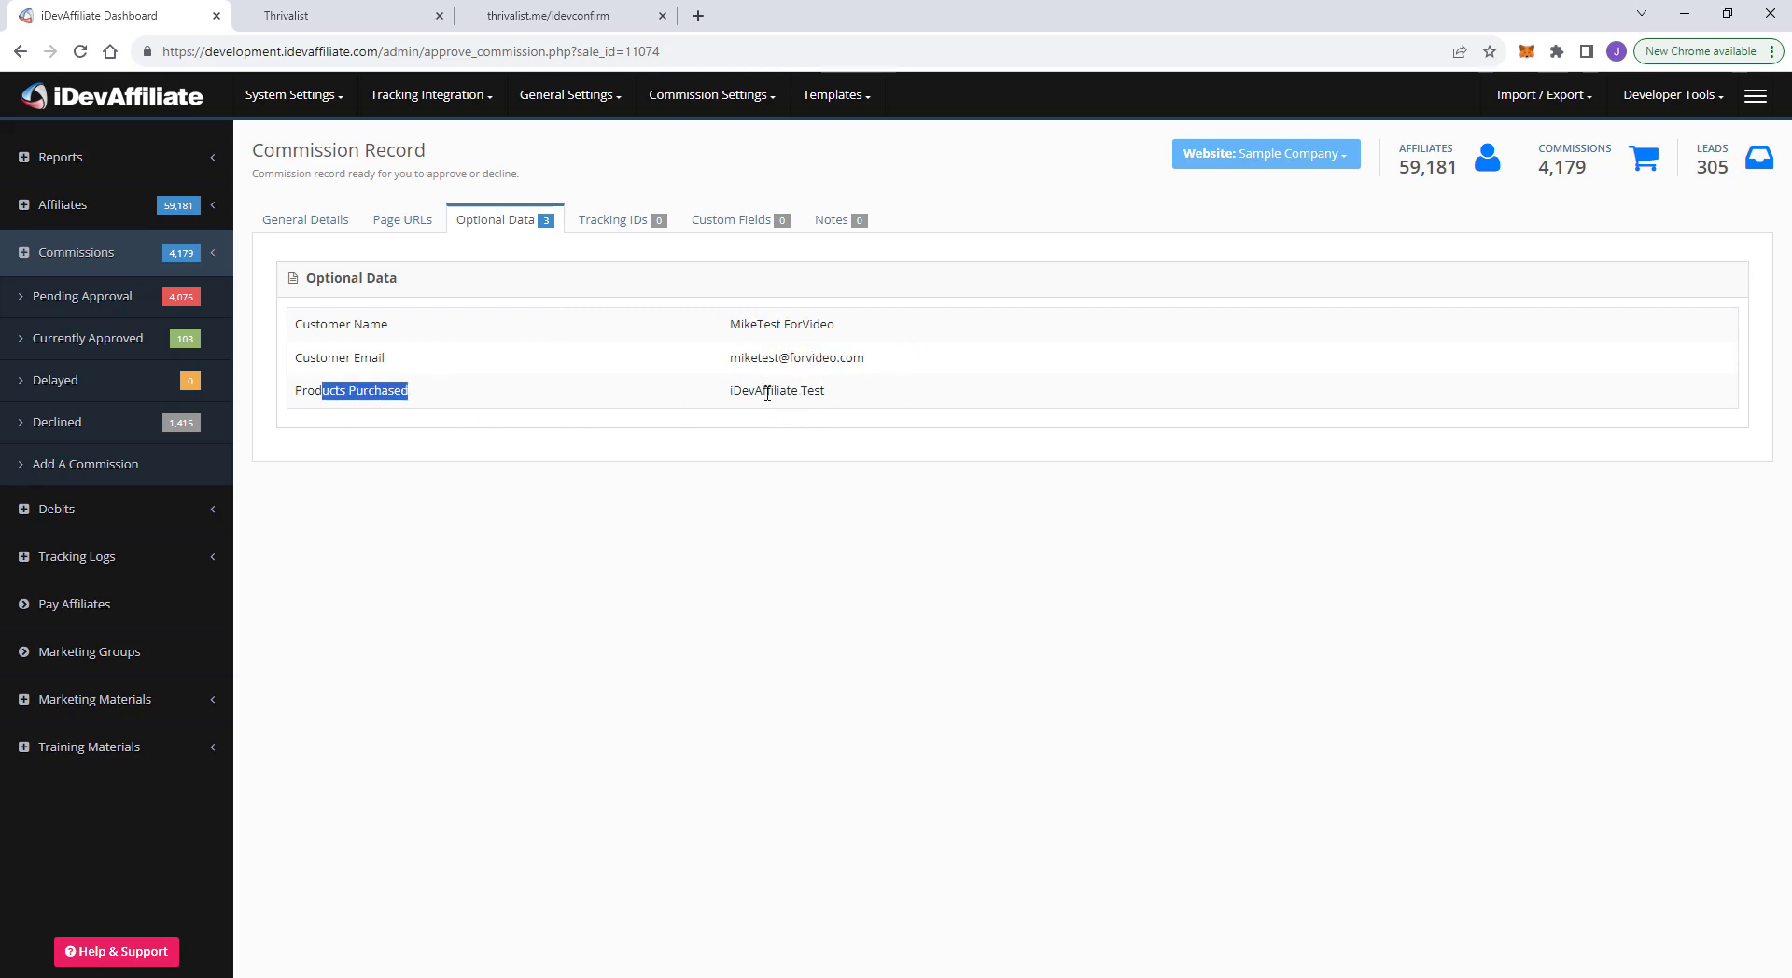
pyautogui.moveTo(765, 390); pyautogui.dragTo(912, 387)
# Step: On General Details, match the order number to the confirmation page and confirm the $1.00 USD sale
pyautogui.click(315, 224)
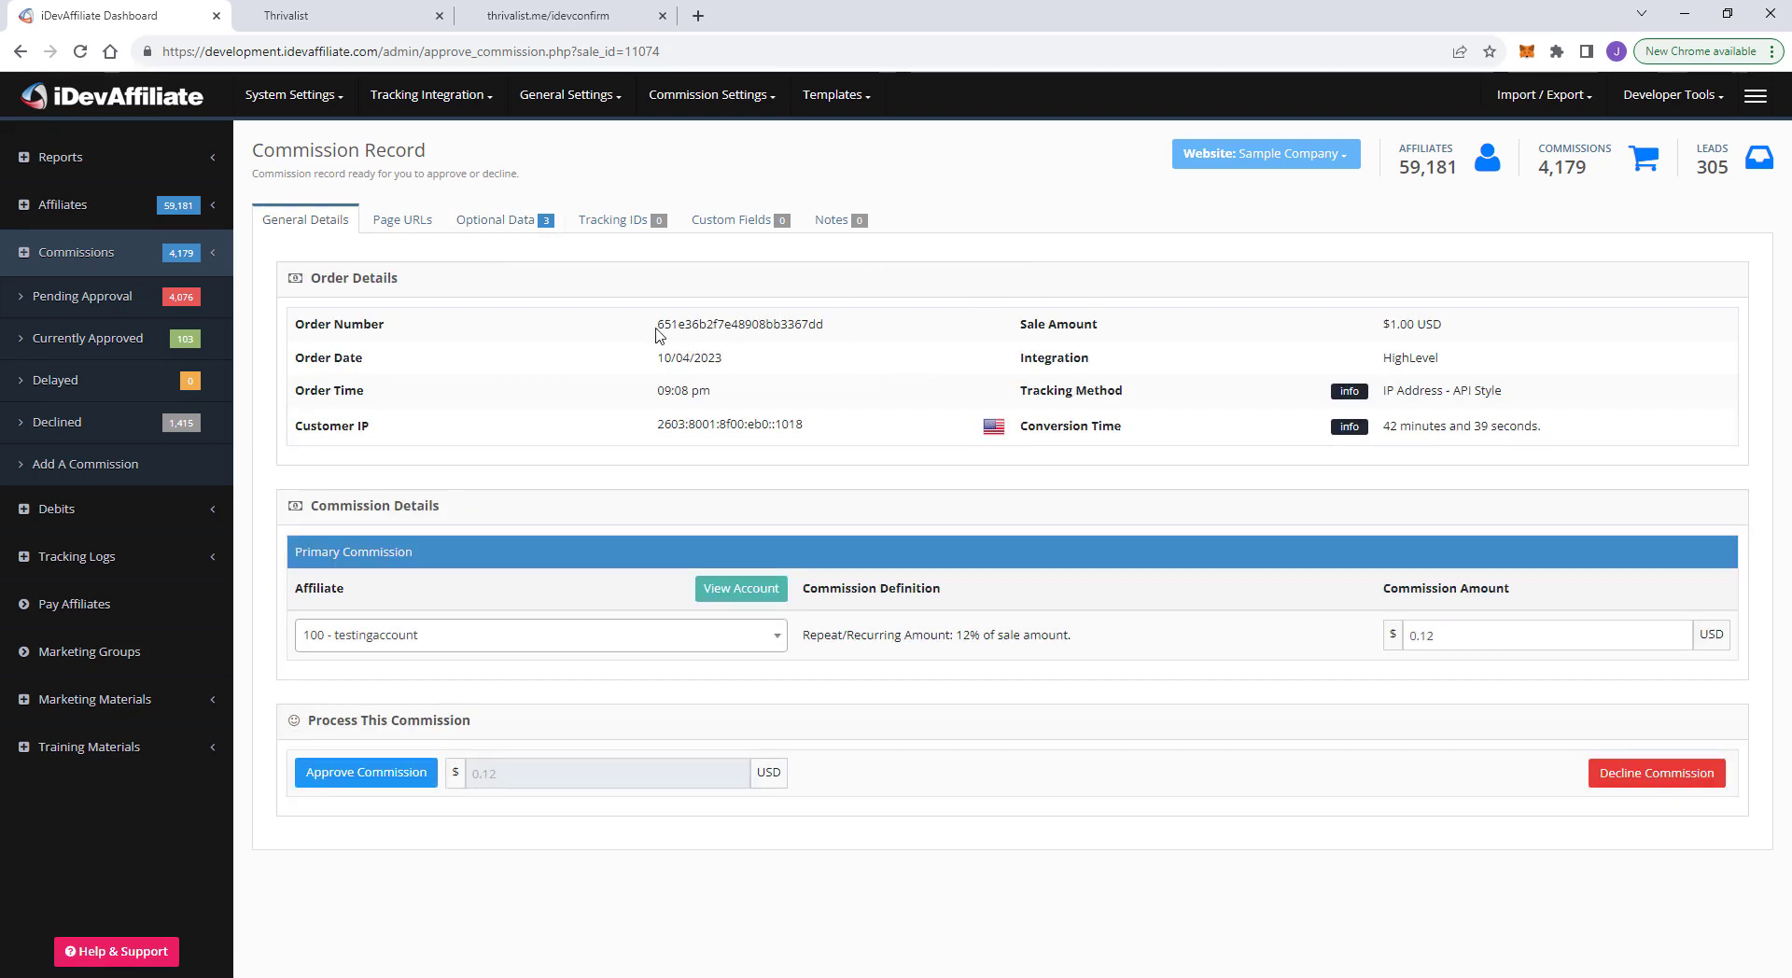
pyautogui.moveTo(655, 324); pyautogui.dragTo(852, 333)
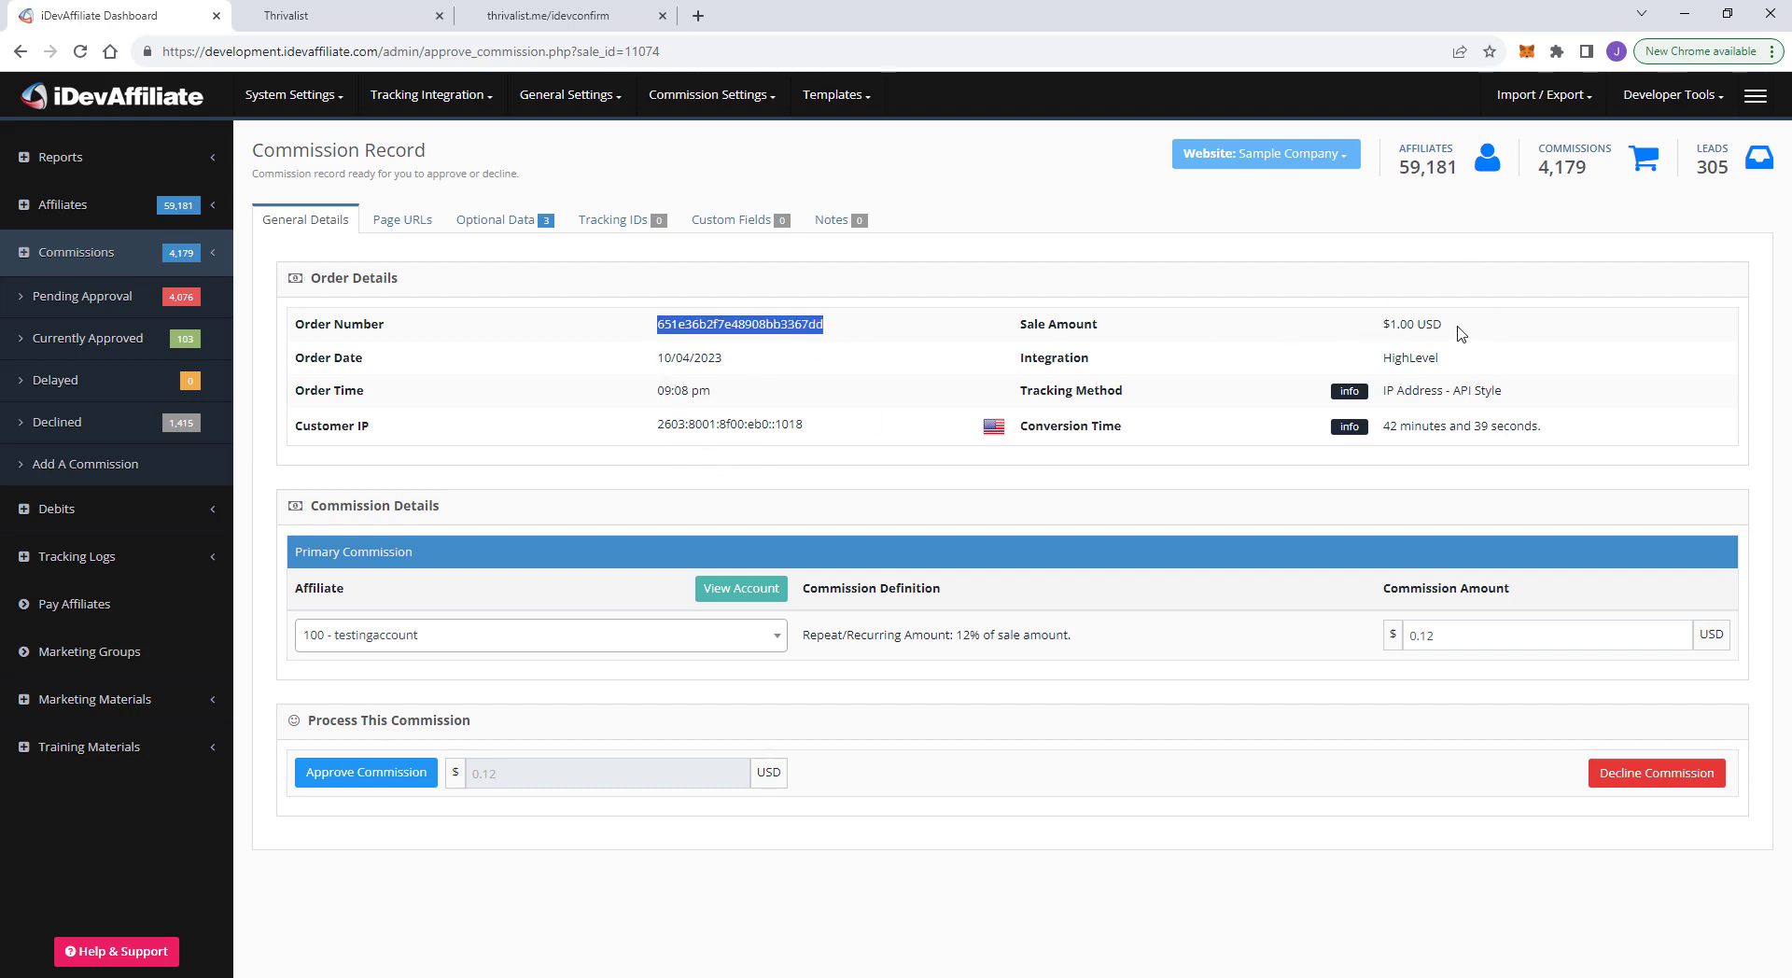
pyautogui.click(556, 11)
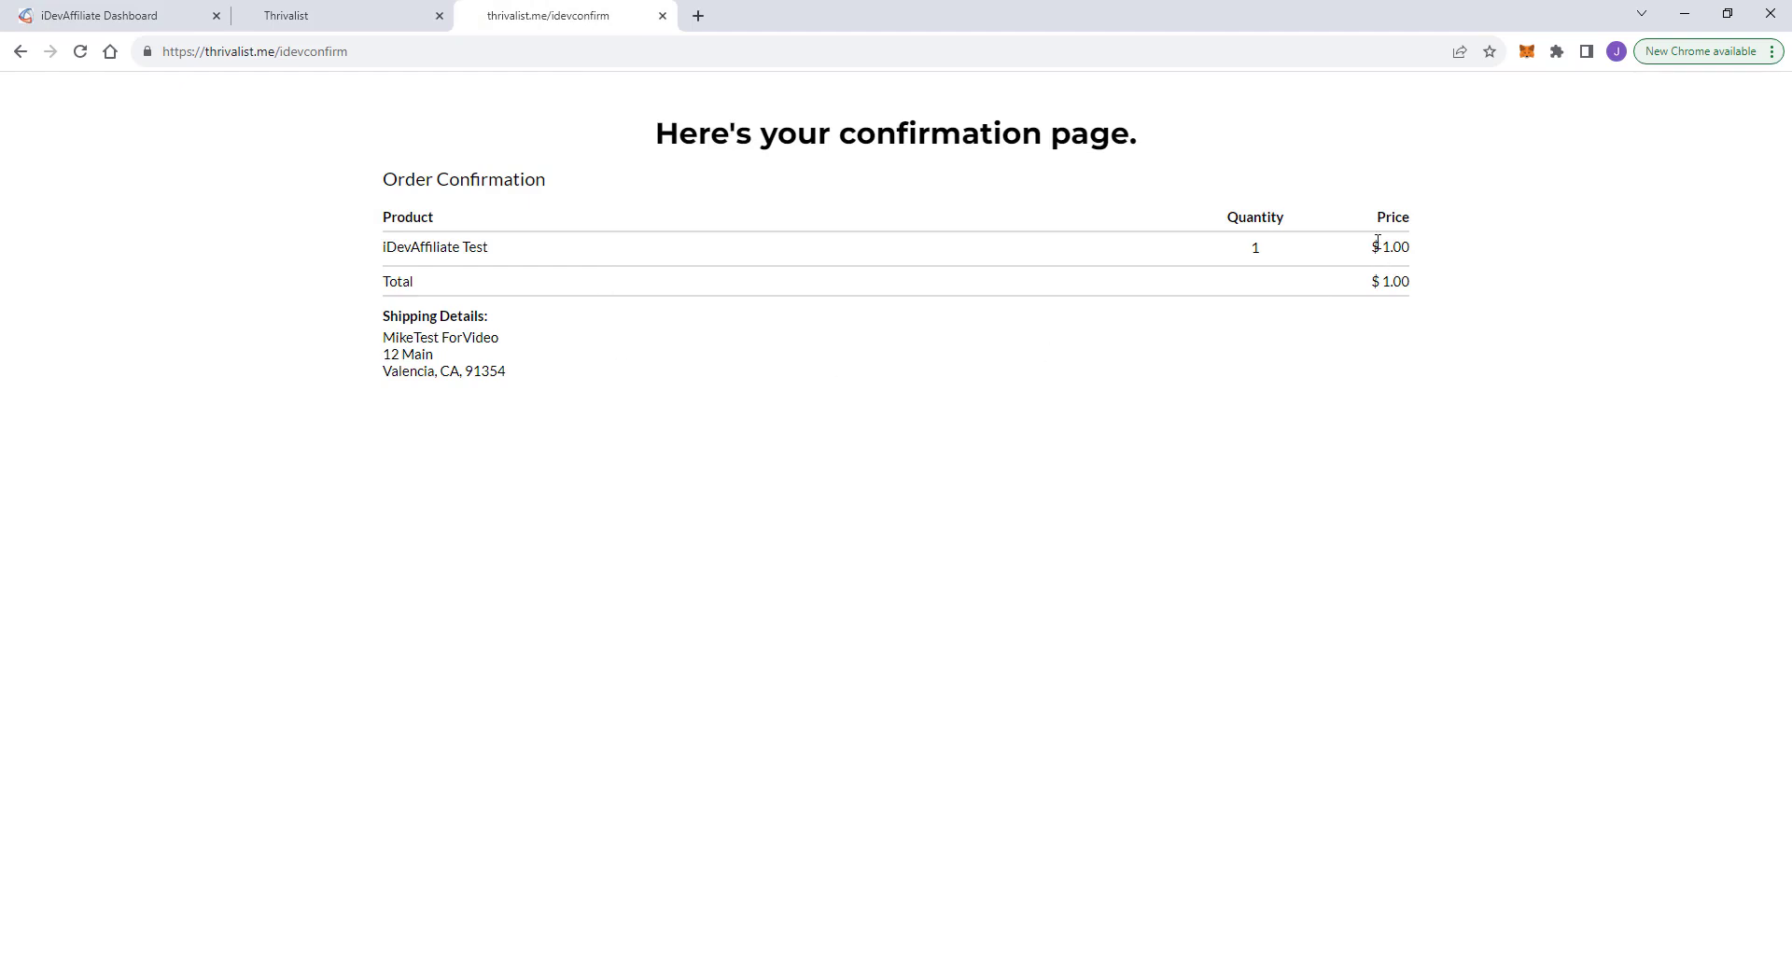
pyautogui.click(191, 11)
pyautogui.moveTo(1363, 326); pyautogui.dragTo(1445, 326)
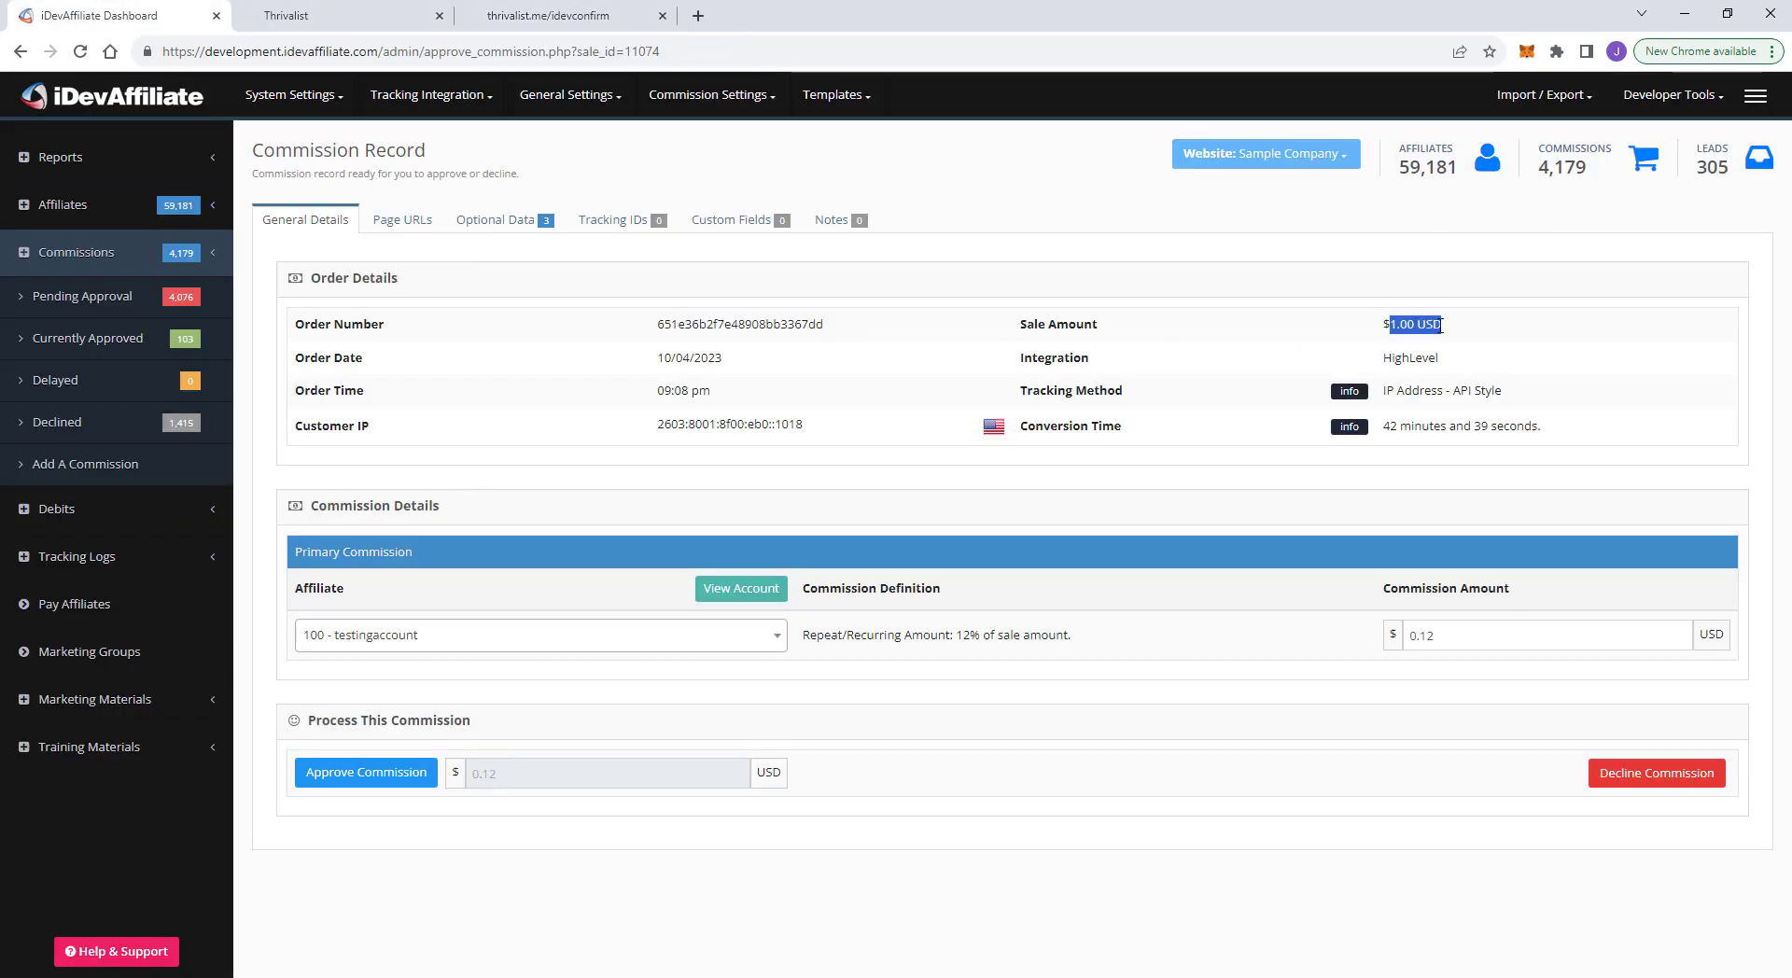
pyautogui.click(1476, 360)
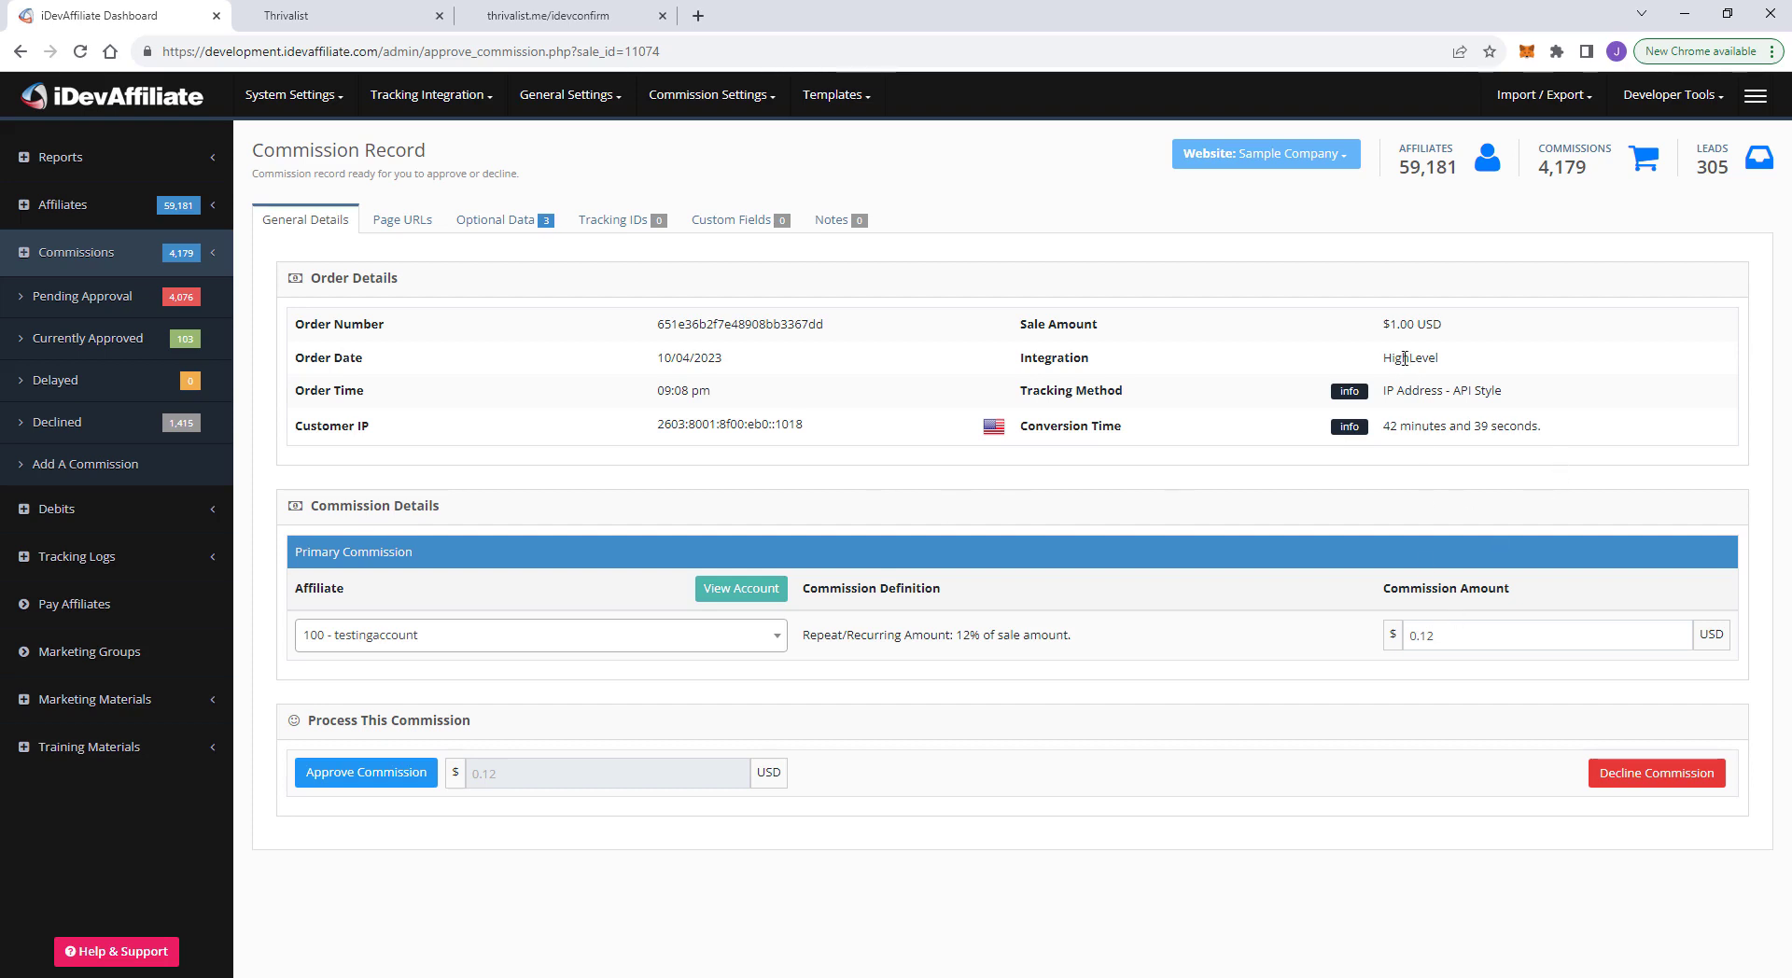
pyautogui.moveTo(1385, 324); pyautogui.dragTo(1446, 325)
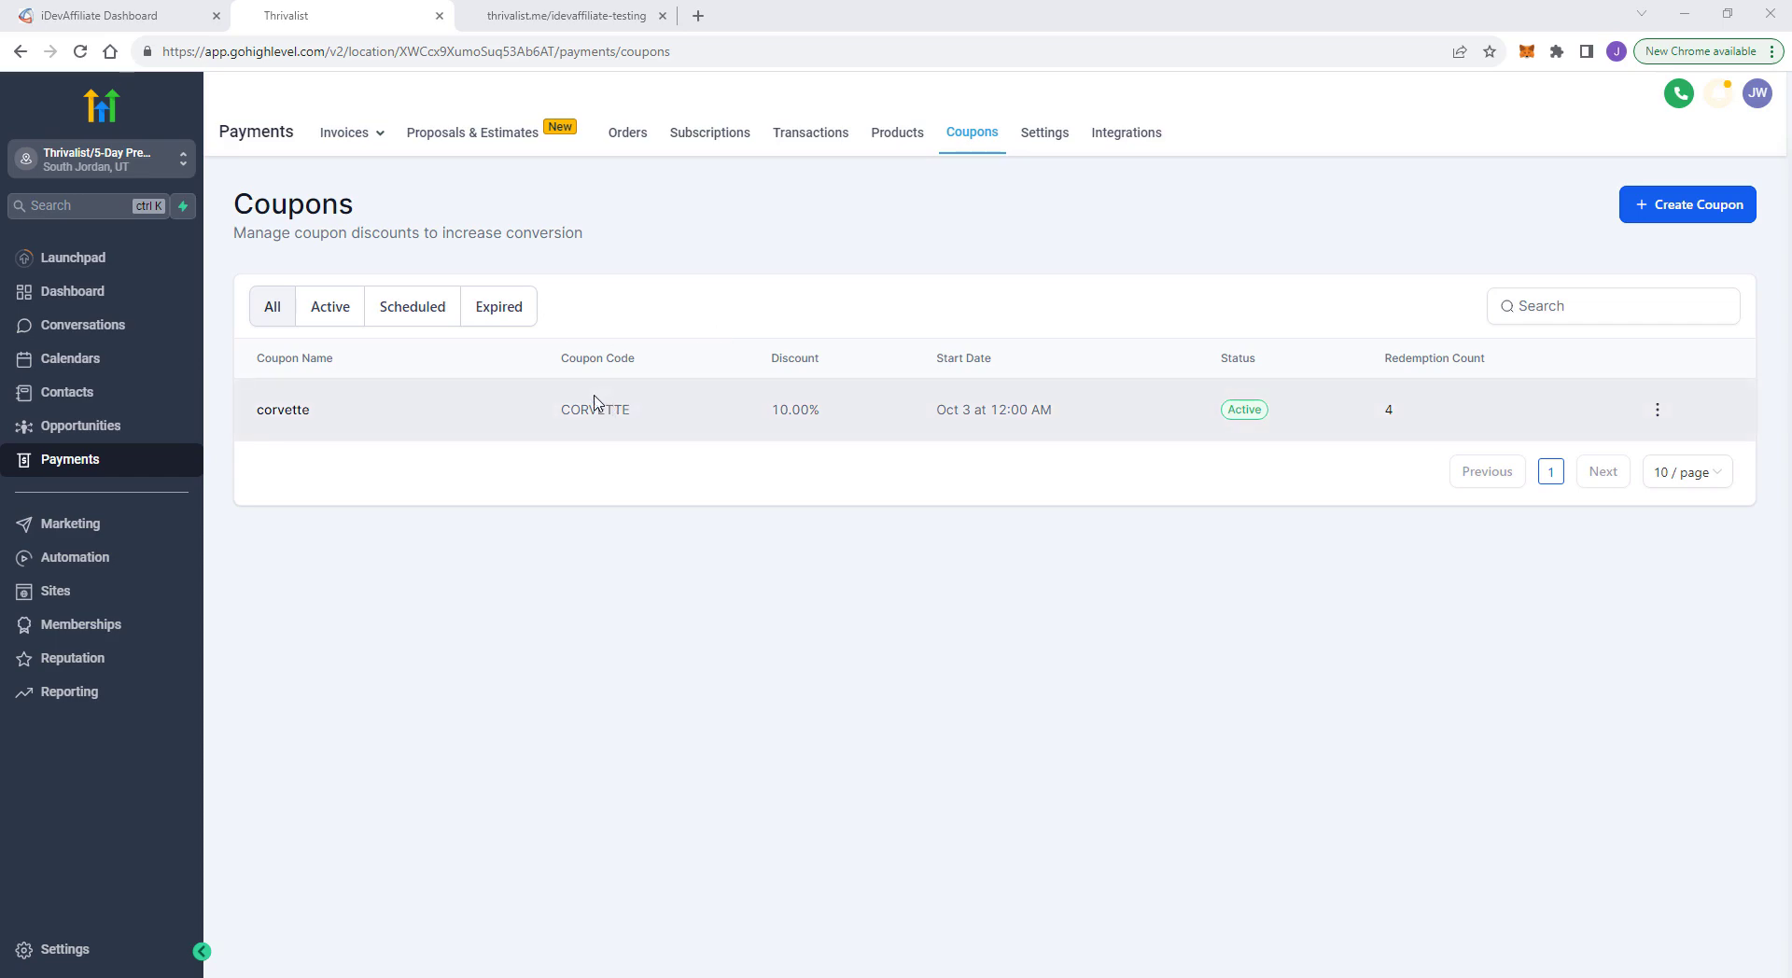
# Step: Start a new coupon code 'corvet' under Coupon Code Commissioning
pyautogui.click(90, 19)
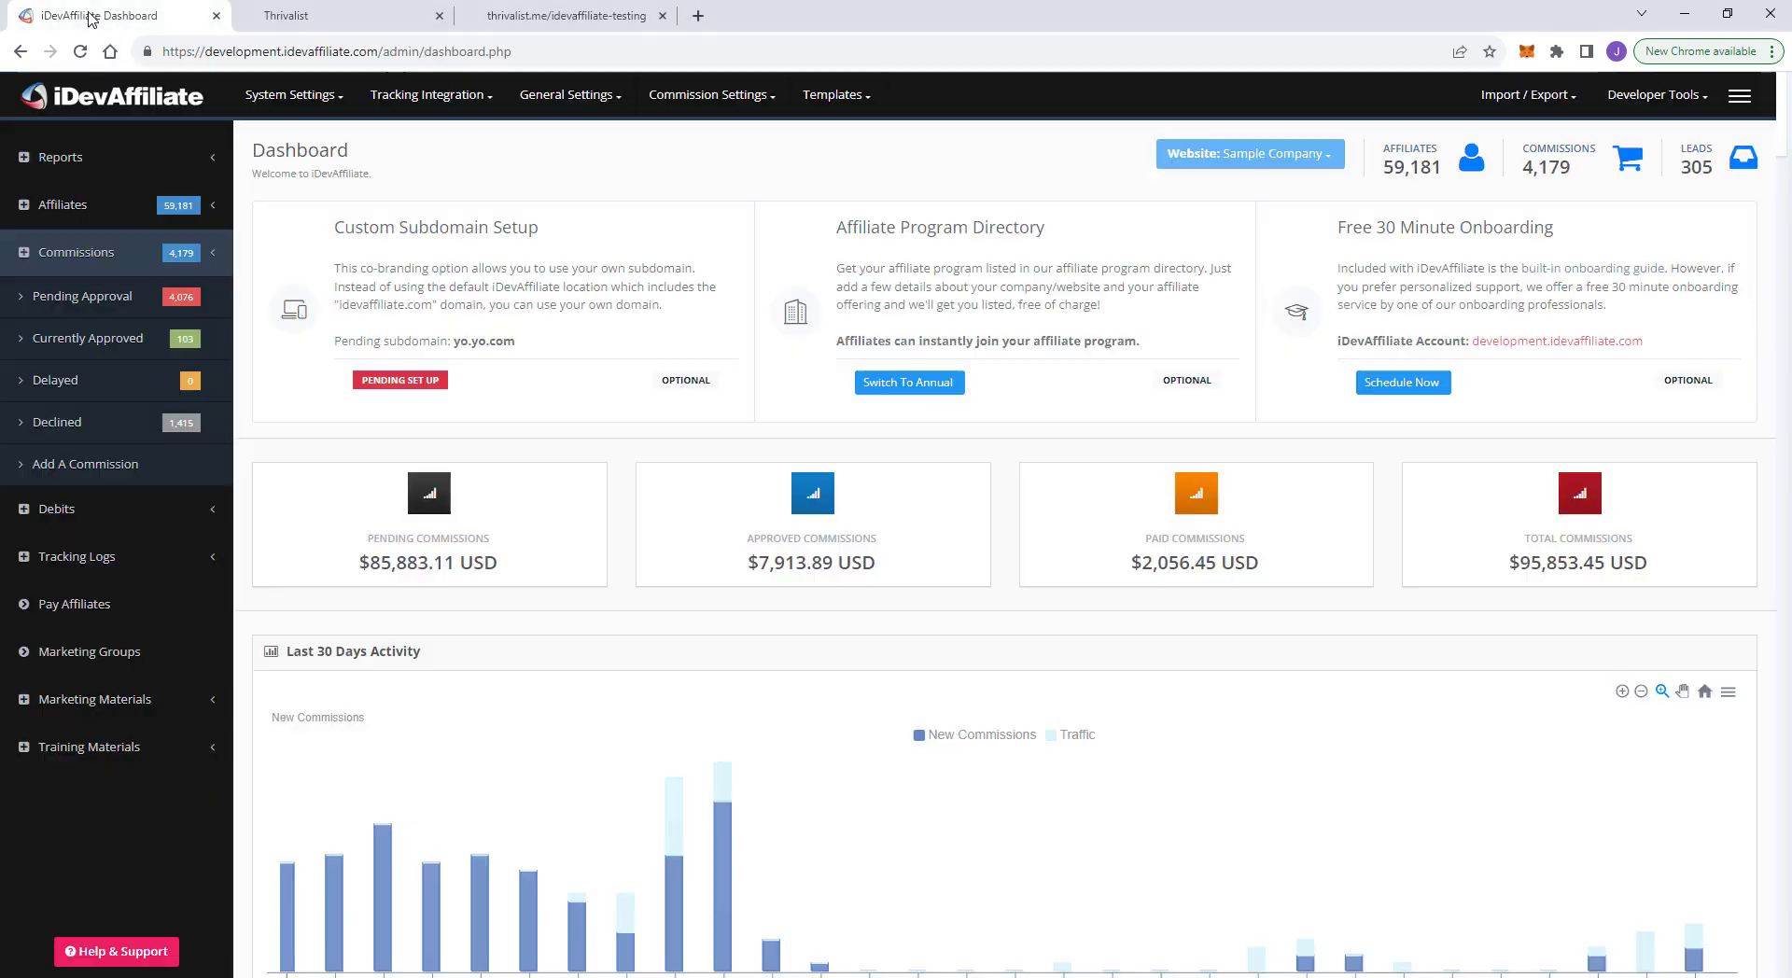
pyautogui.click(716, 97)
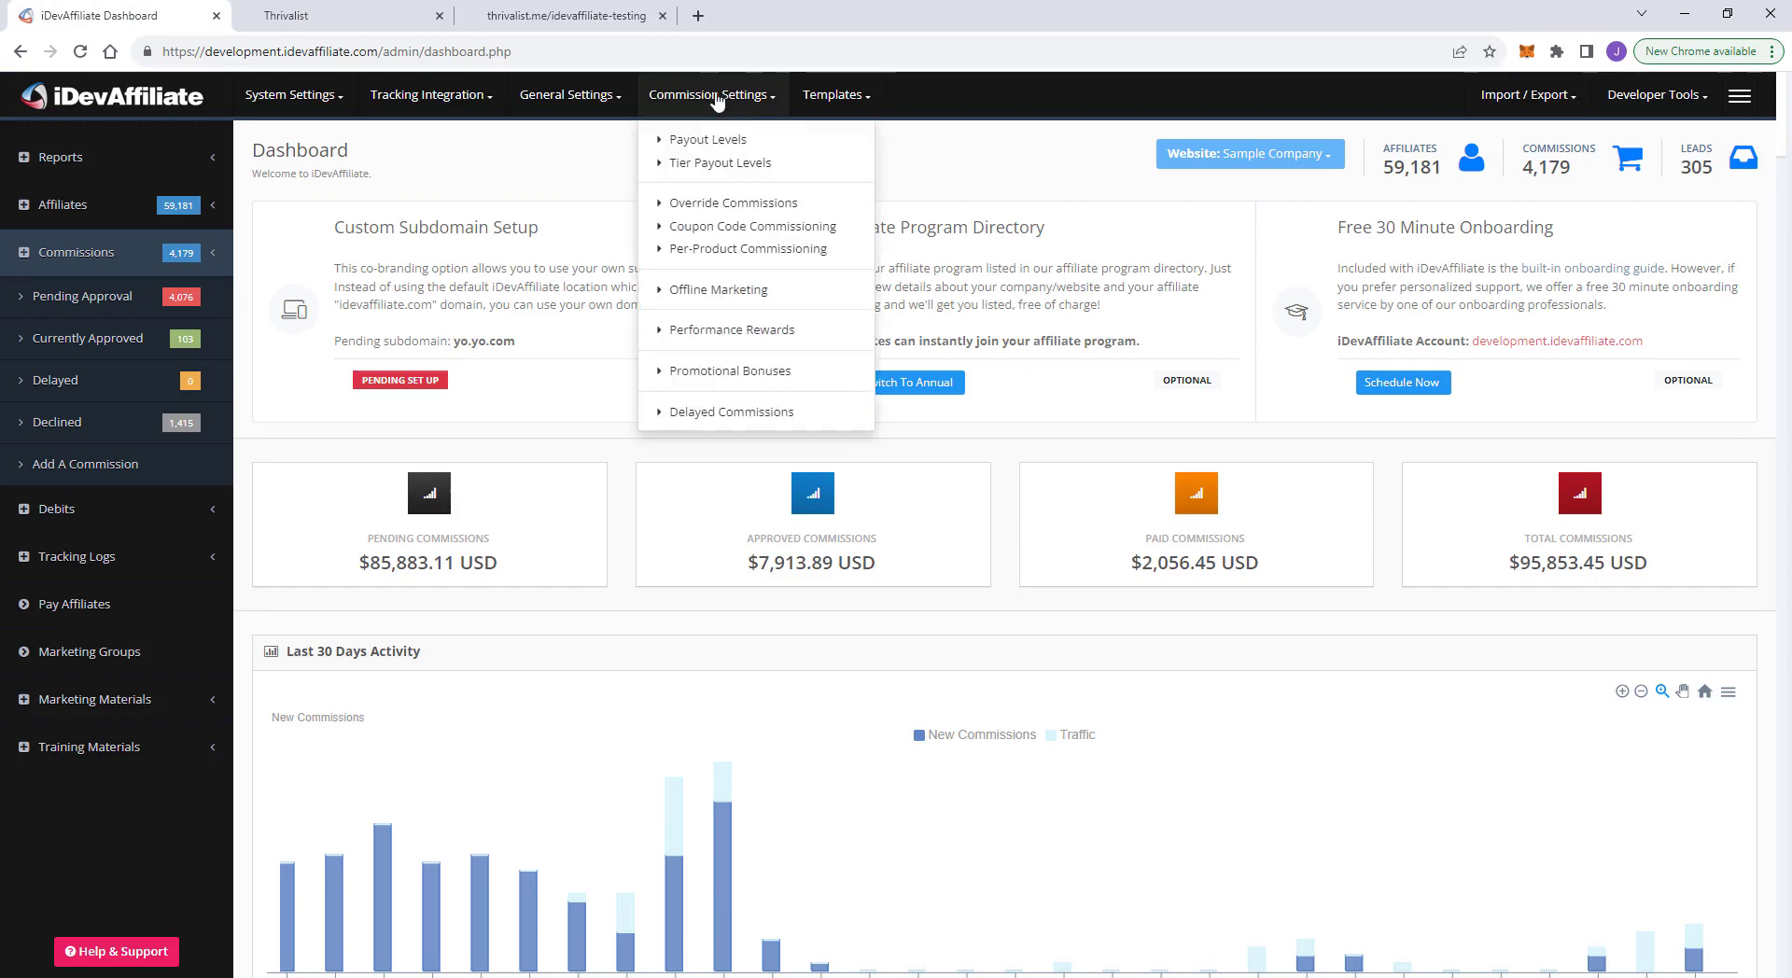
pyautogui.click(713, 226)
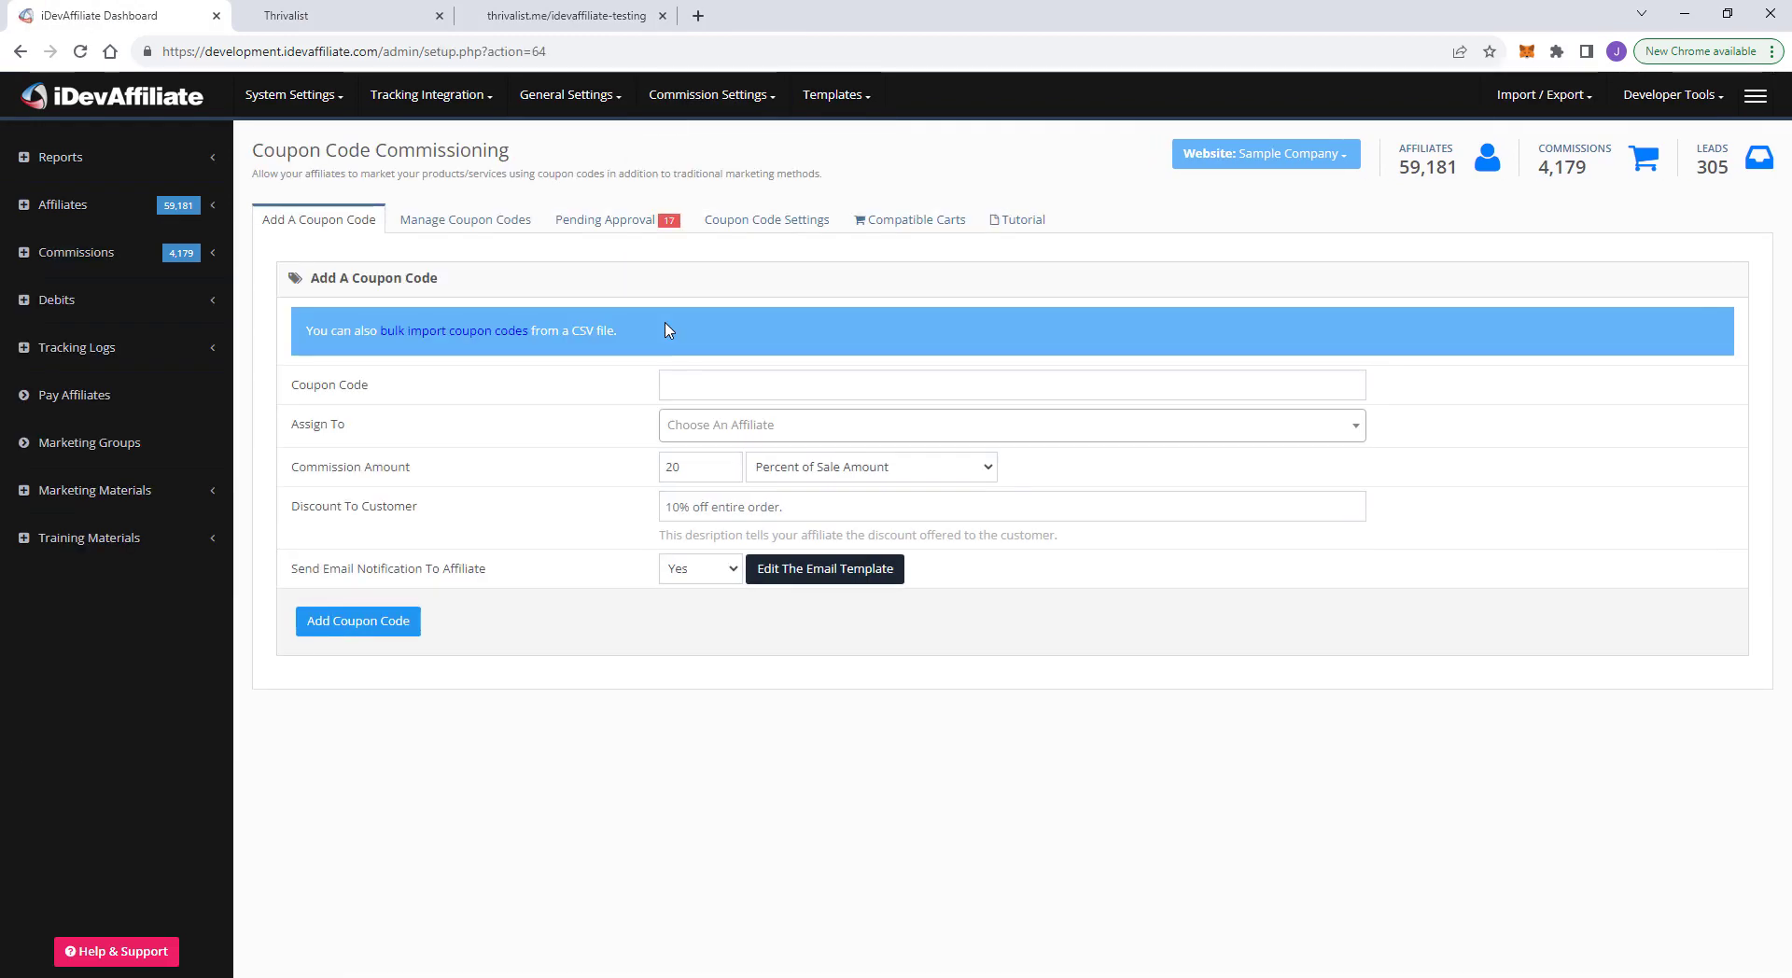
pyautogui.click(698, 386)
pyautogui.write('corvette')
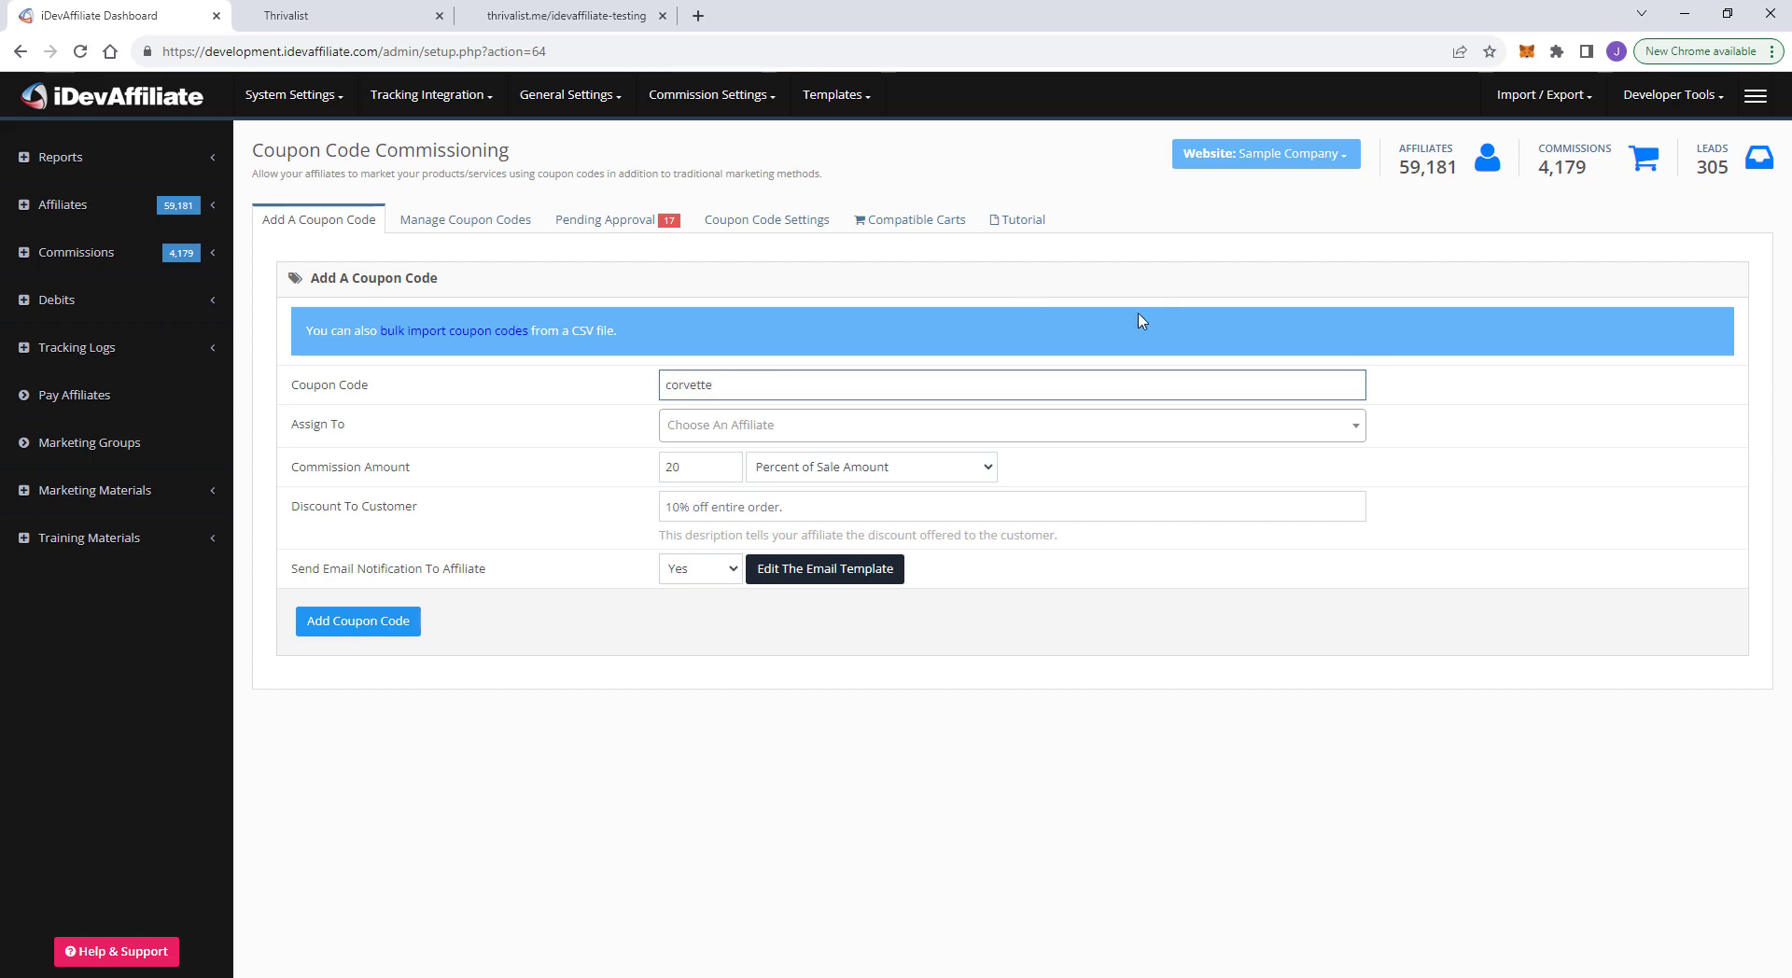
# Step: Assign the corvette coupon to an affiliate and note its 20% commission amount
pyautogui.click(1017, 422)
pyautogui.scroll(-5, 947, 579)
pyautogui.scroll(-6, 933, 588)
pyautogui.click(780, 601)
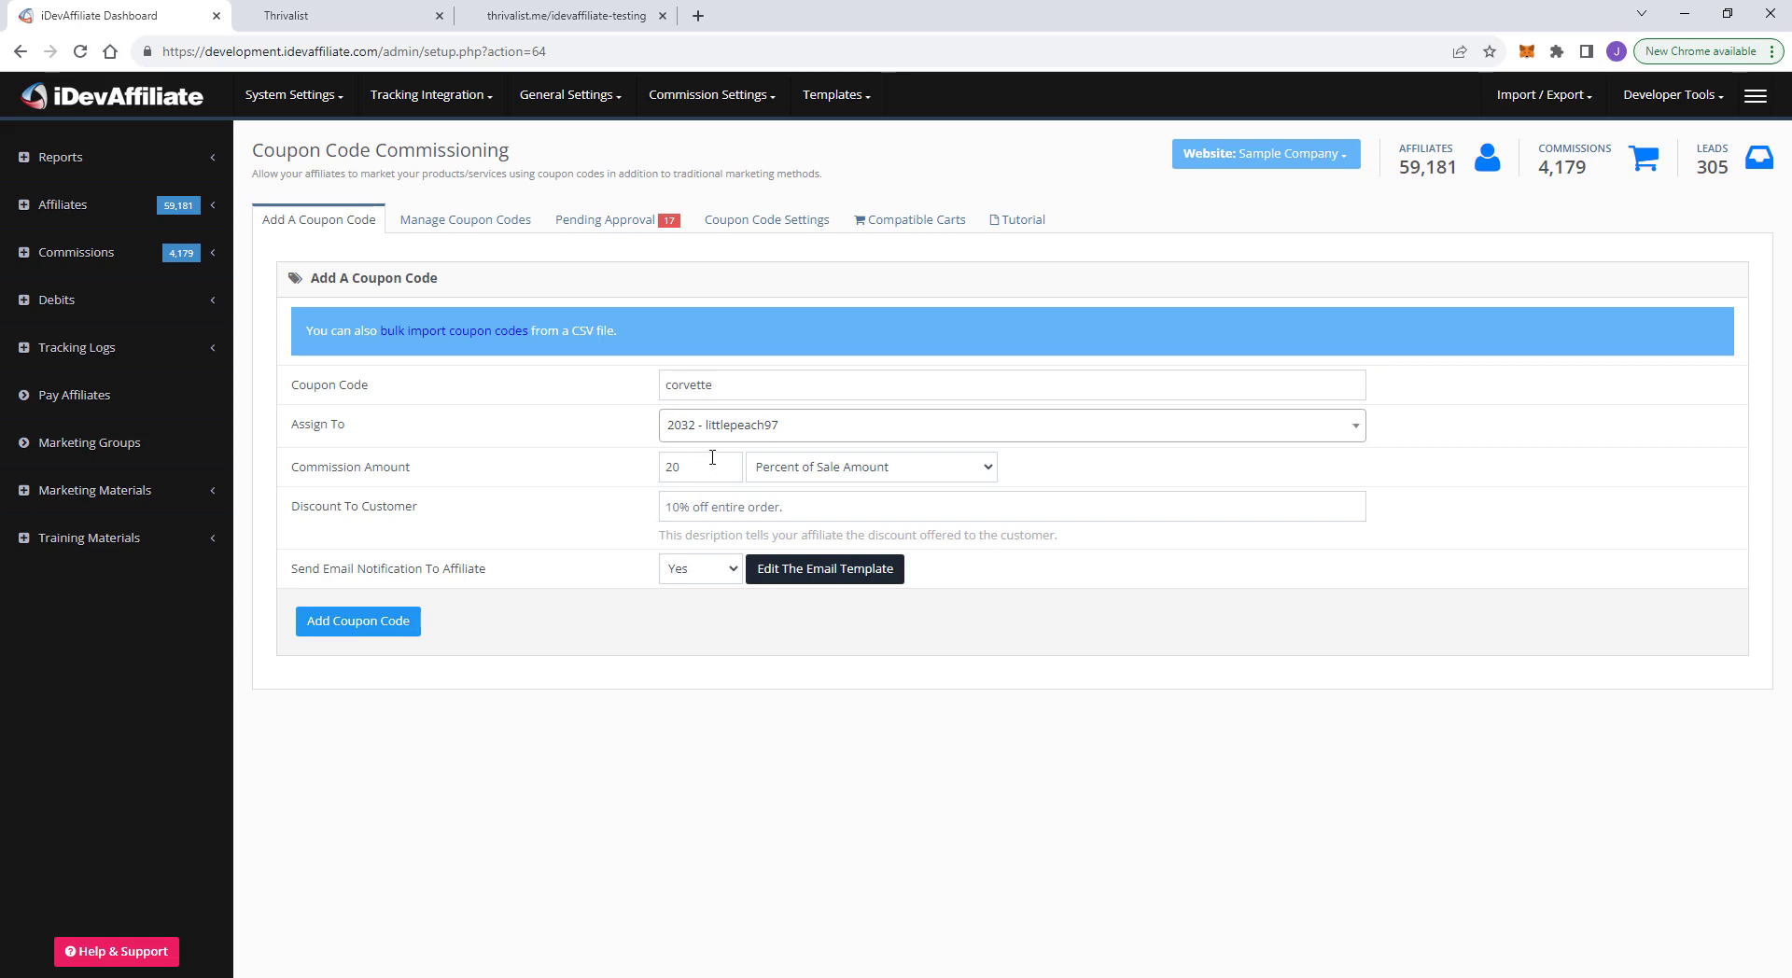
pyautogui.moveTo(691, 471); pyautogui.dragTo(587, 457)
# Step: Search the coupon code list for 'corvette', highlight the matching coupon, then return to the dashboard
pyautogui.click(454, 221)
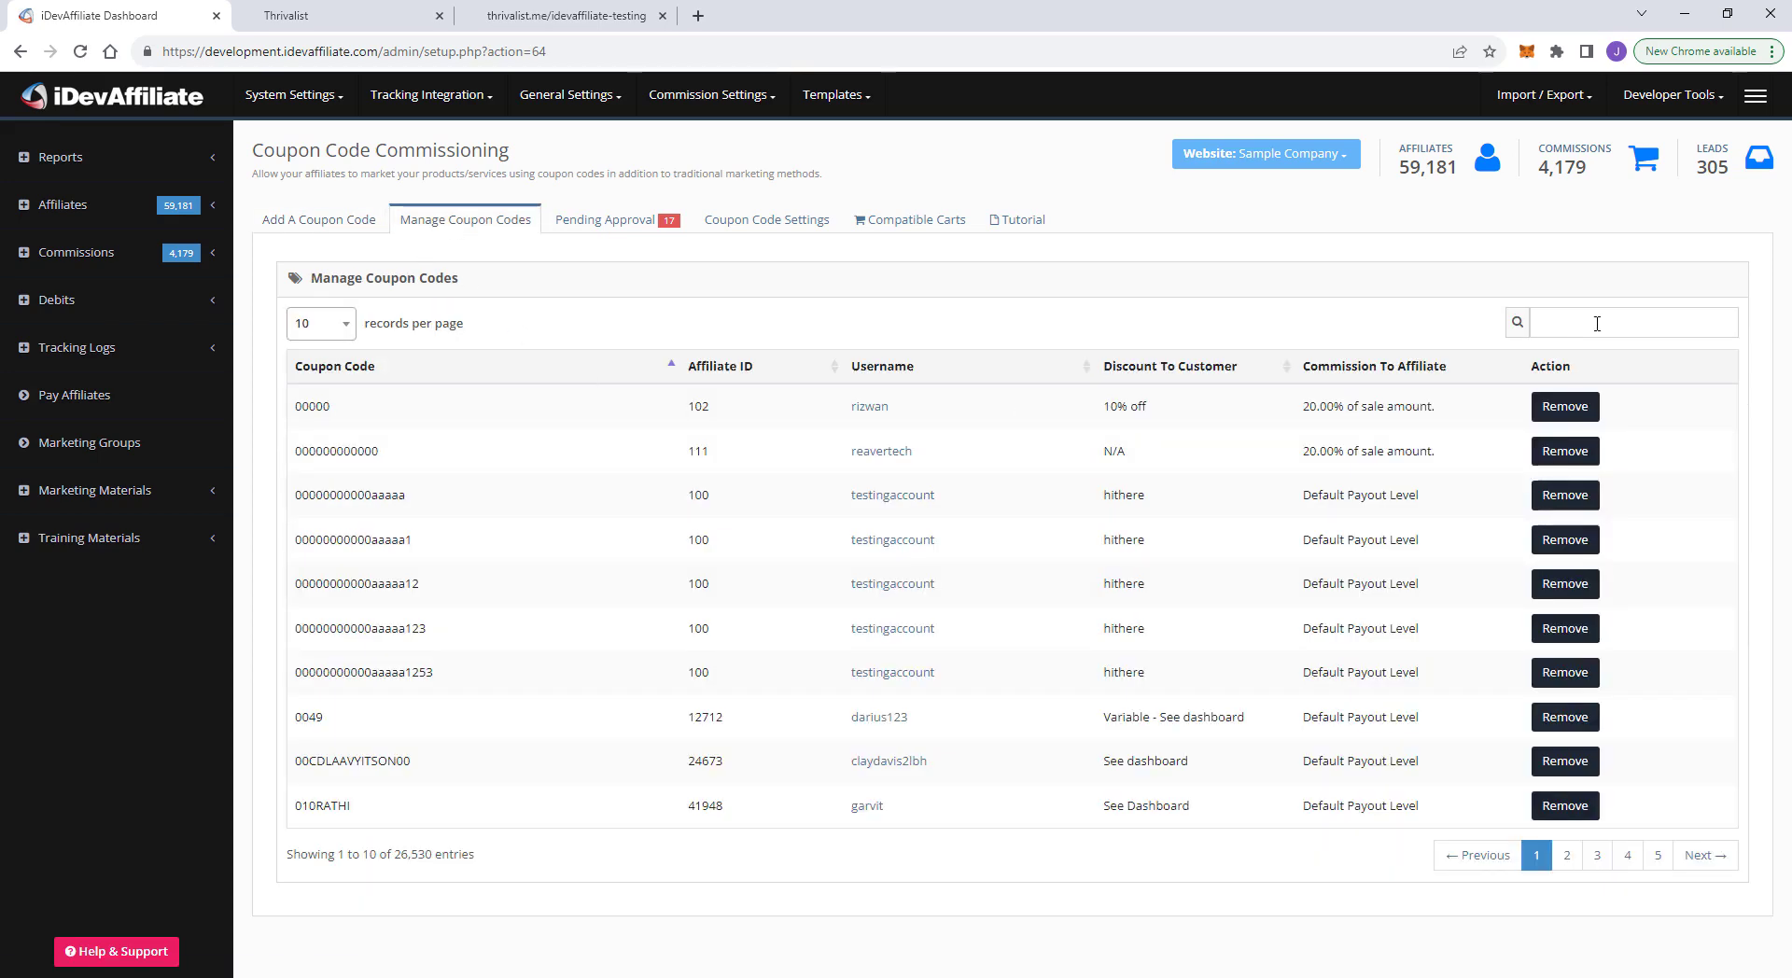
pyautogui.click(1512, 329)
pyautogui.write('corvette')
pyautogui.doubleClick(1553, 321)
pyautogui.doubleClick(342, 409)
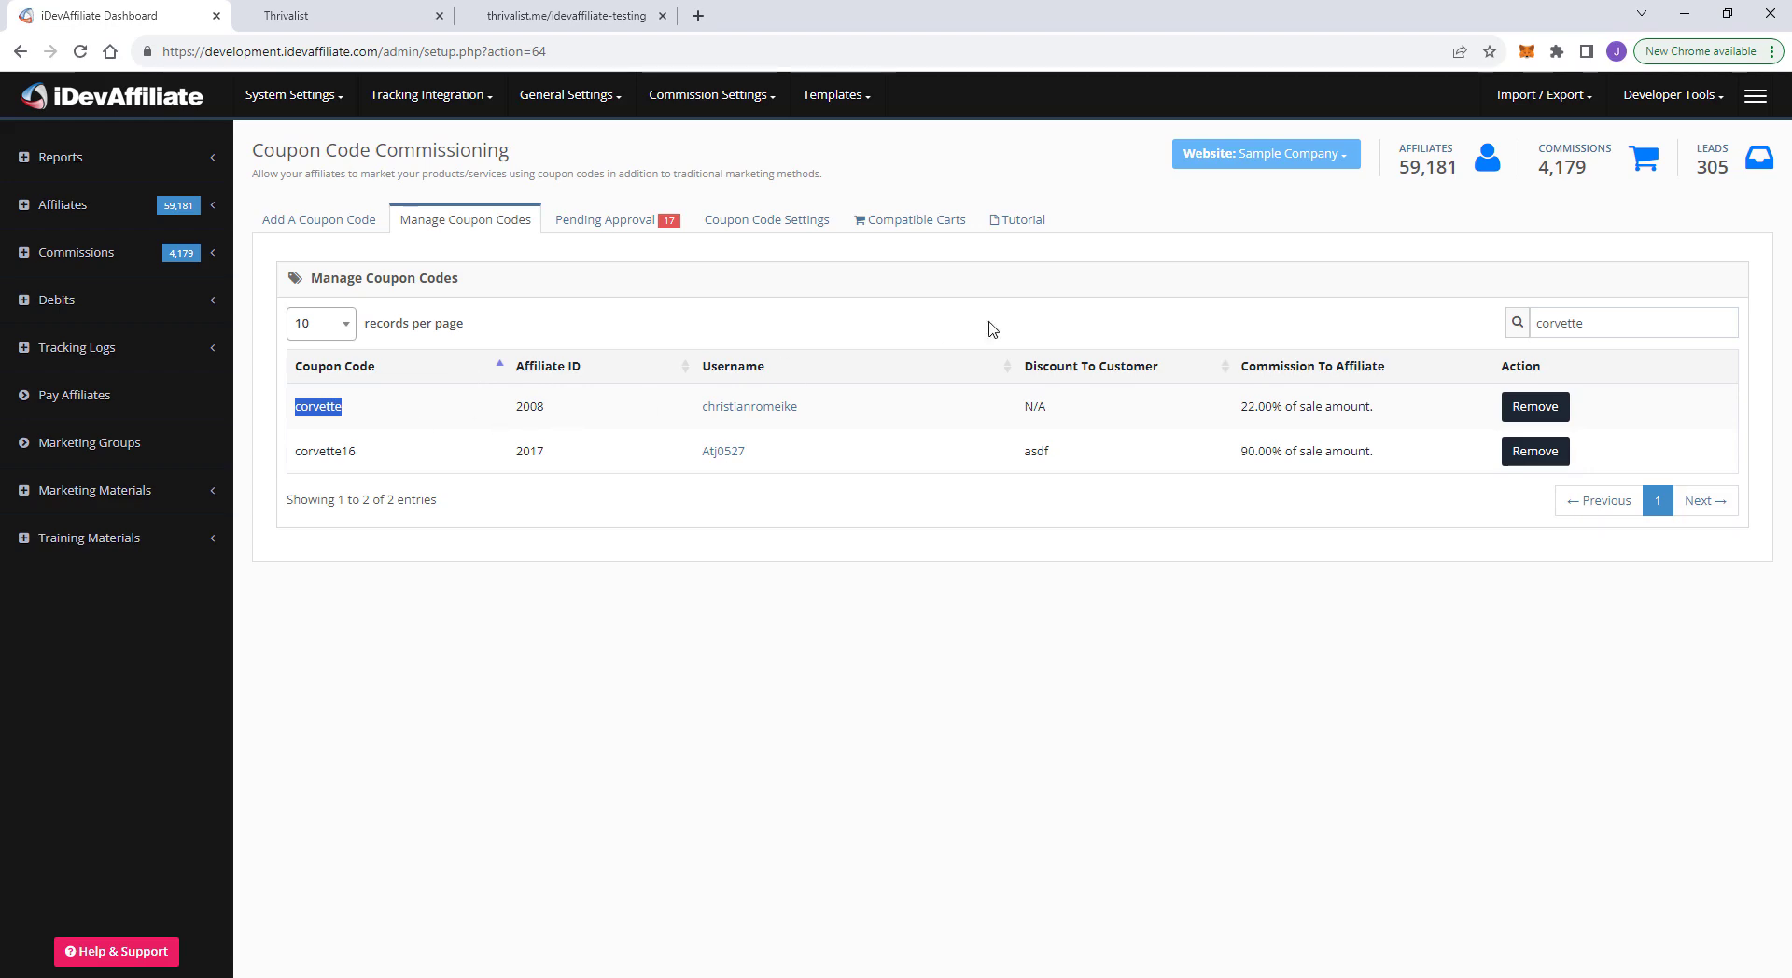
pyautogui.click(145, 98)
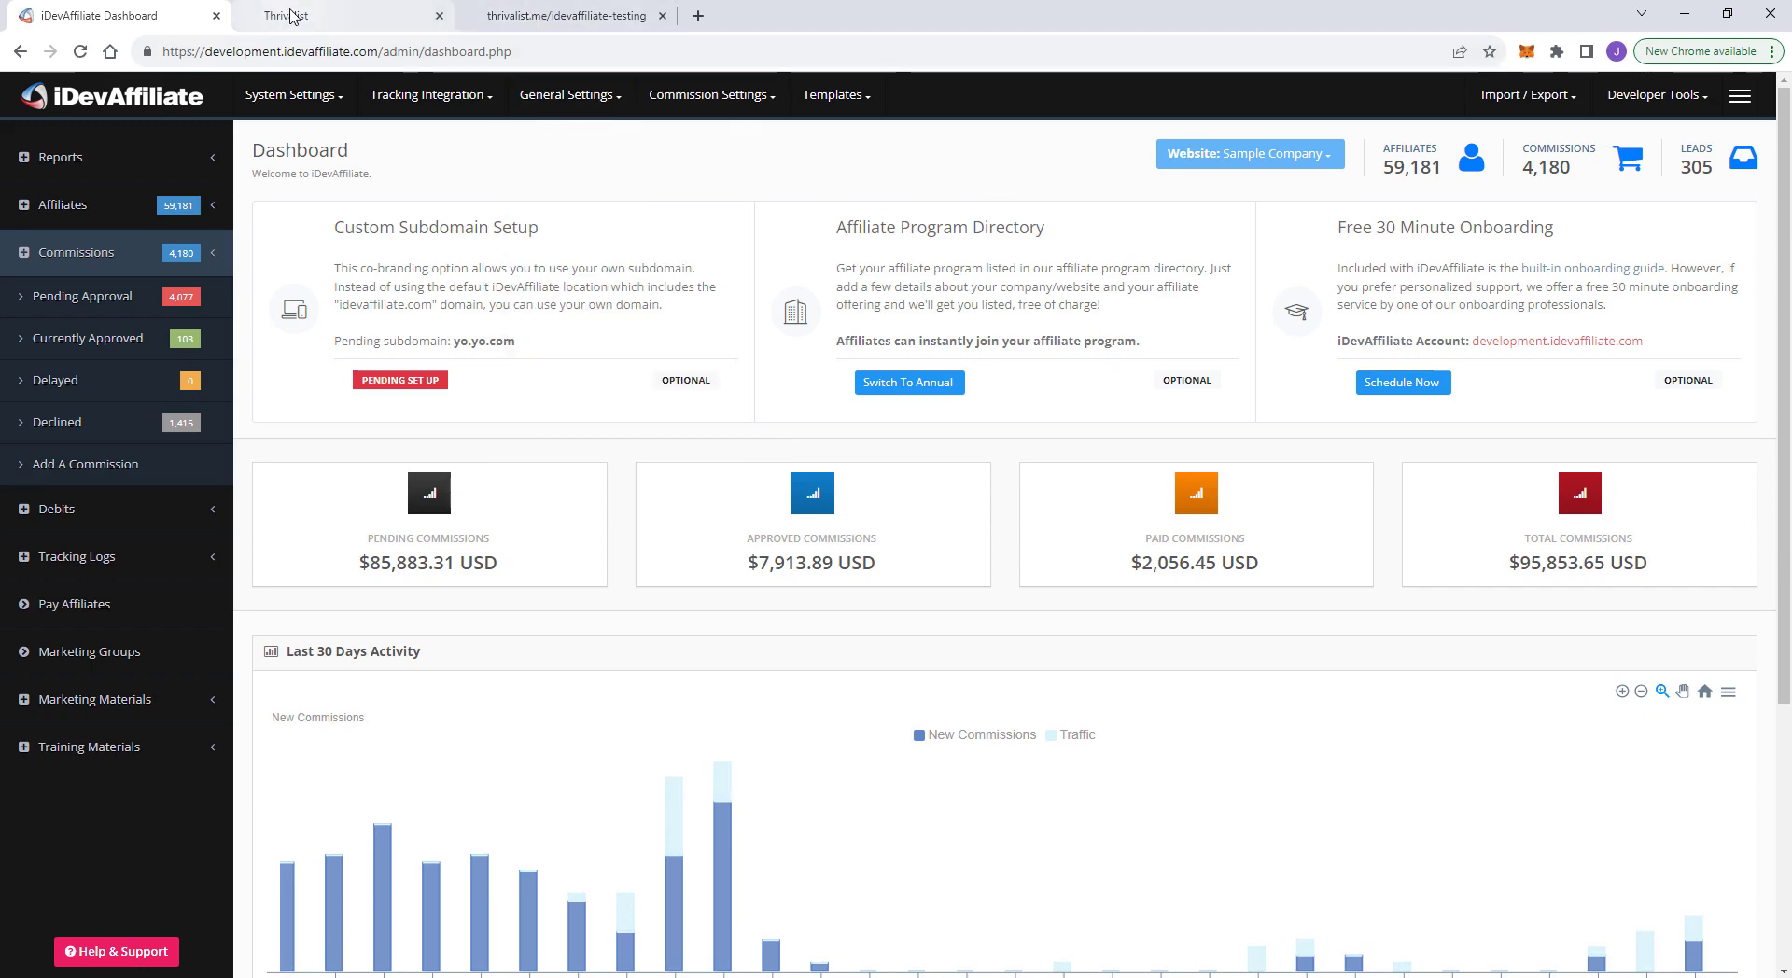
# Step: Complete the test order and confirm the CORVETTE coupon and $0.90 price on the confirmation page
pyautogui.click(542, 11)
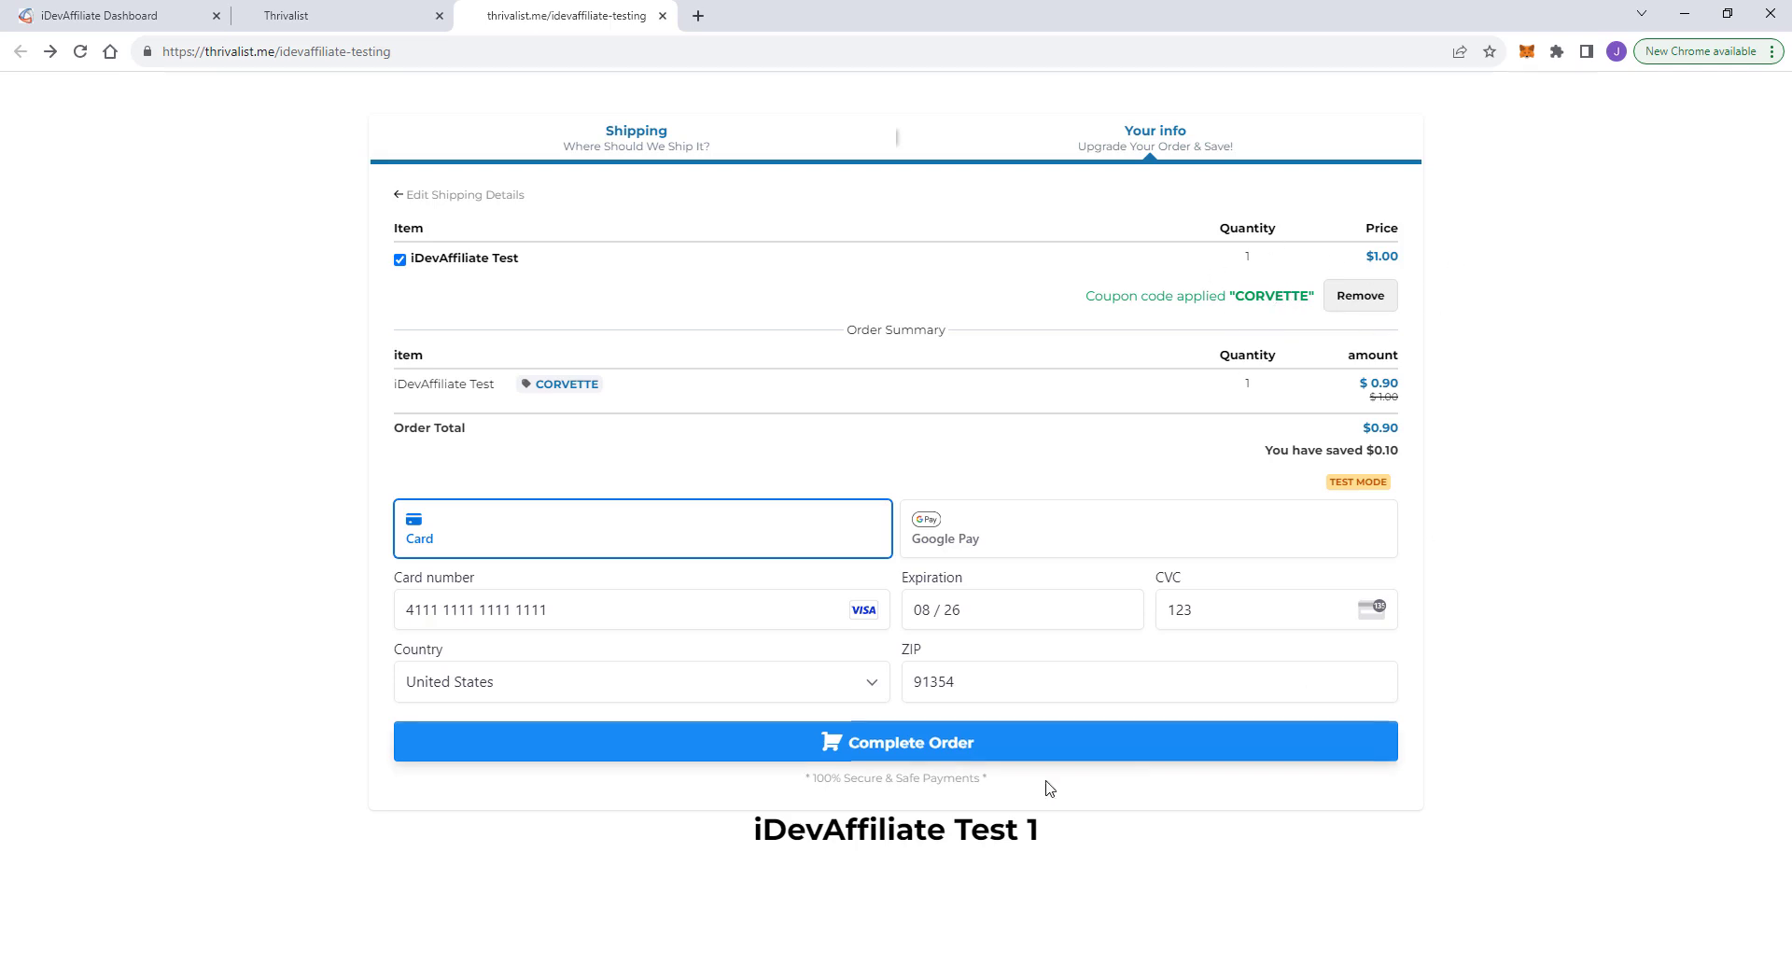
pyautogui.click(826, 744)
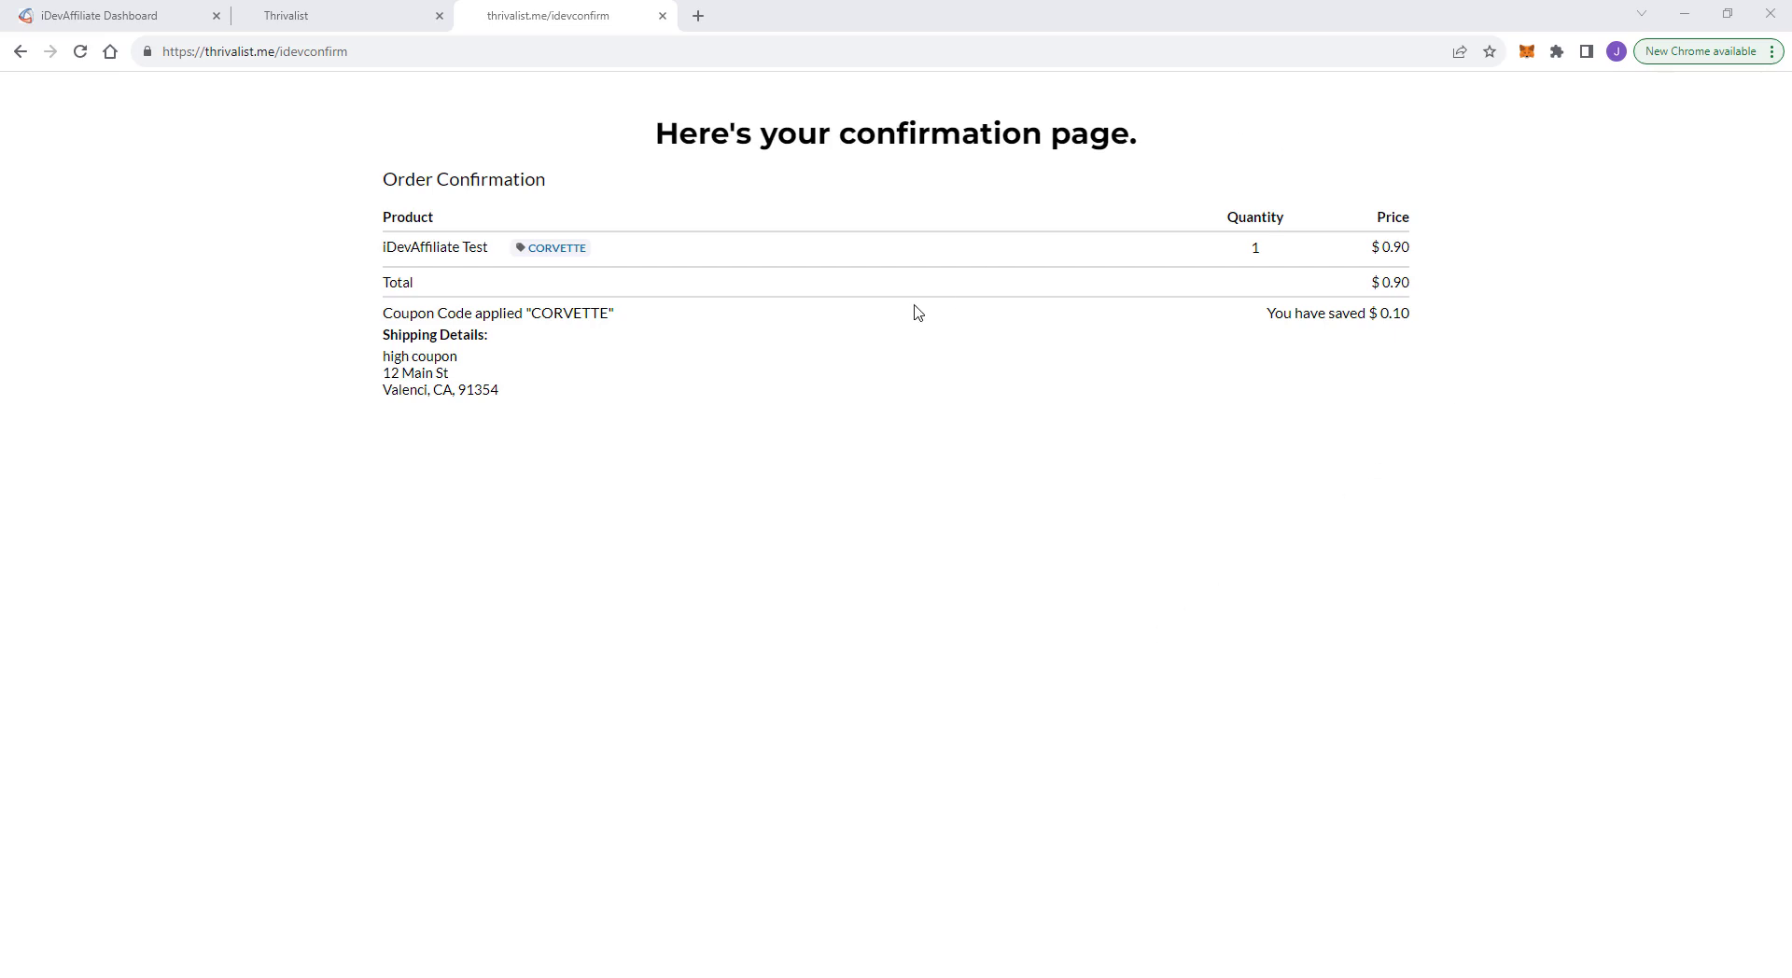
pyautogui.doubleClick(572, 313)
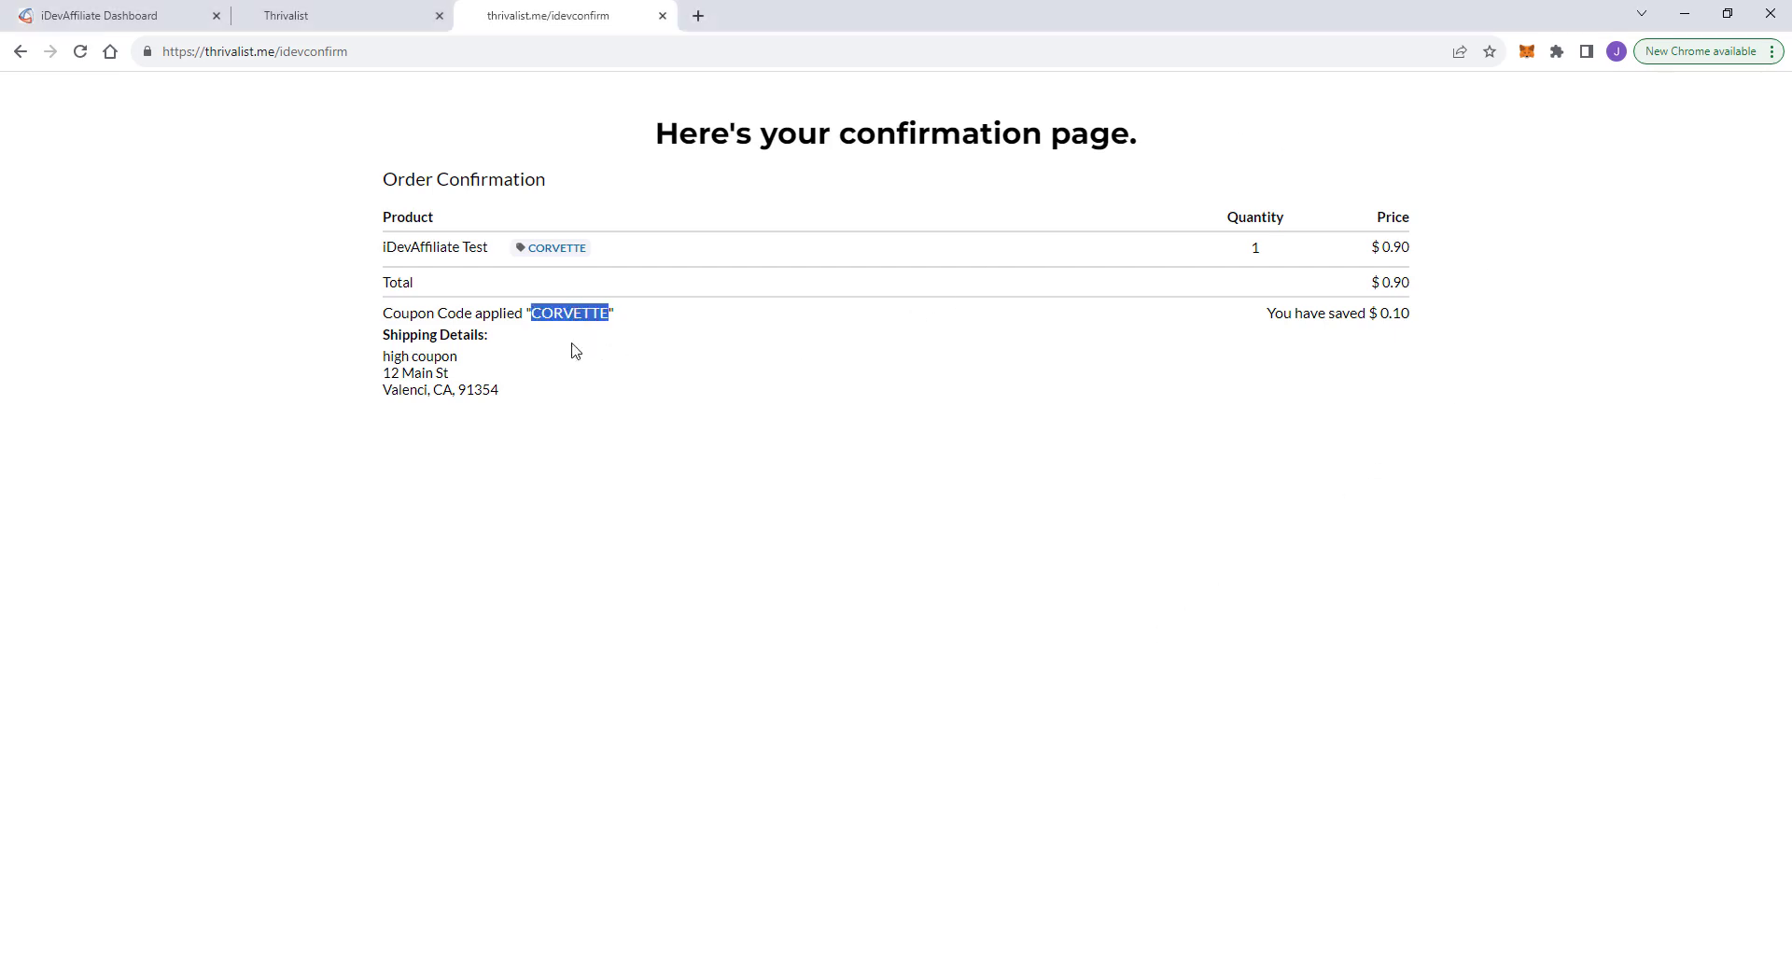
pyautogui.doubleClick(1384, 247)
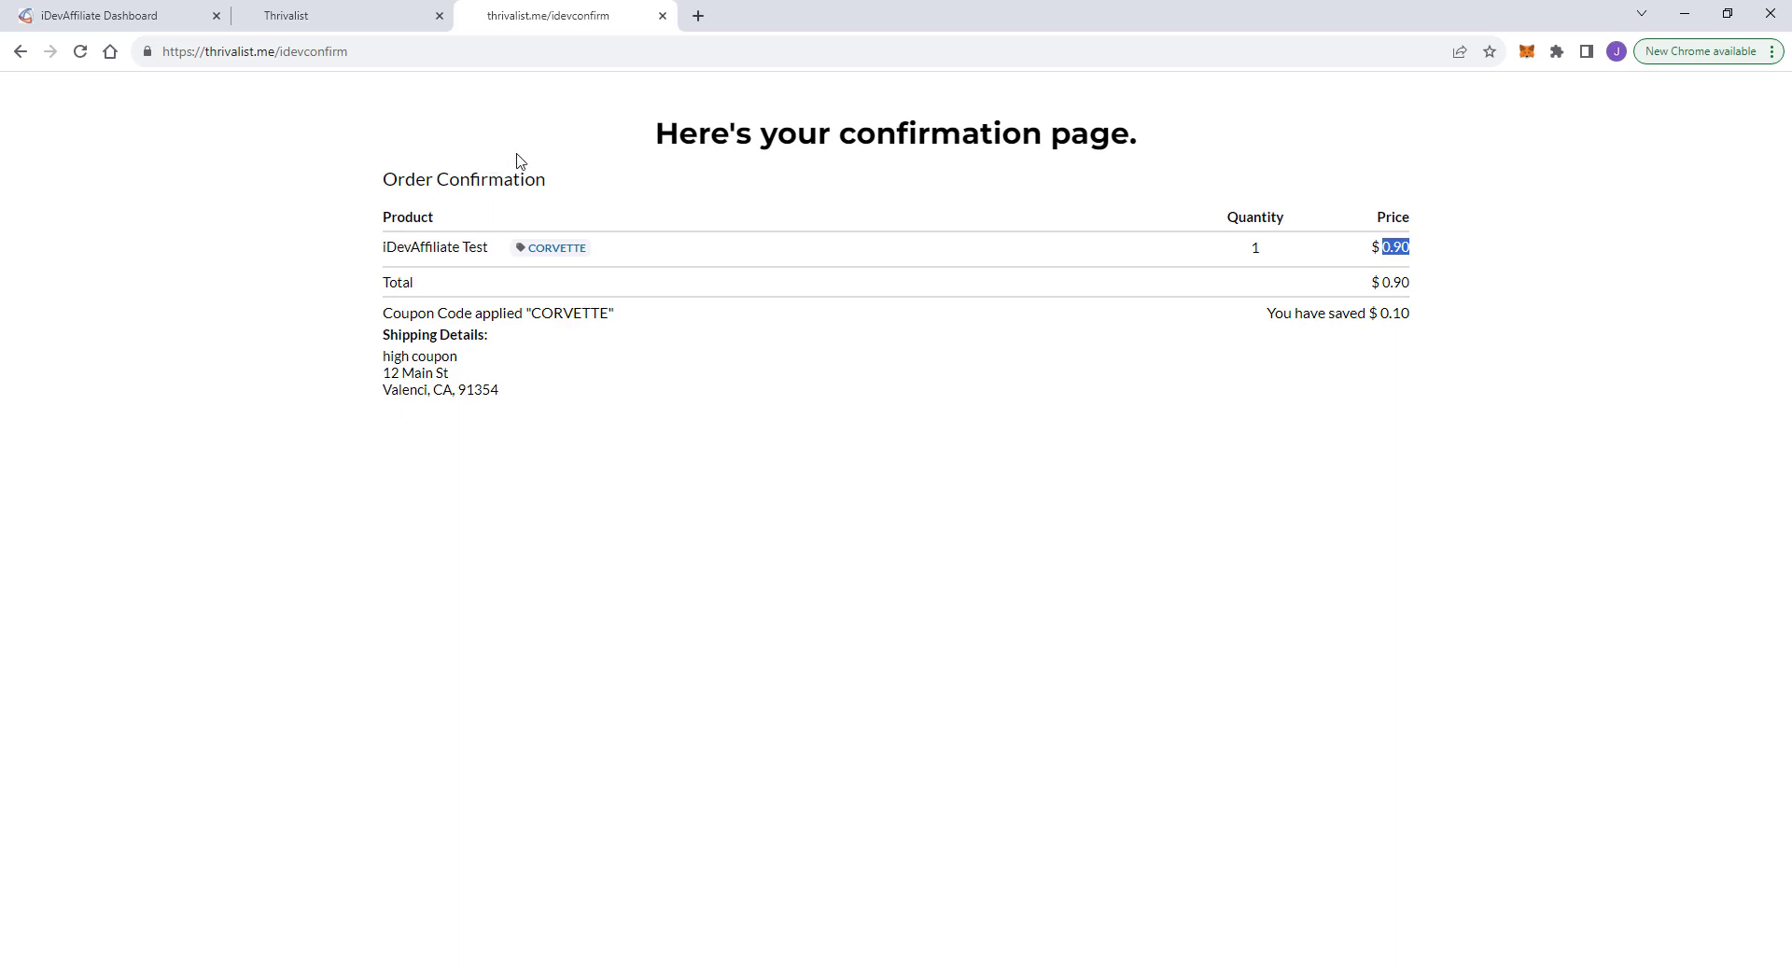
pyautogui.click(121, 23)
# Step: Review the pending-approval list, comparing the newest HighLevel commission and its affiliate ID
pyautogui.click(104, 304)
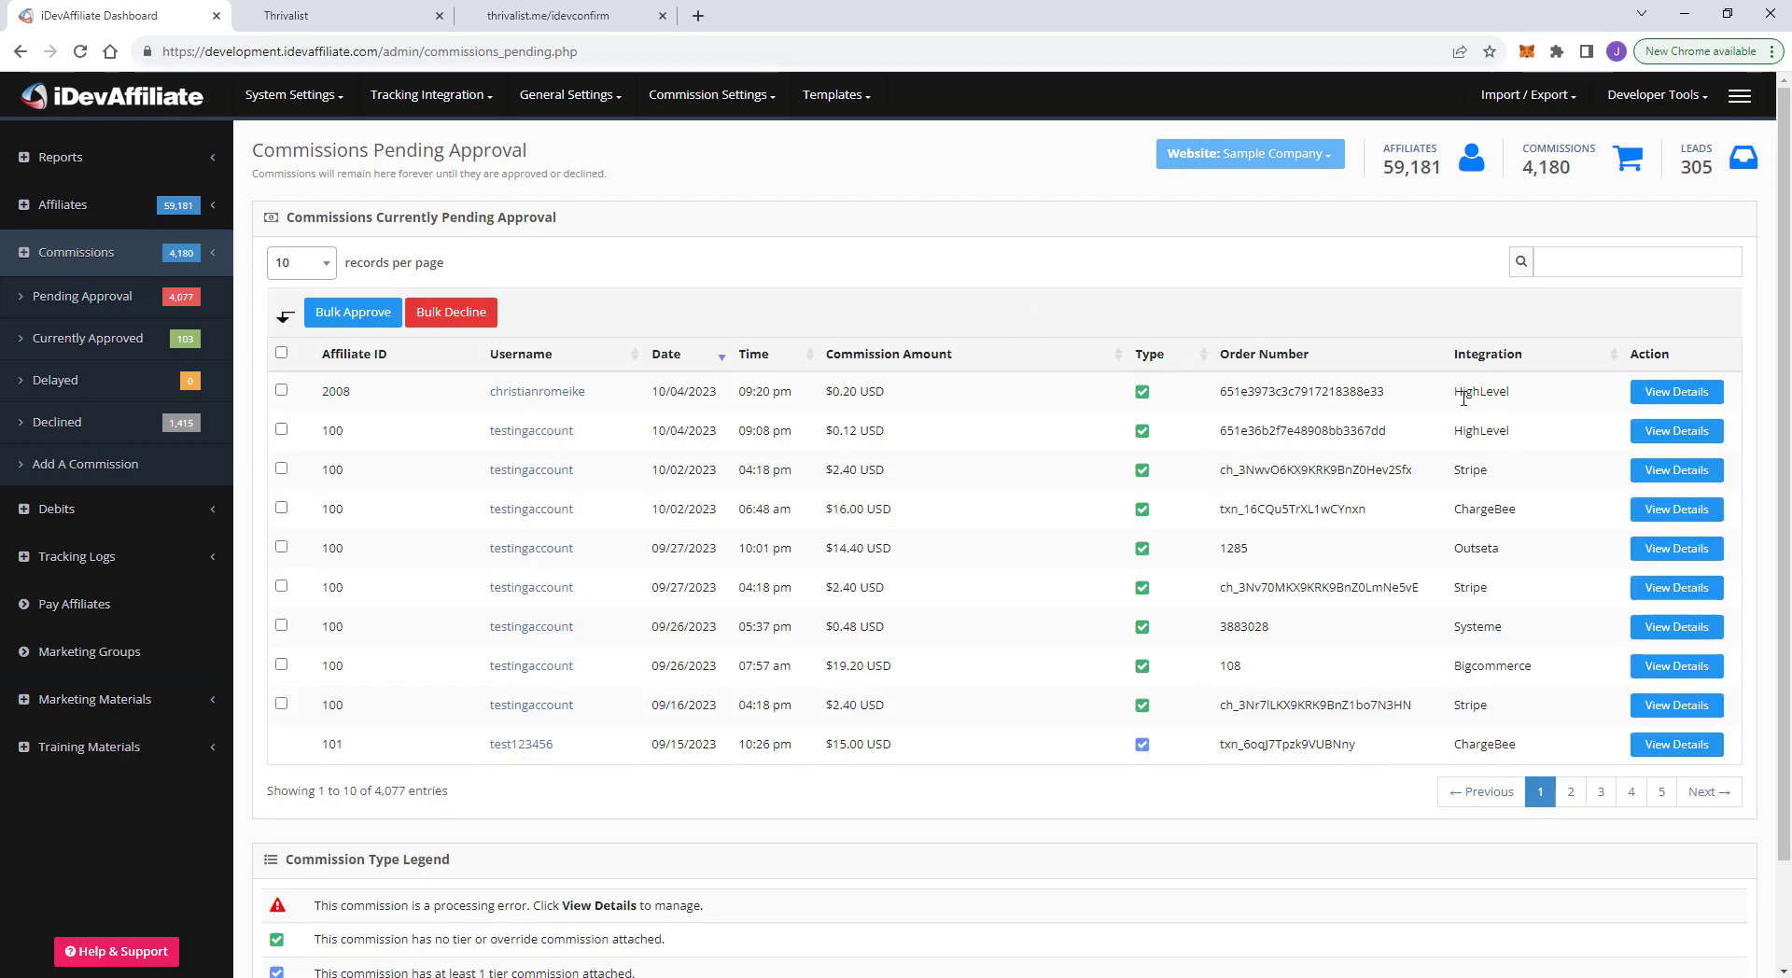
pyautogui.moveTo(1452, 399); pyautogui.dragTo(1525, 391)
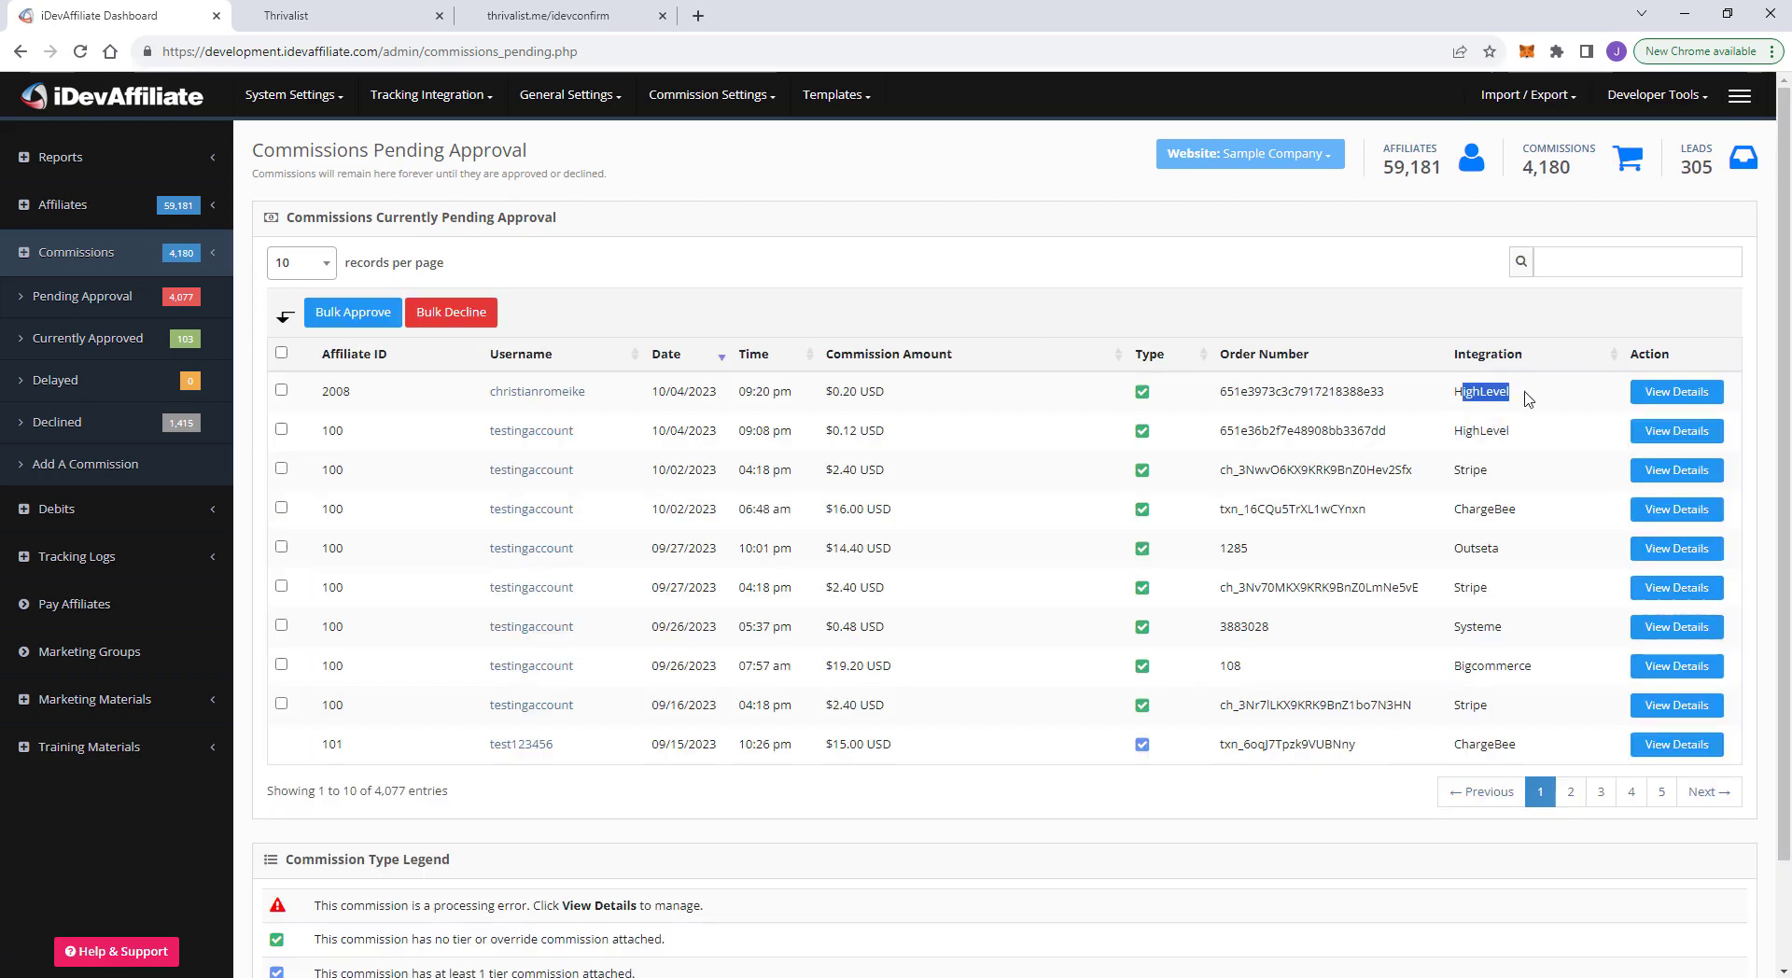
pyautogui.click(1679, 392)
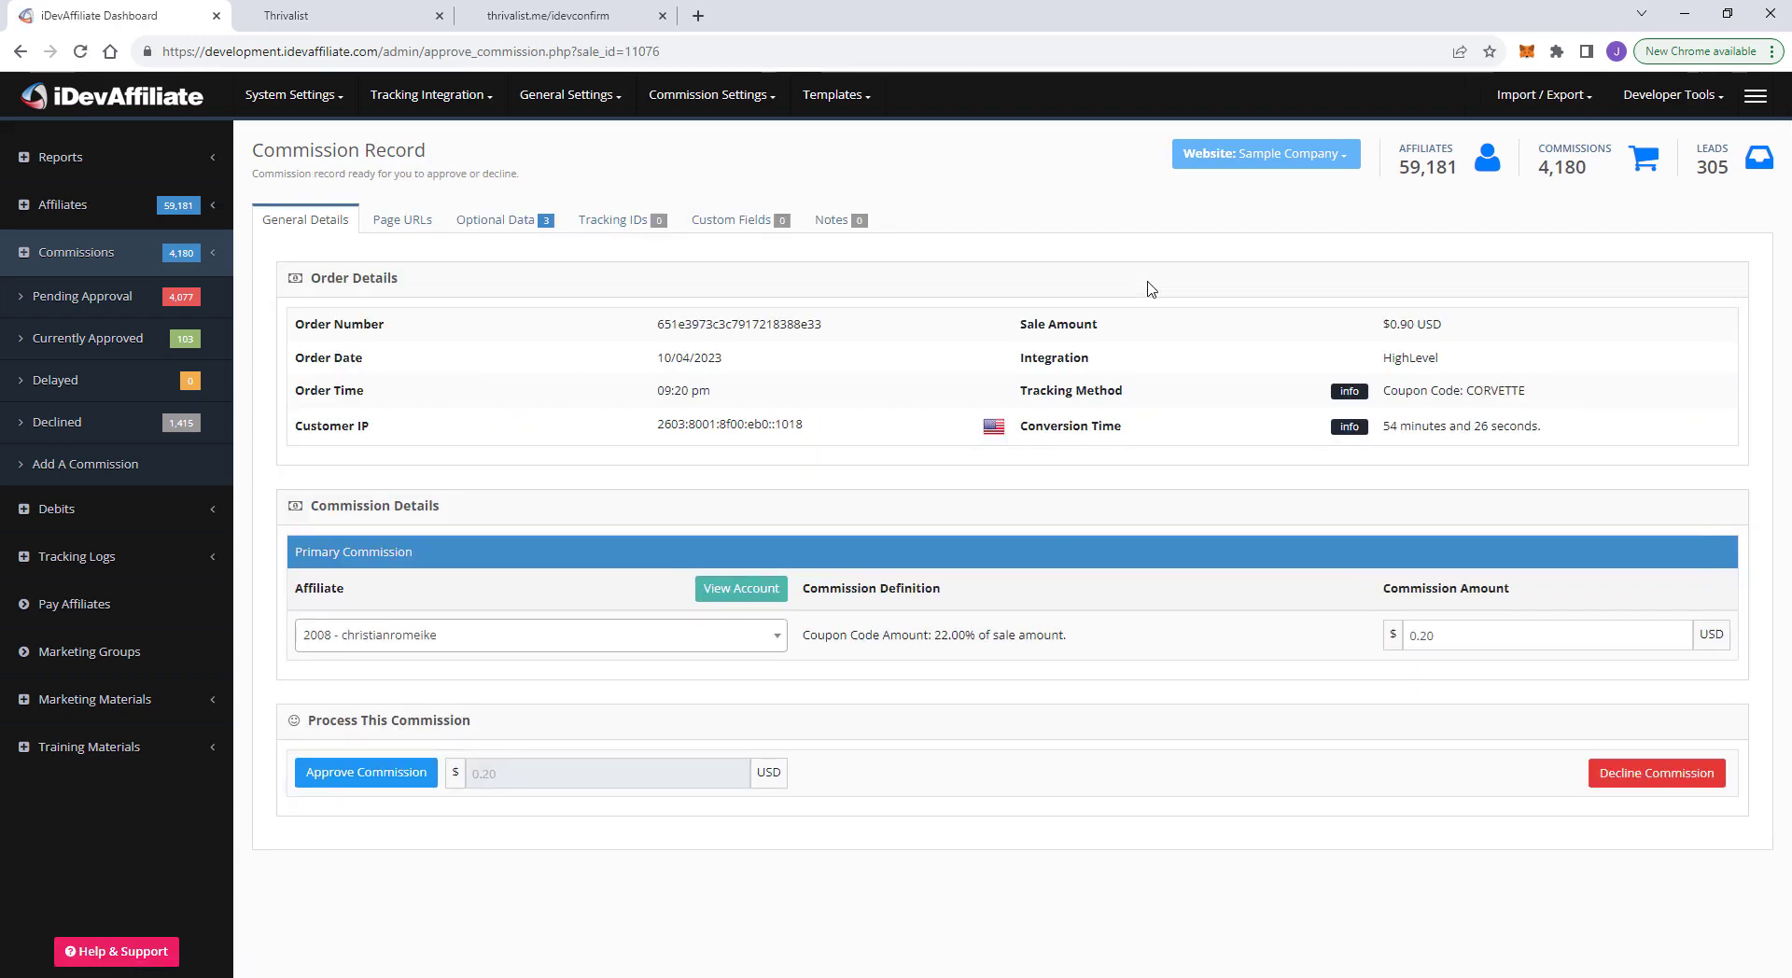
pyautogui.click(120, 295)
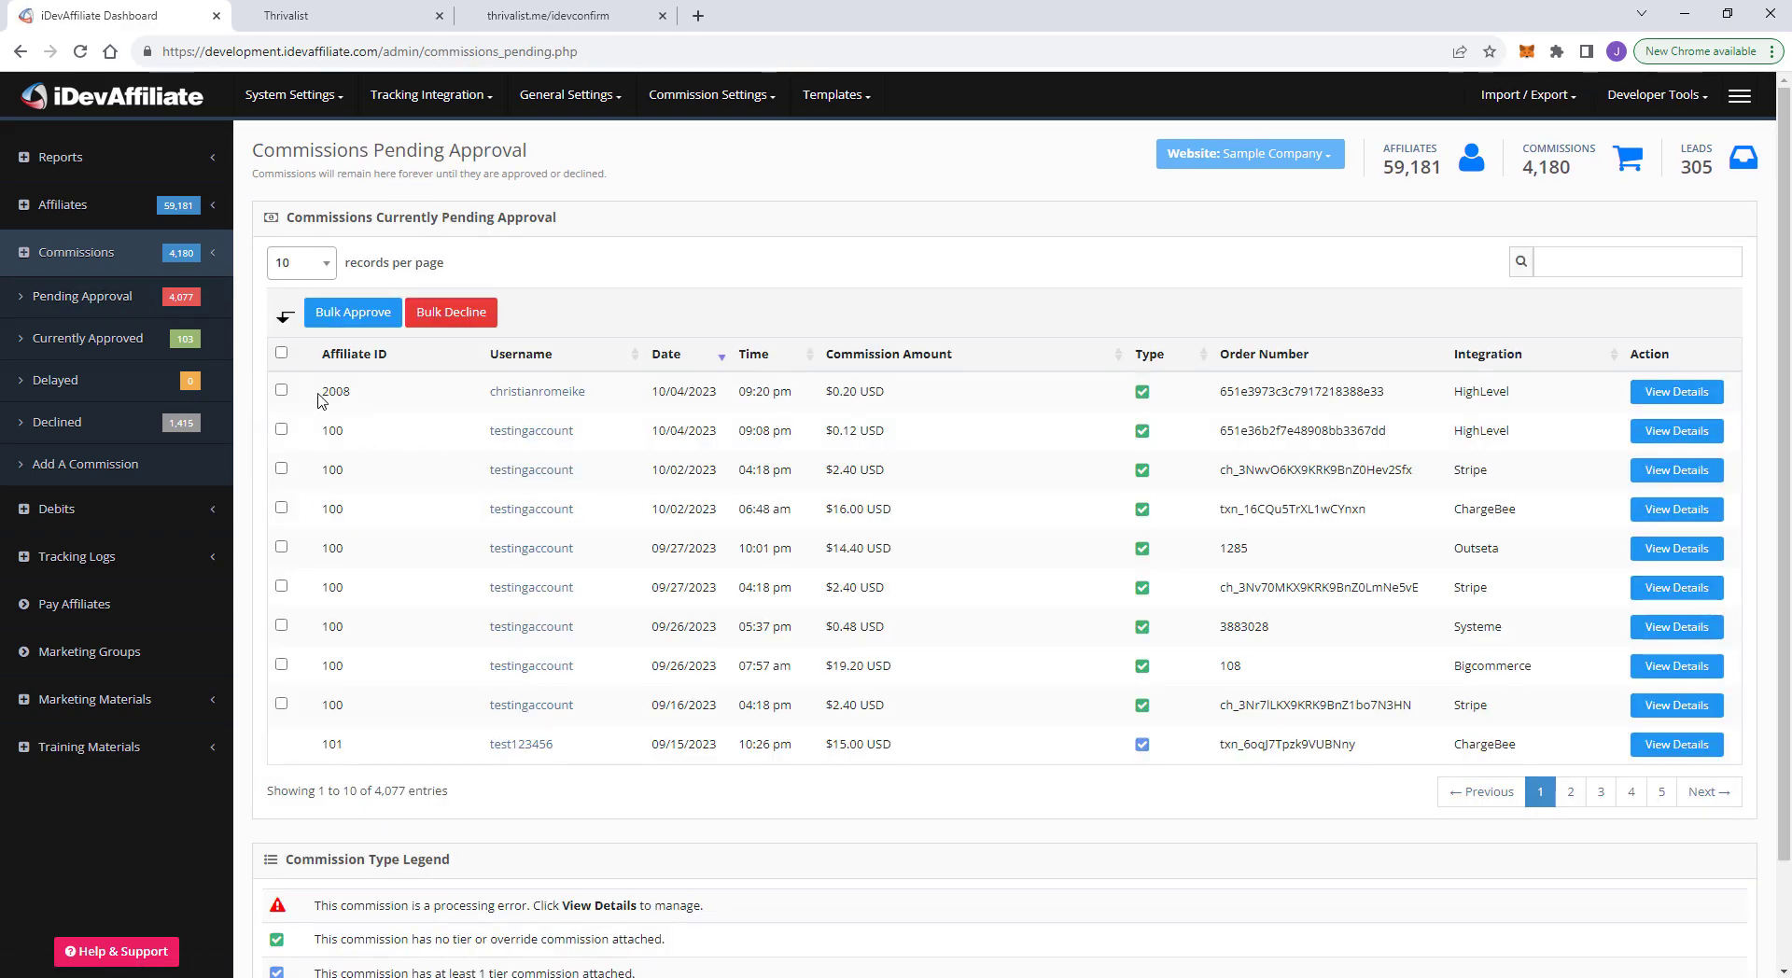
pyautogui.moveTo(321, 392); pyautogui.dragTo(420, 400)
pyautogui.moveTo(321, 432); pyautogui.dragTo(351, 436)
pyautogui.click(680, 305)
pyautogui.moveTo(324, 391); pyautogui.dragTo(378, 396)
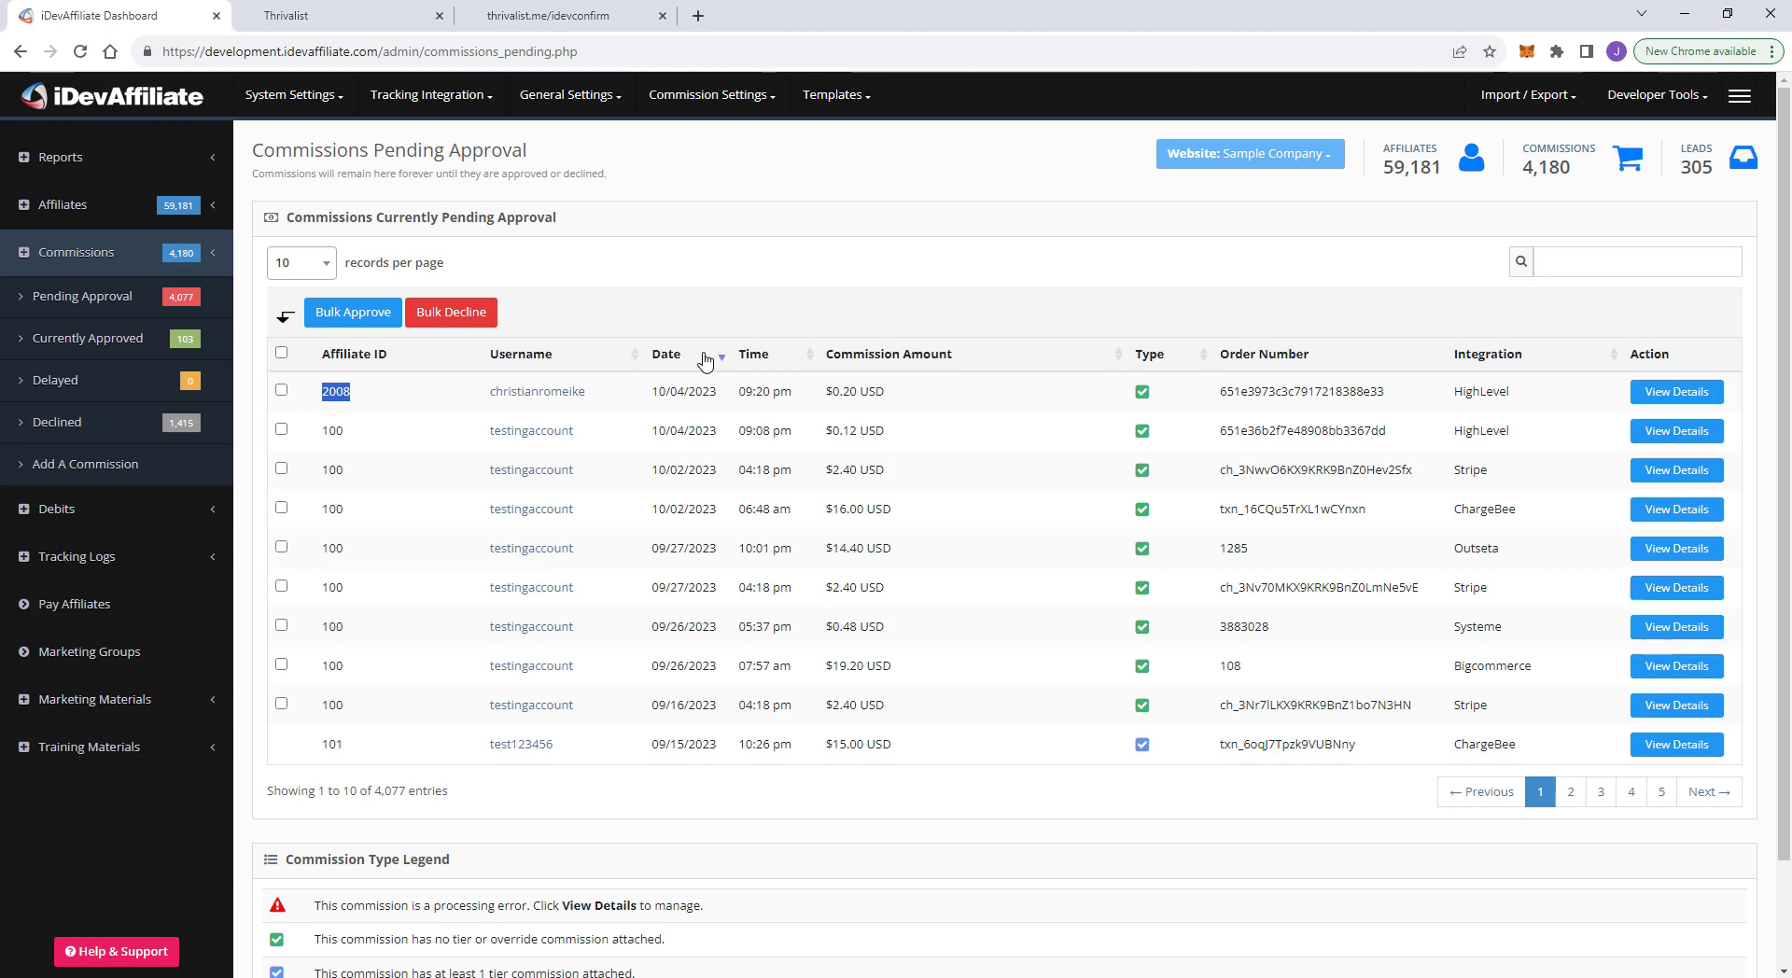
pyautogui.click(879, 254)
# Step: Open the newest commission record and verify CORVETTE coupon tracking and the coupon-code commission definition
pyautogui.click(1670, 394)
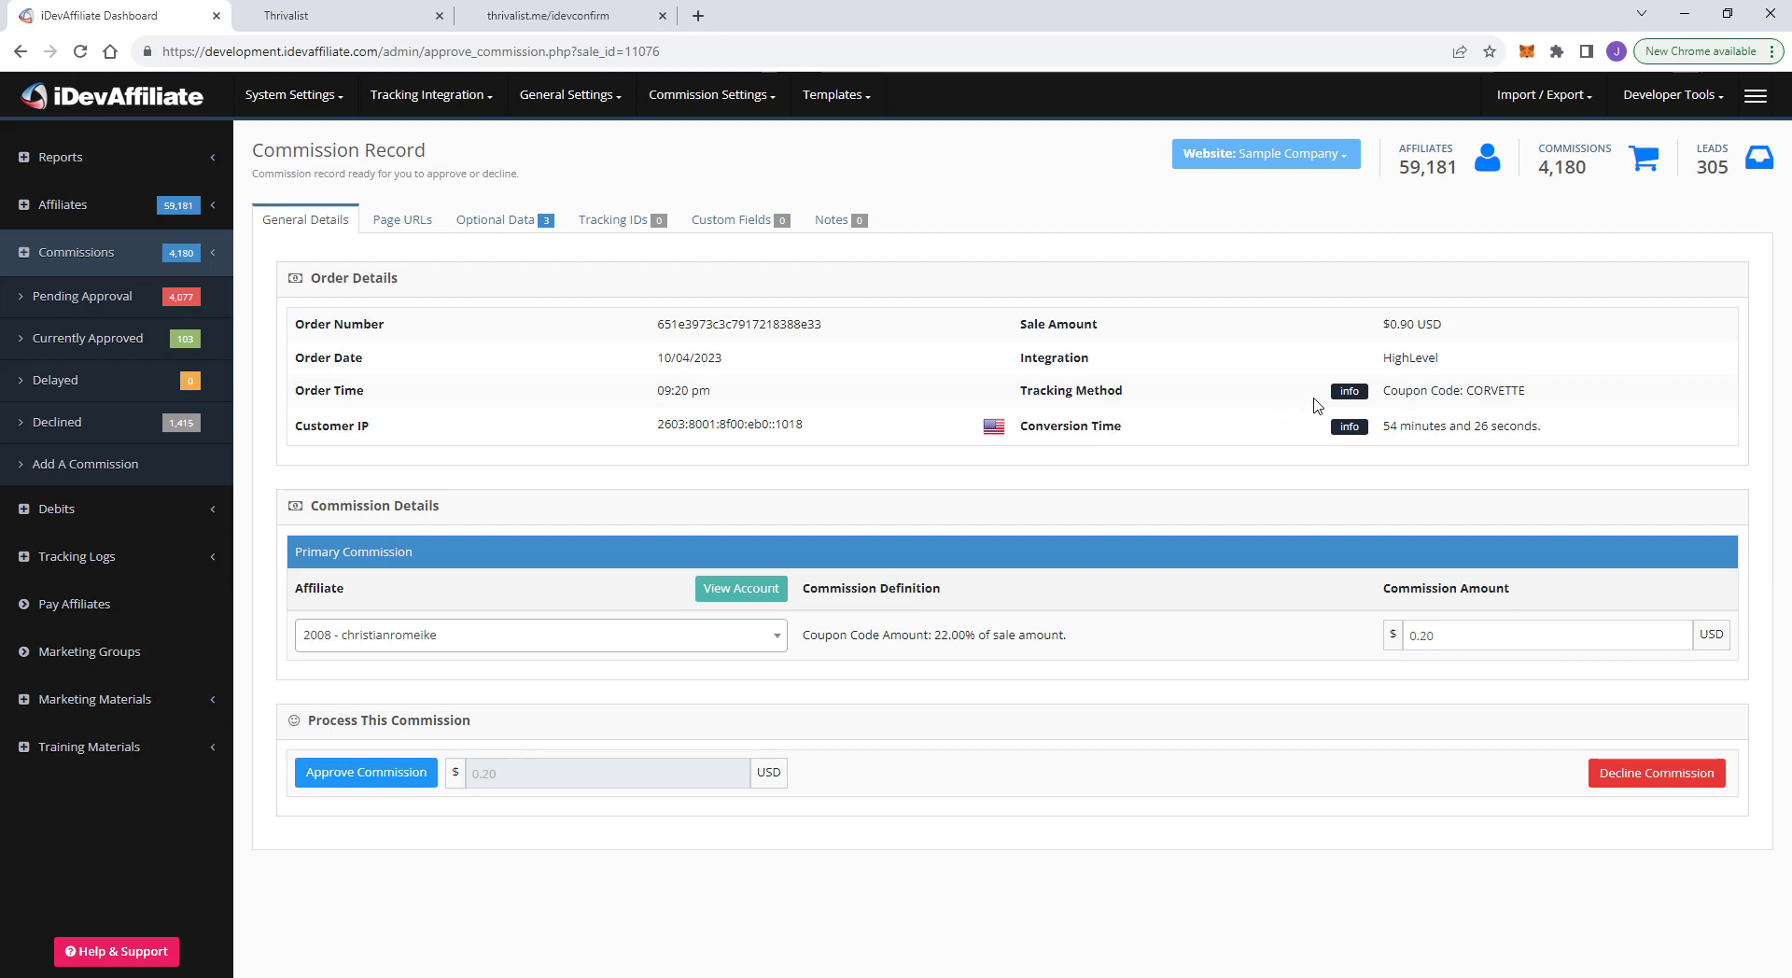
pyautogui.moveTo(1032, 392); pyautogui.dragTo(1383, 392)
pyautogui.click(1444, 384)
pyautogui.click(1500, 388)
pyautogui.doubleClick(1500, 389)
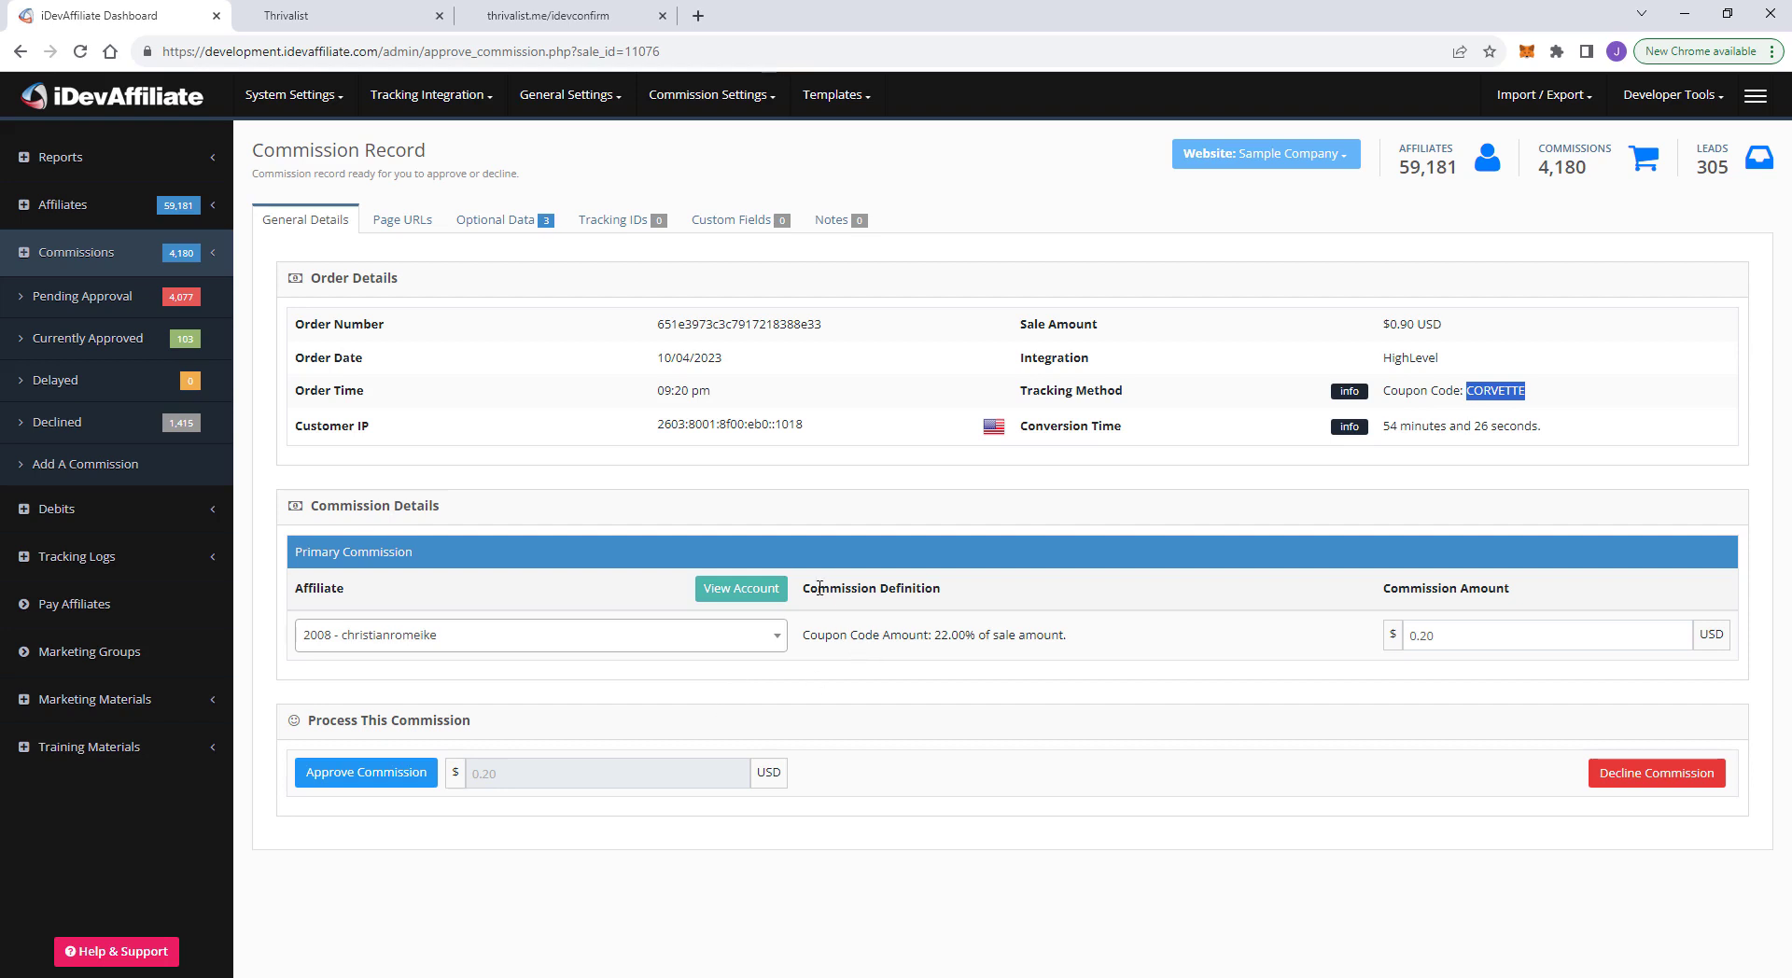
pyautogui.moveTo(817, 587); pyautogui.dragTo(940, 588)
pyautogui.moveTo(810, 638); pyautogui.dragTo(890, 642)
pyautogui.click(919, 692)
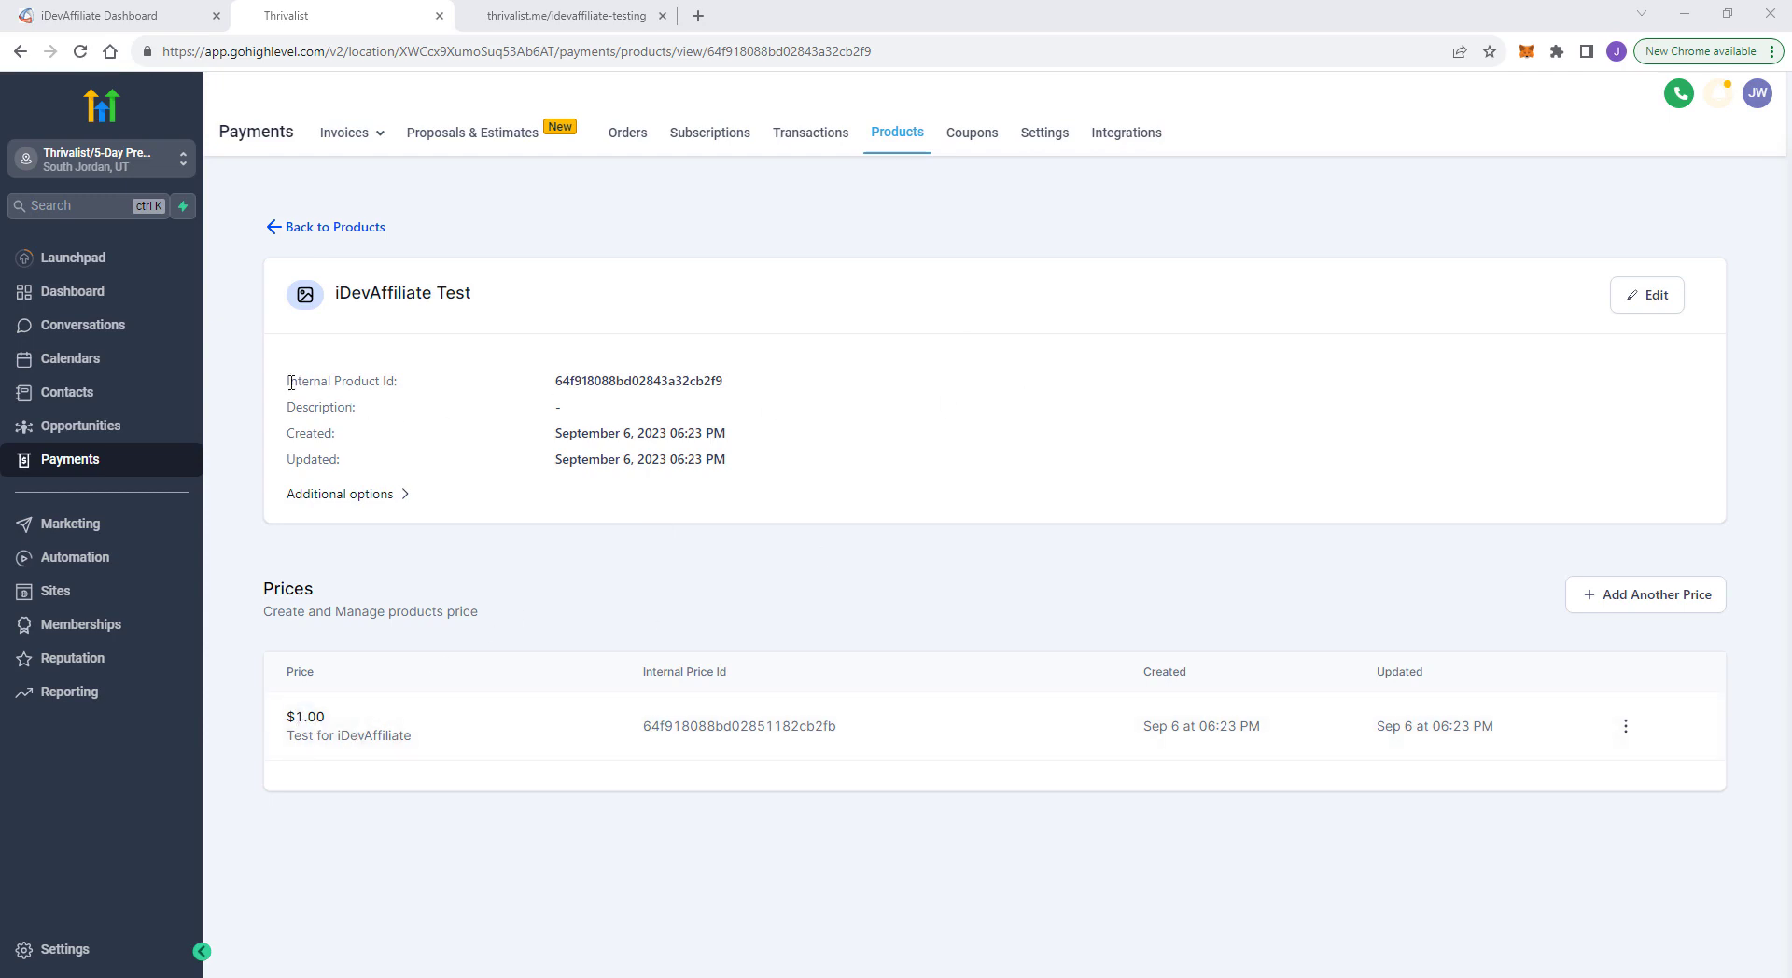
# Step: Select the iDevAffiliate Test product's Internal Product Id value for copying
pyautogui.moveTo(286, 381); pyautogui.dragTo(404, 383)
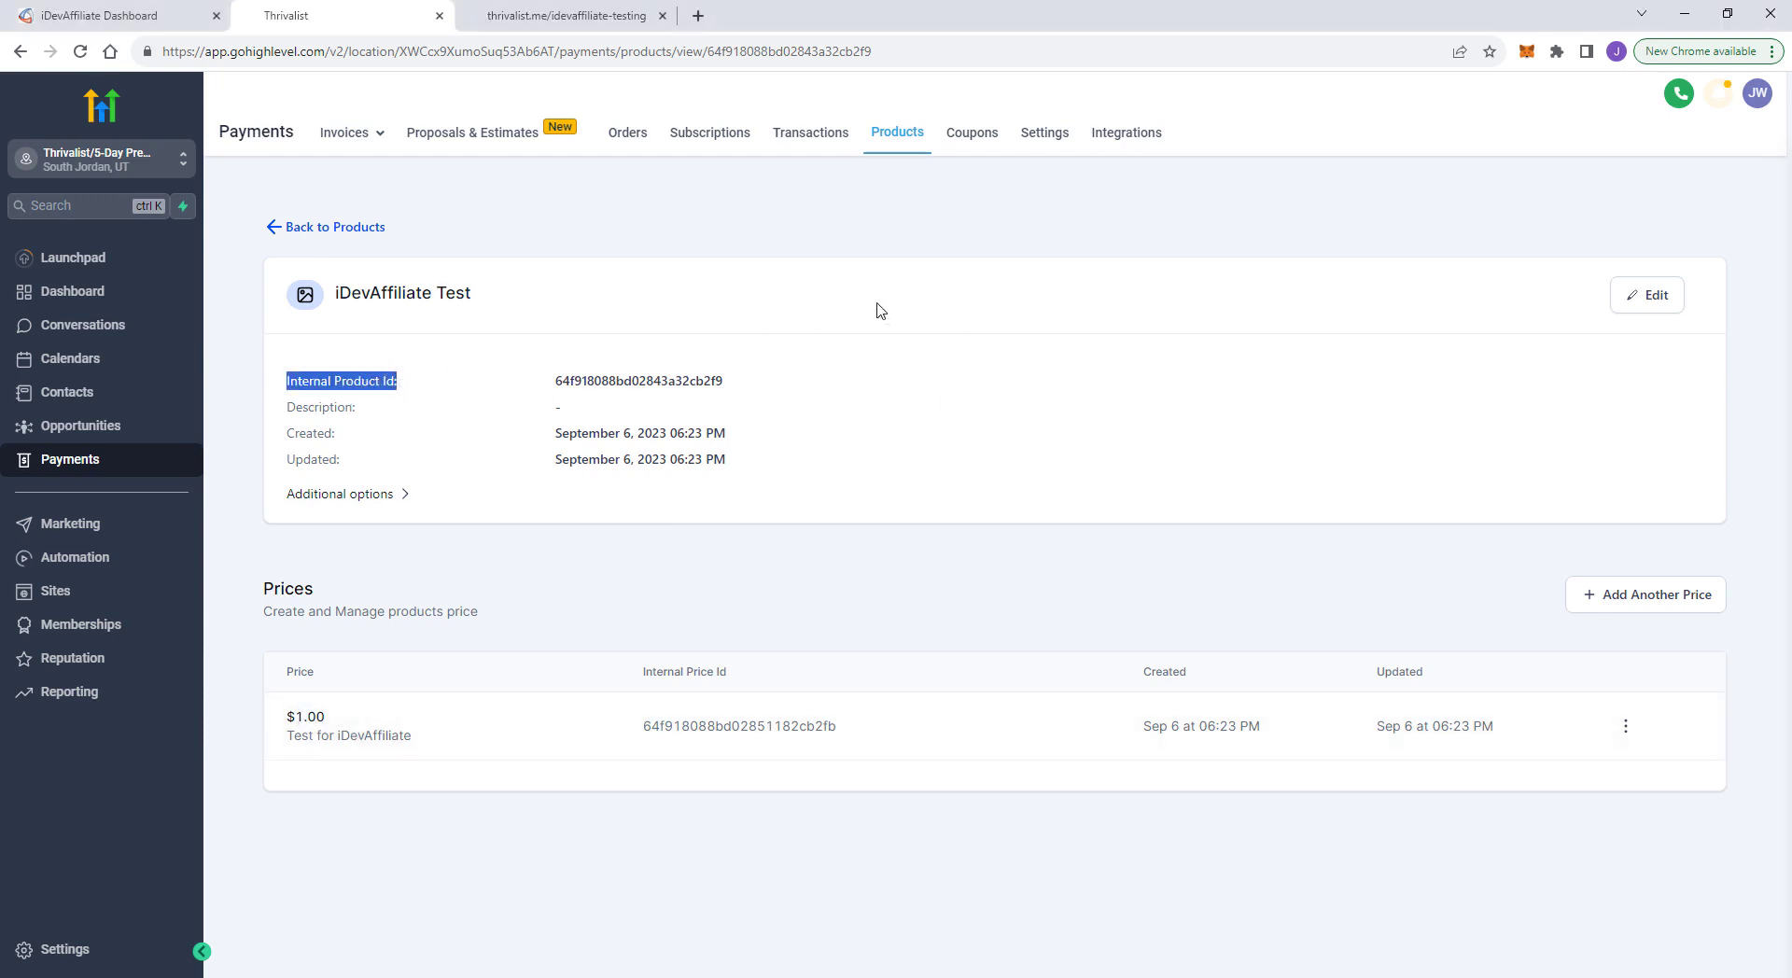
pyautogui.doubleClick(637, 381)
pyautogui.hotkey('ctrl', 'c')
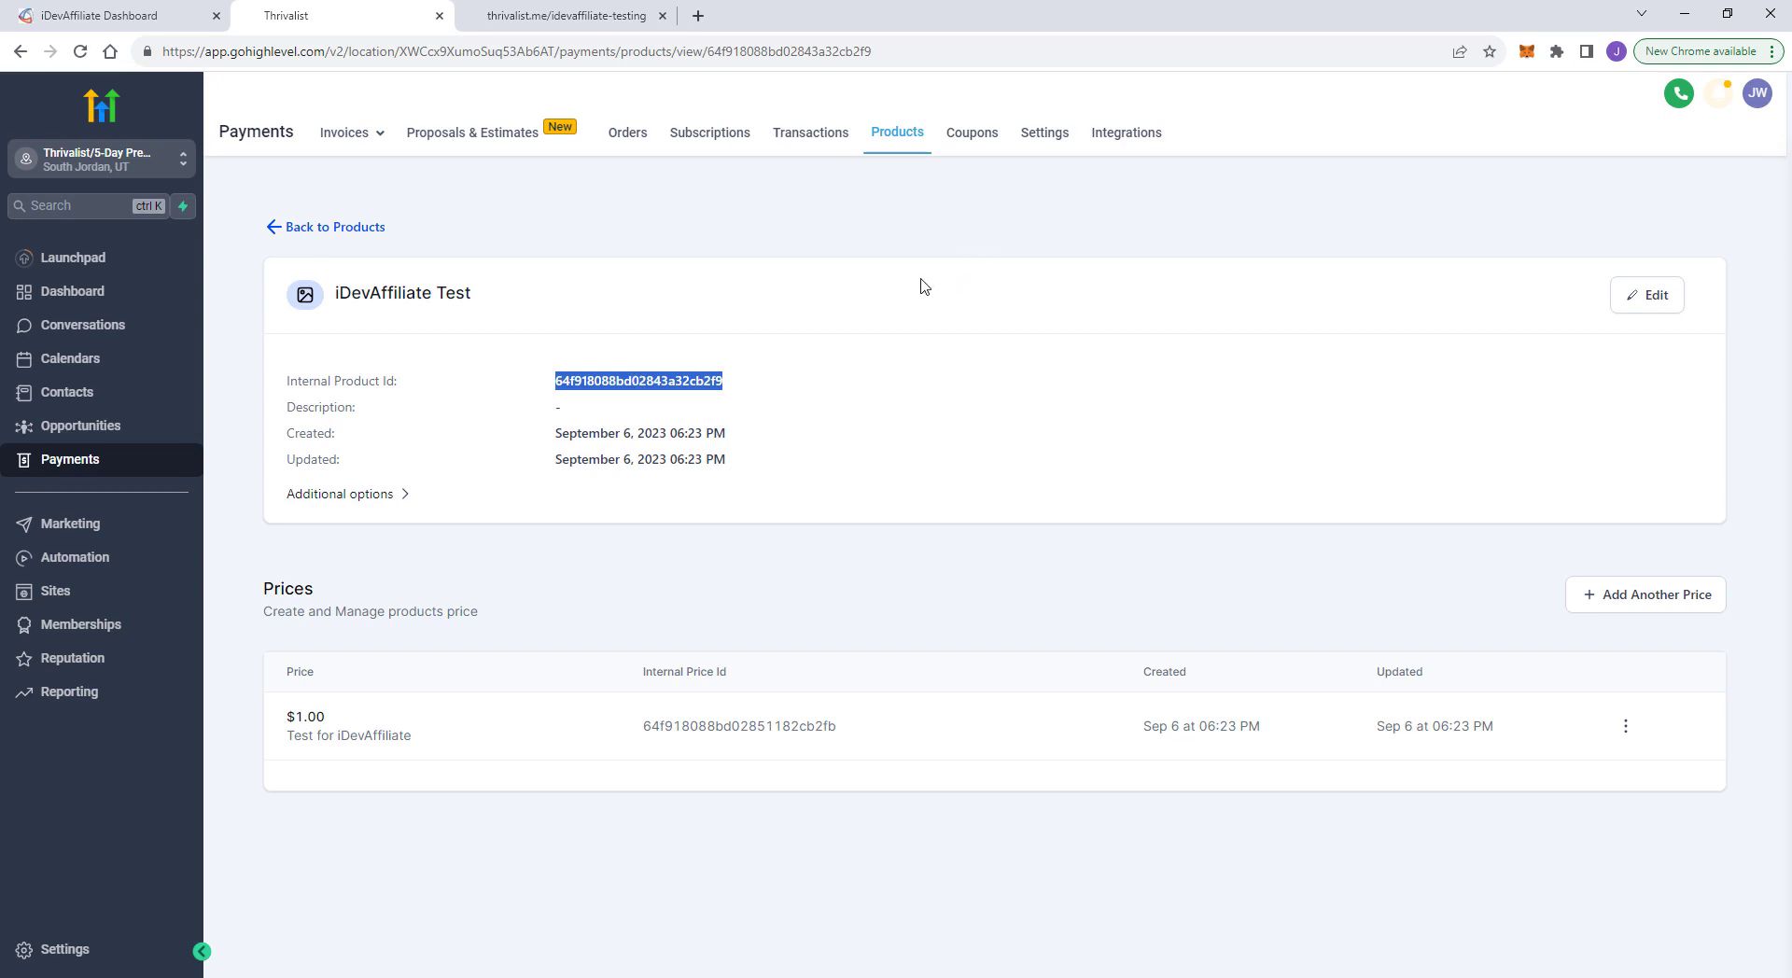
# Step: Add a per-product commission for the pasted HighLevel product ID: amount 1.00, commission 50%
pyautogui.click(103, 16)
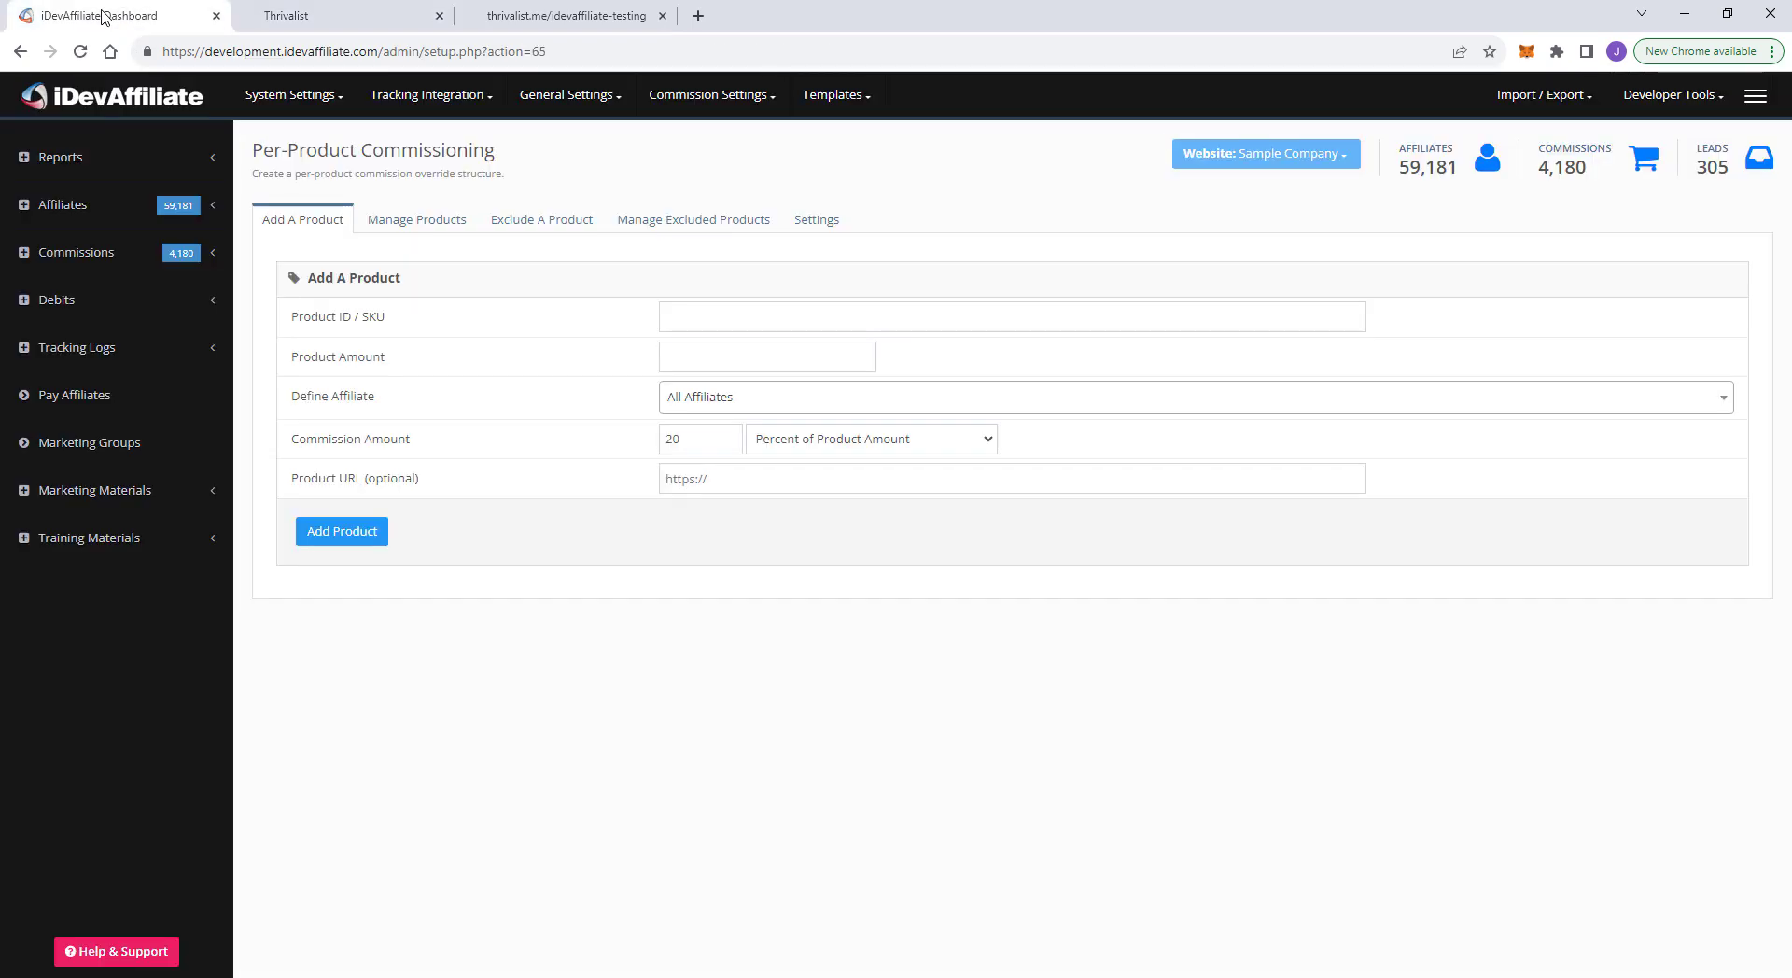
pyautogui.click(742, 96)
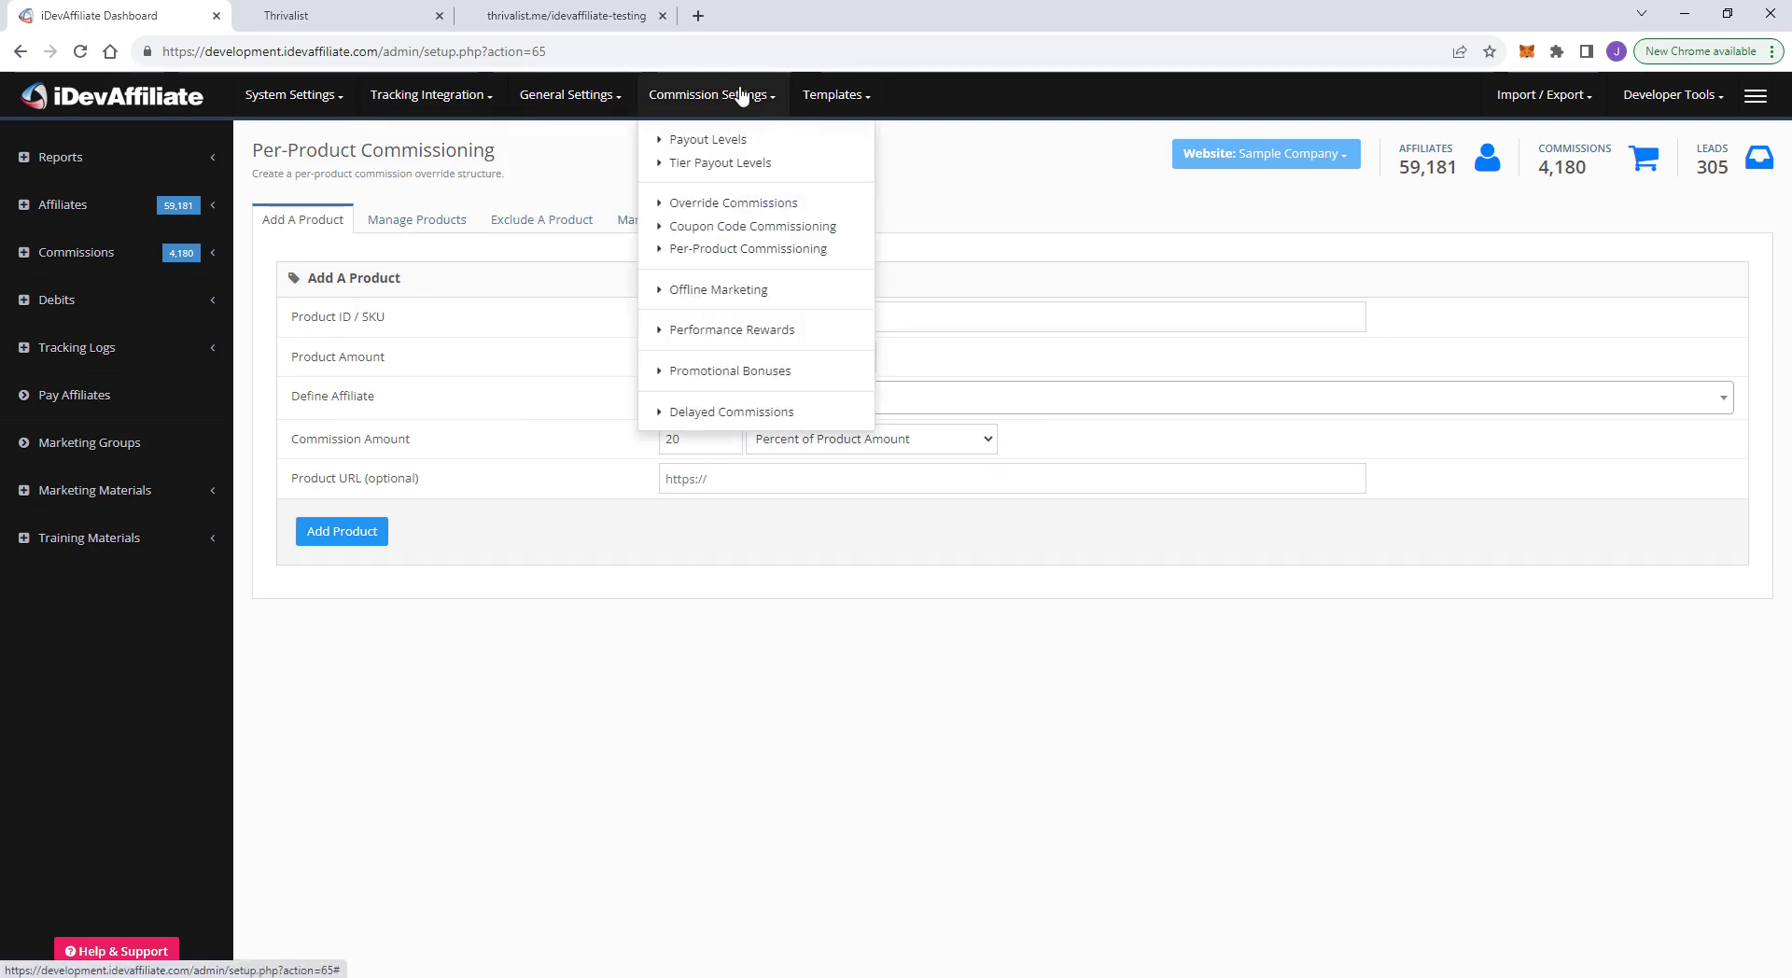
pyautogui.click(740, 250)
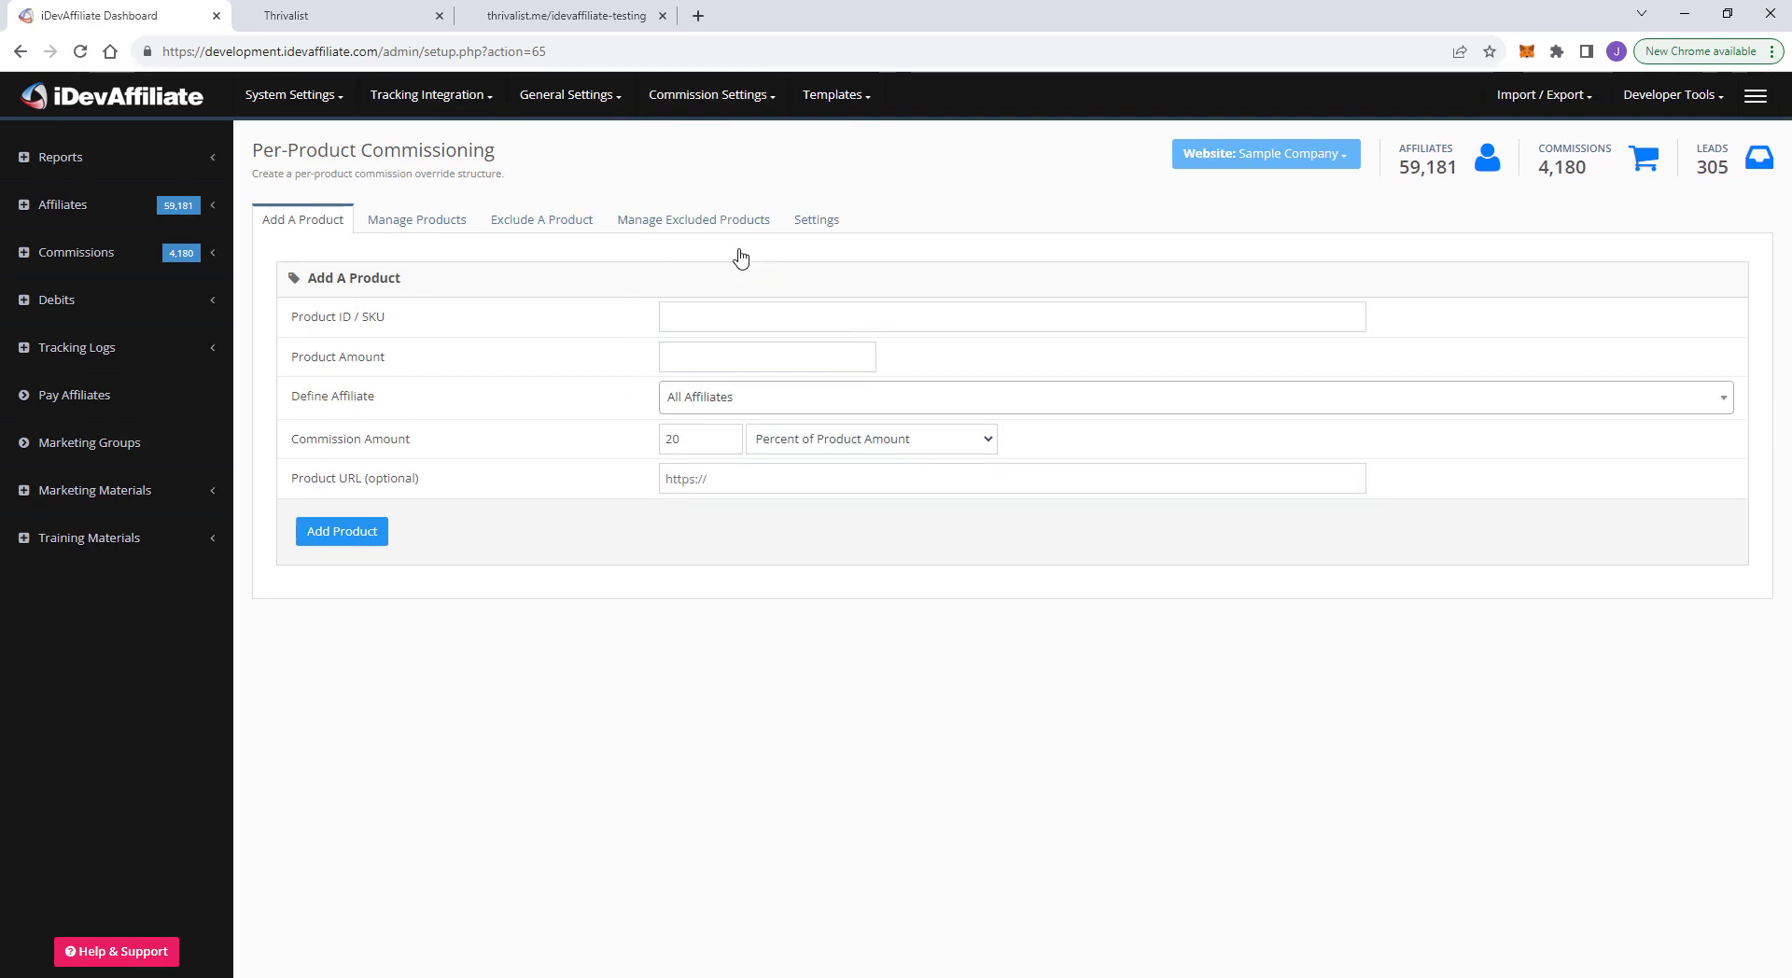
pyautogui.moveTo(282, 322); pyautogui.dragTo(408, 327)
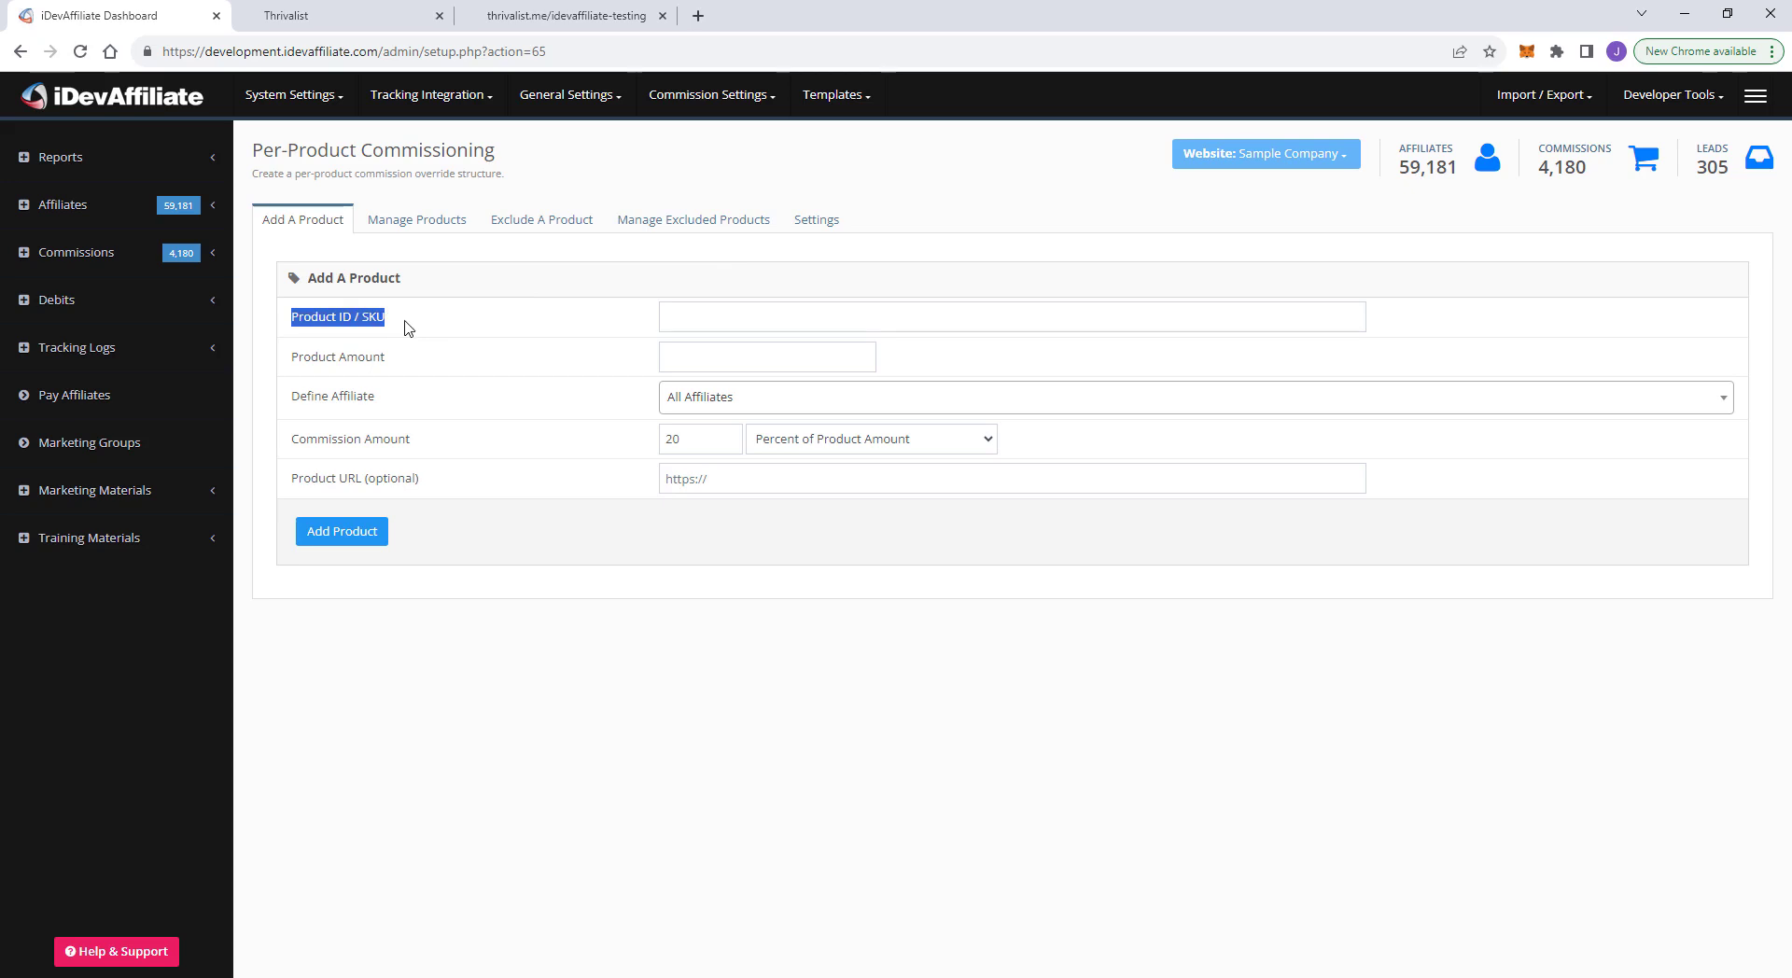
pyautogui.click(663, 314)
pyautogui.hotkey('ctrl', 'v')
pyautogui.click(666, 357)
pyautogui.write('1.00')
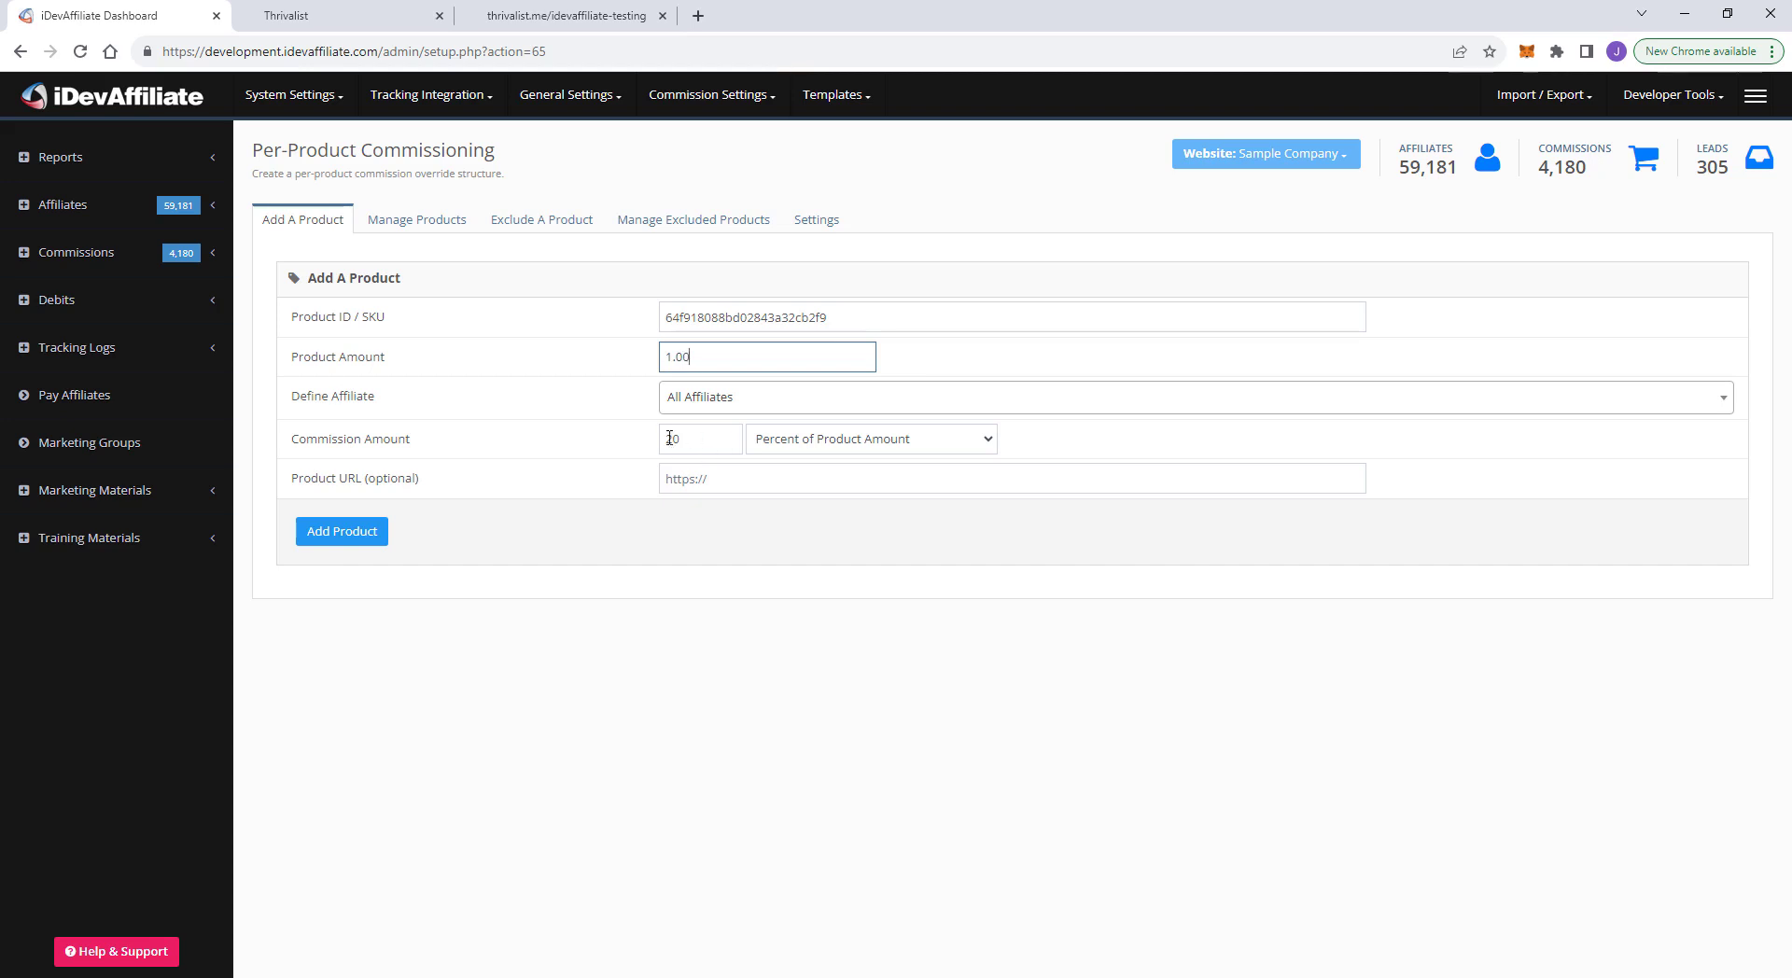
pyautogui.press('Tab')
pyautogui.press('Tab')
pyautogui.write('50')
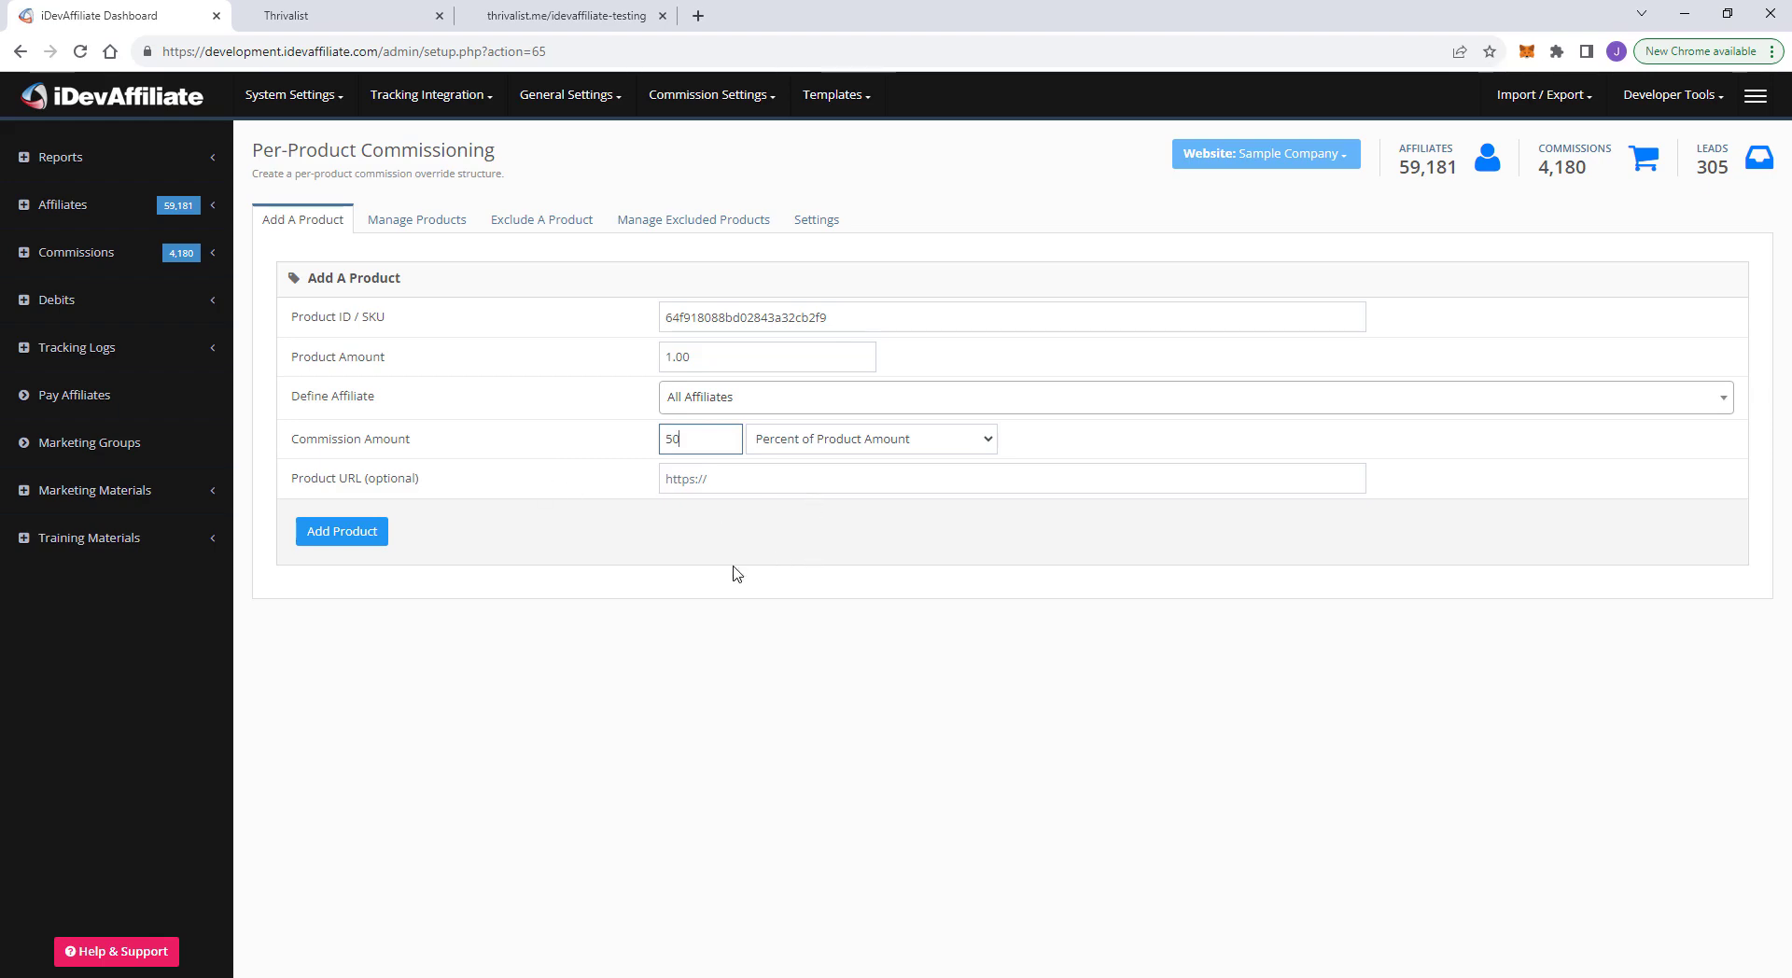
pyautogui.click(327, 534)
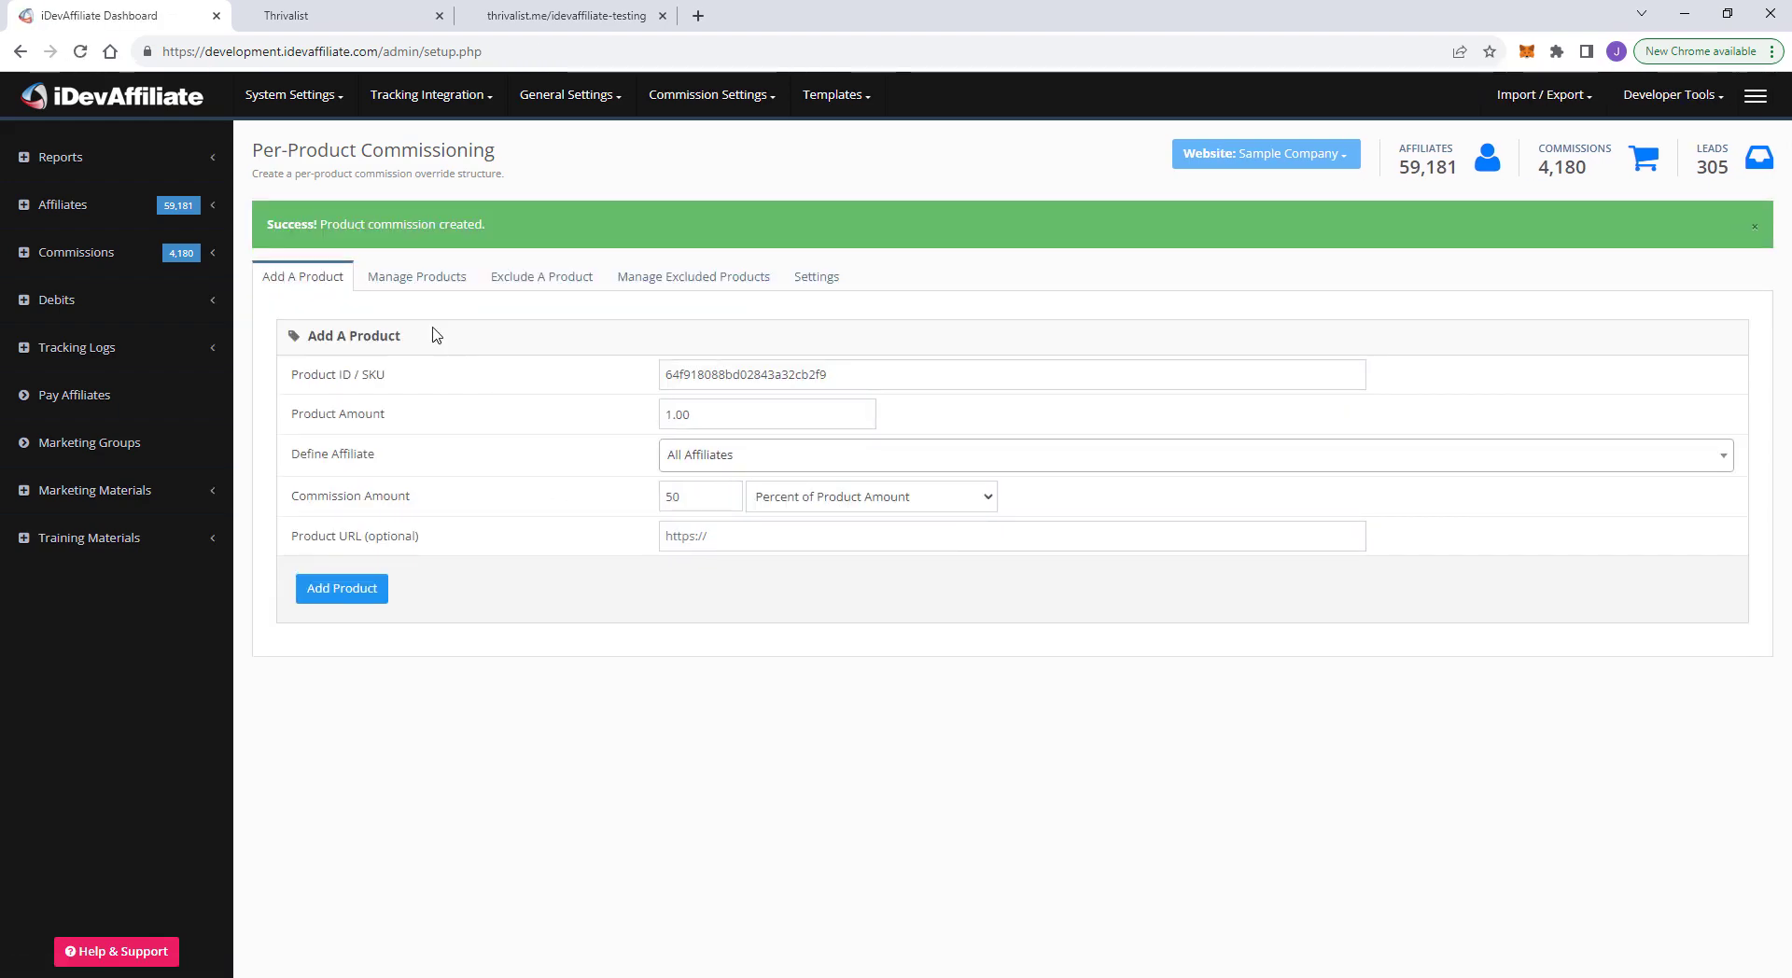
# Step: Filter Manage Products by the new product ID, then clear the search to list all entries
pyautogui.click(416, 280)
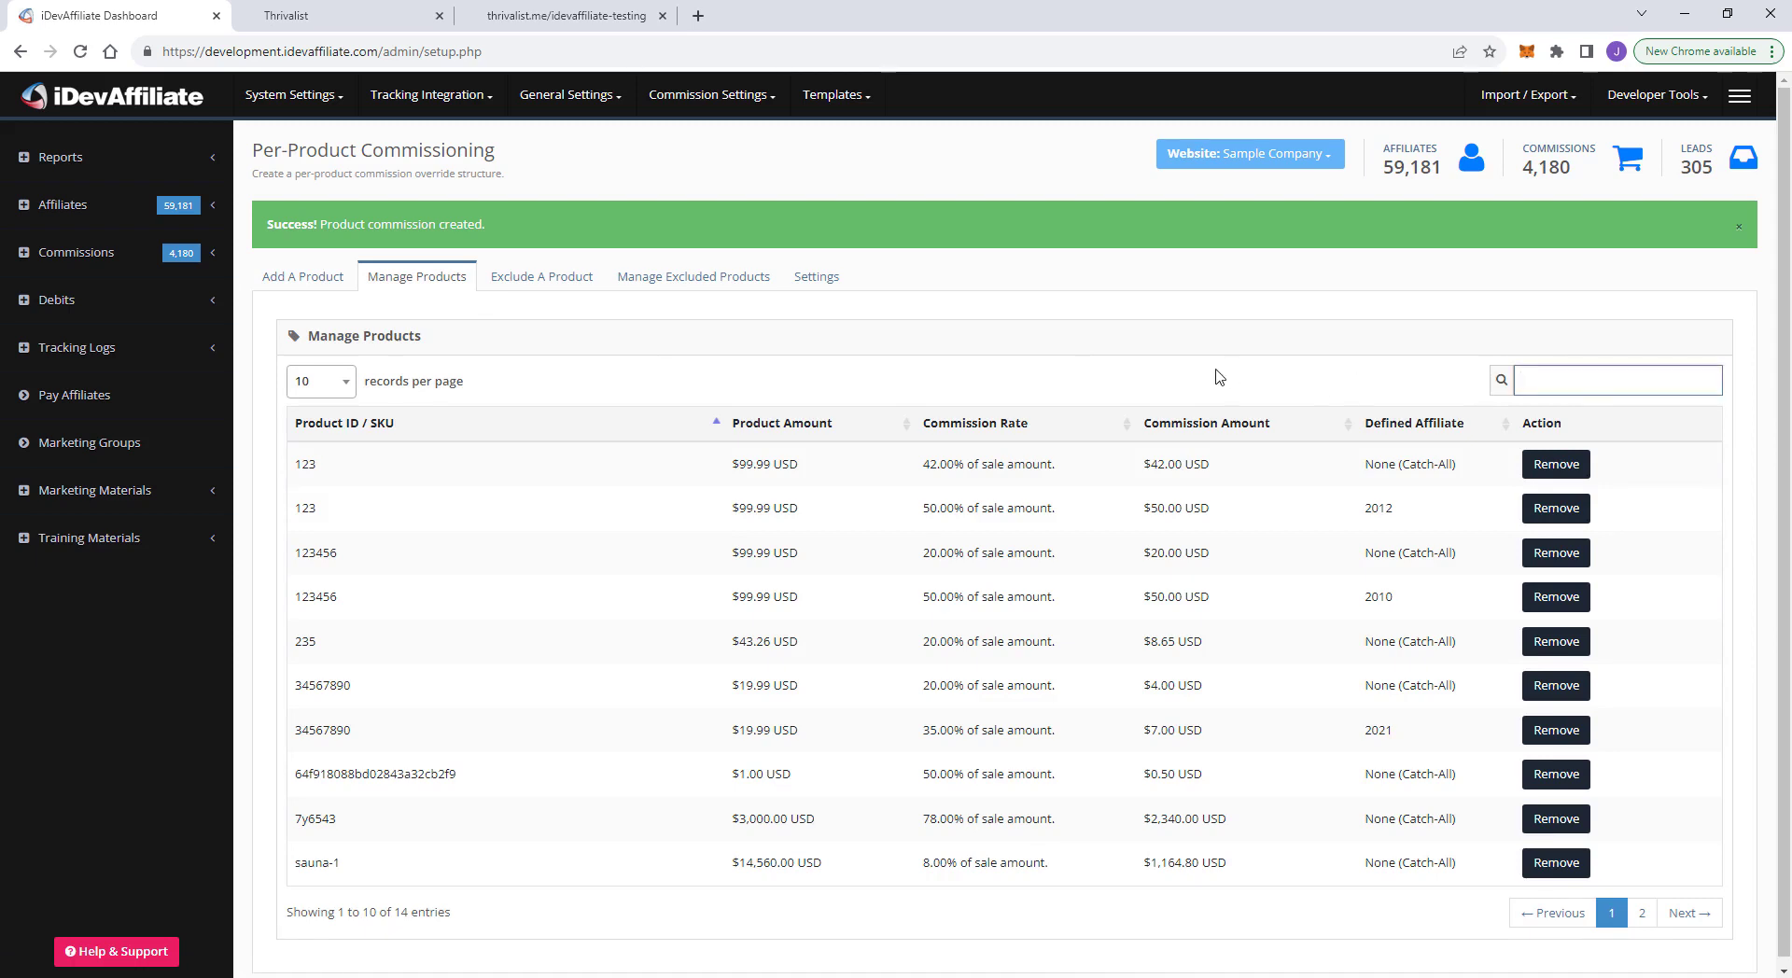
pyautogui.write('64f918088bd02843a32cb2f9')
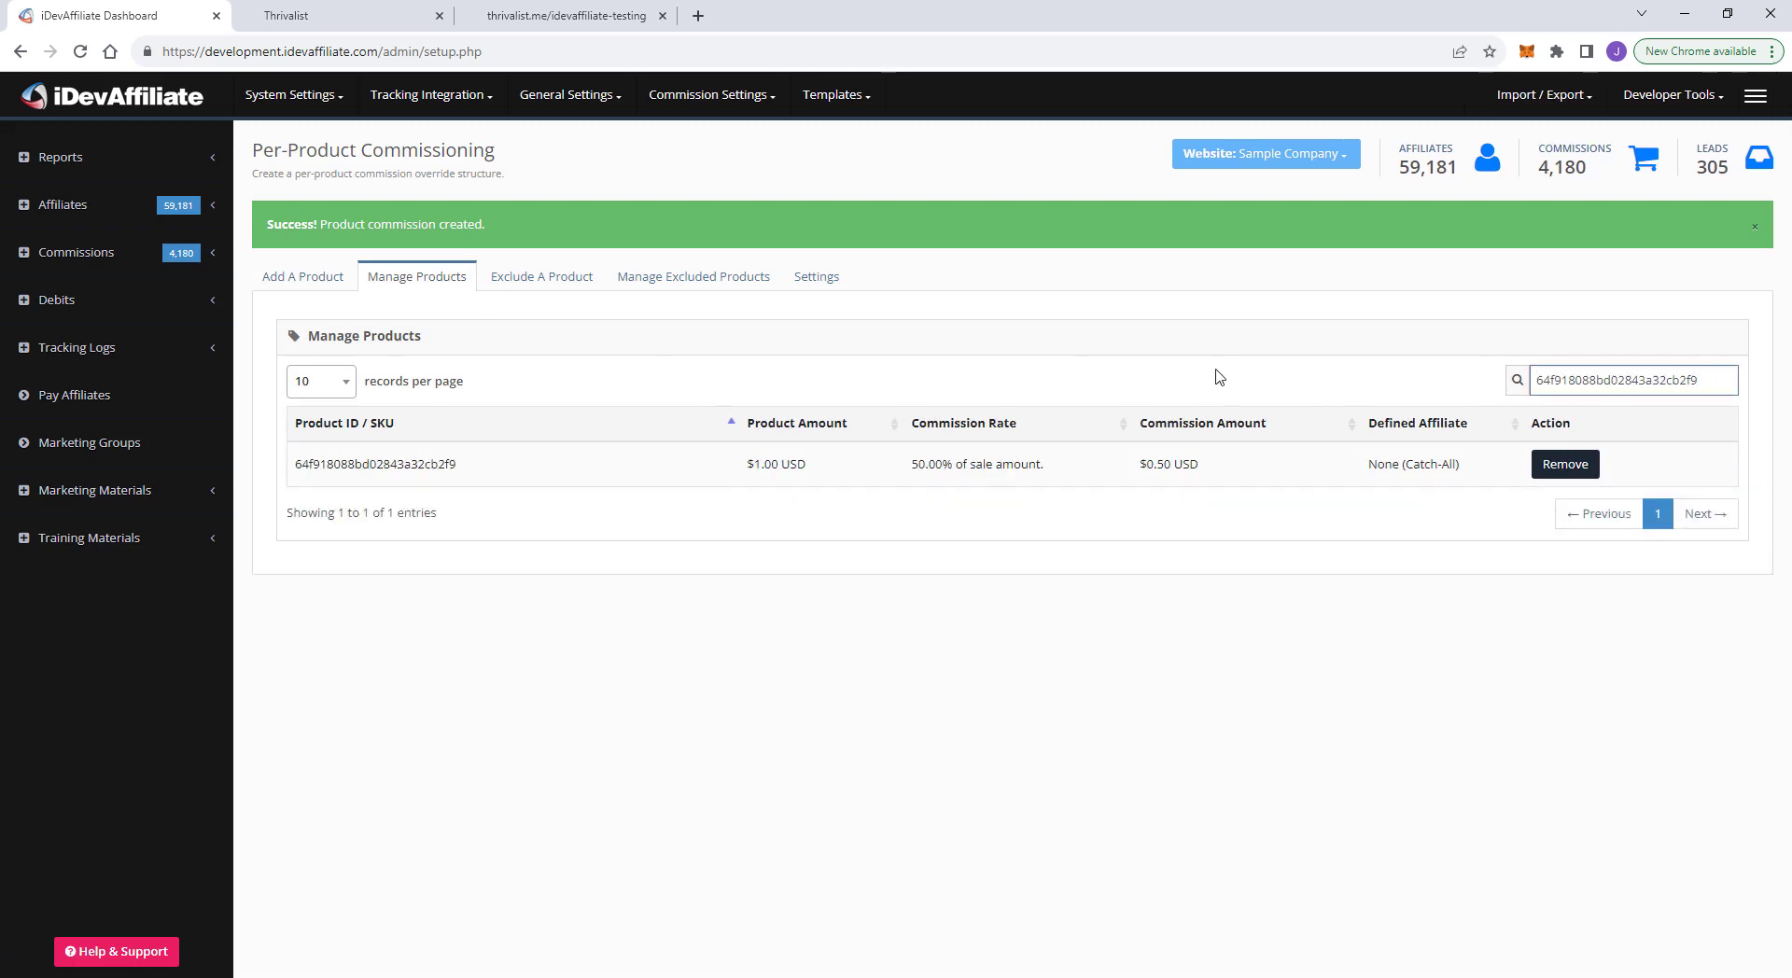
pyautogui.doubleClick(1633, 379)
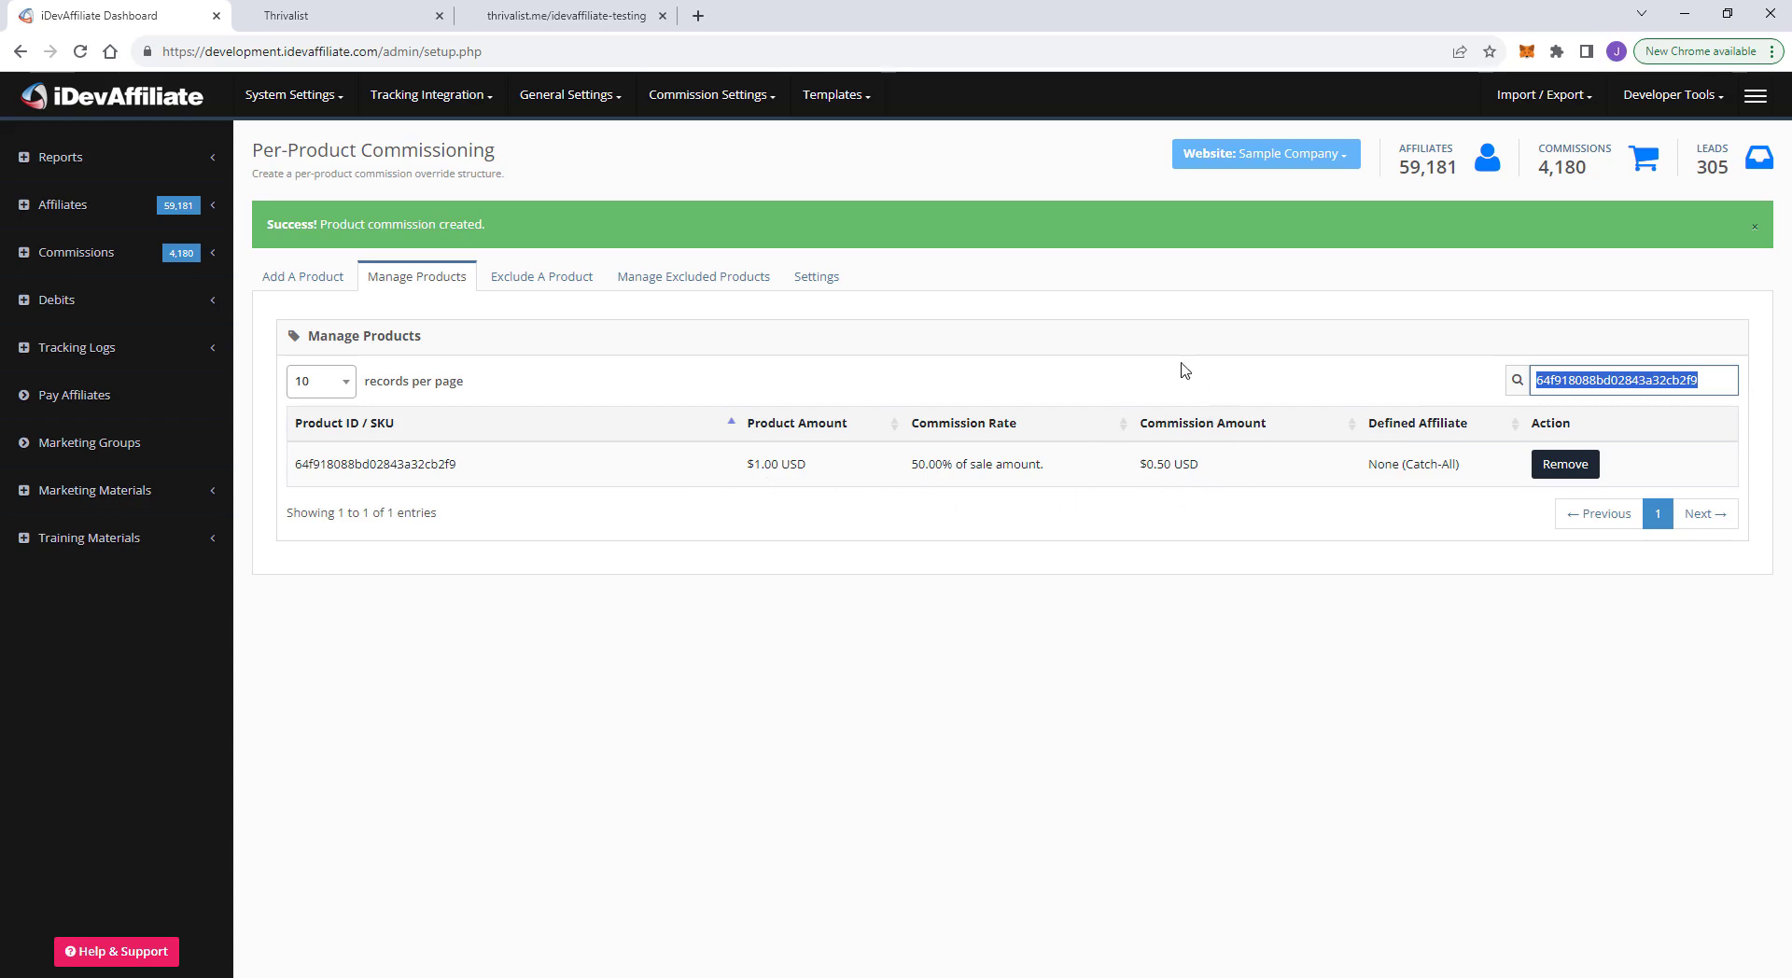
pyautogui.press('BackSpace')
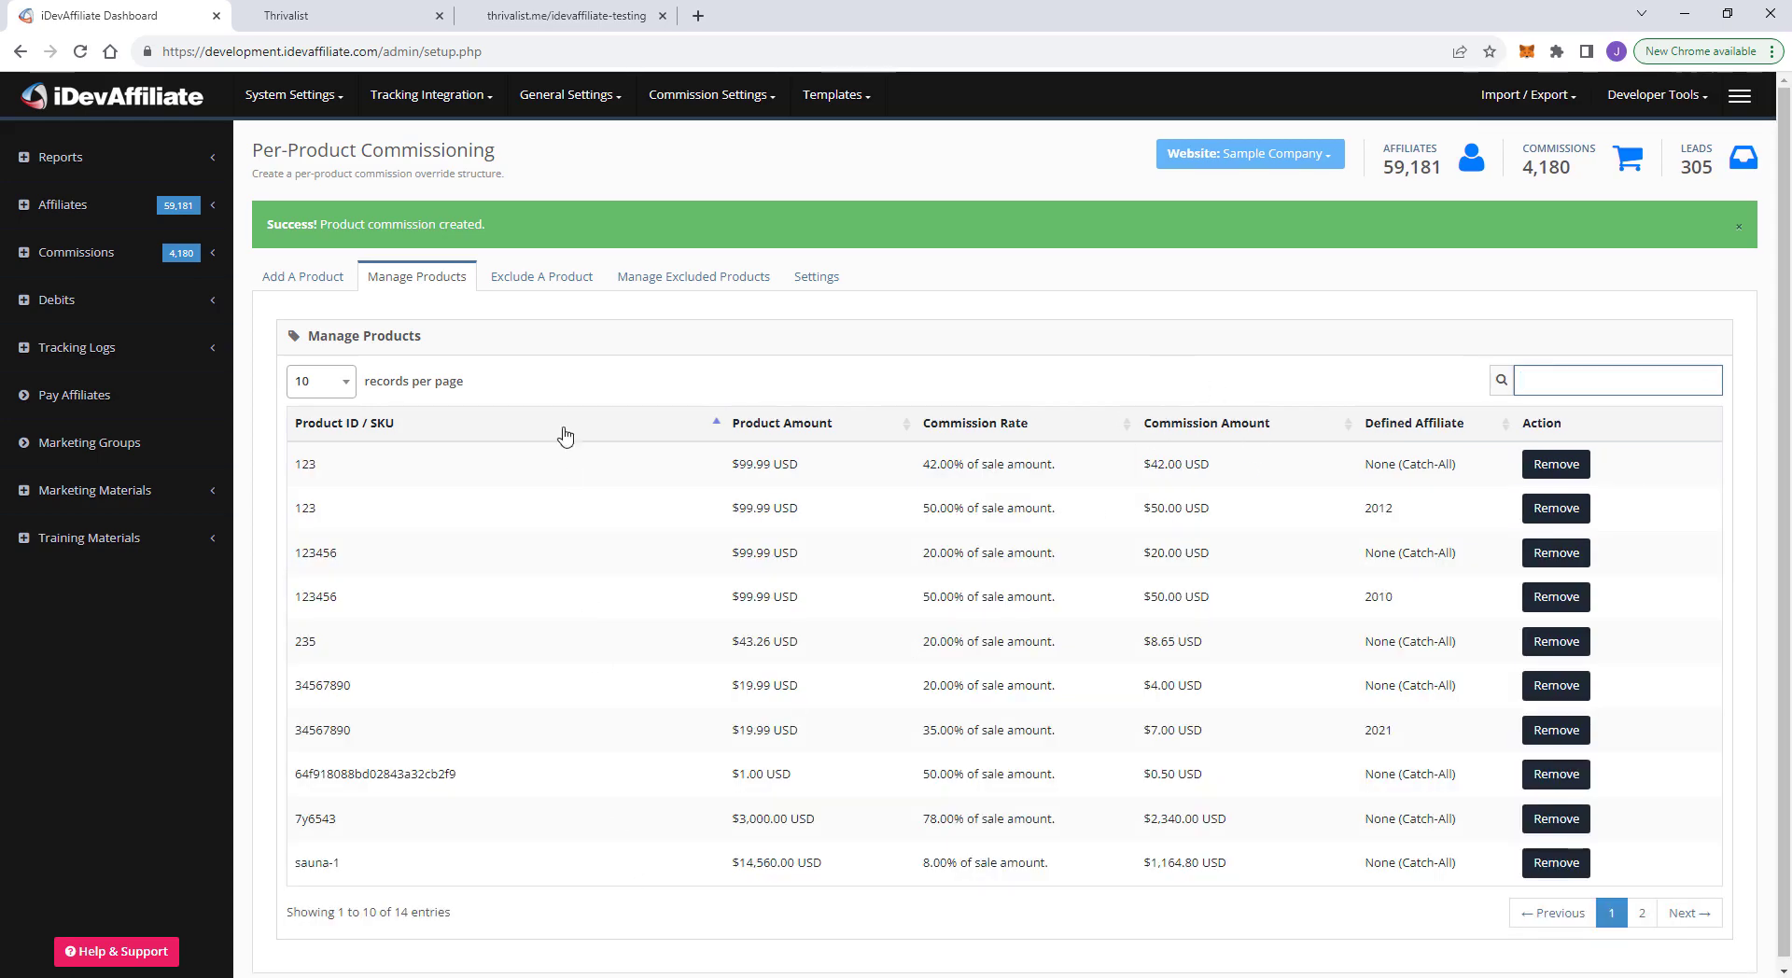
# Step: Confirm the product isn't in the excluded products list, then go back to Add A Product
pyautogui.click(526, 284)
pyautogui.moveTo(910, 421); pyautogui.dragTo(579, 432)
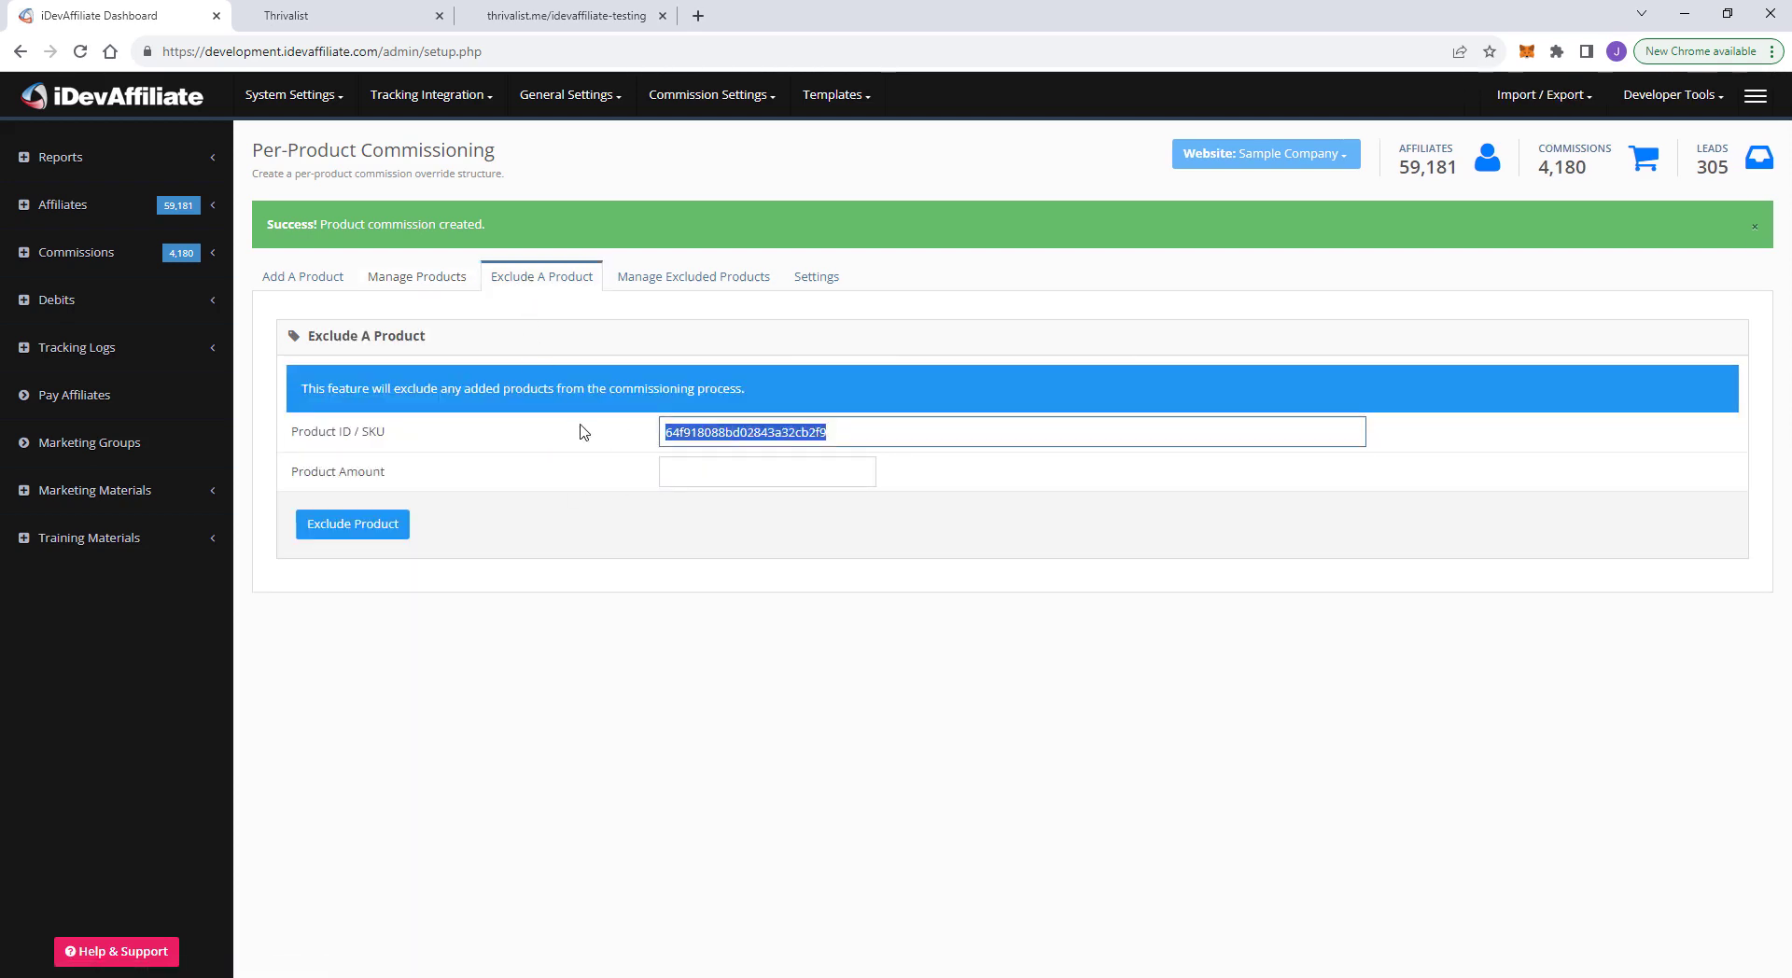
pyautogui.press('End')
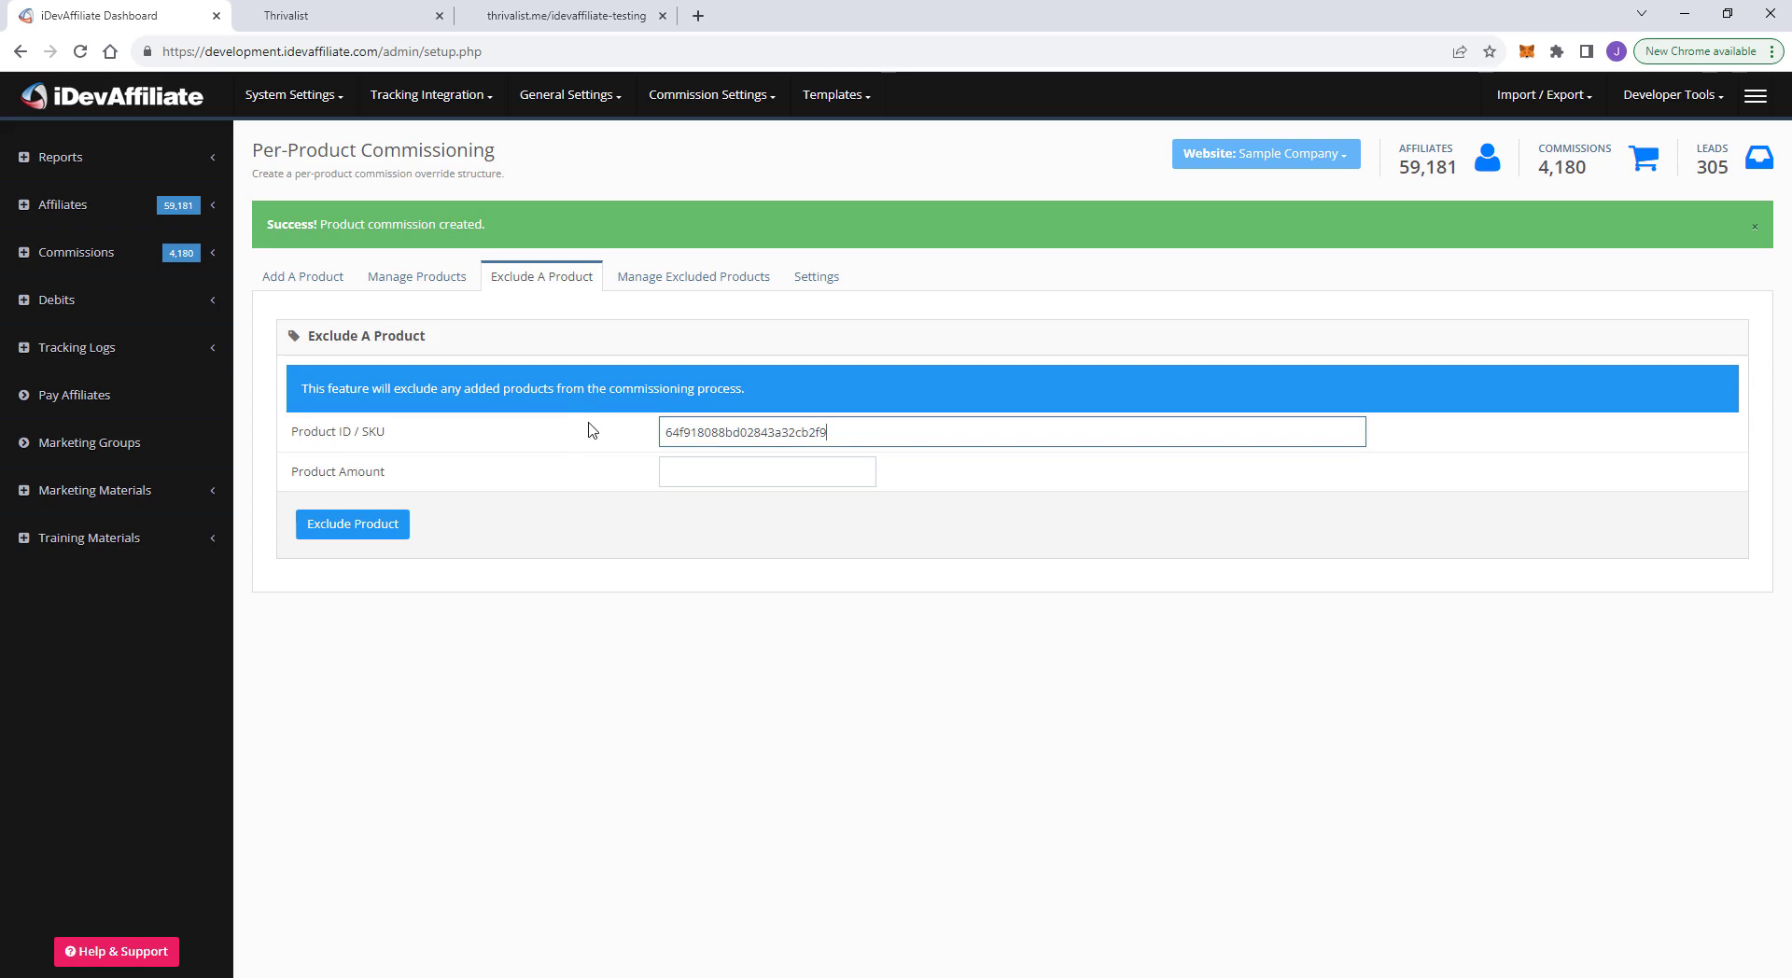
pyautogui.click(692, 277)
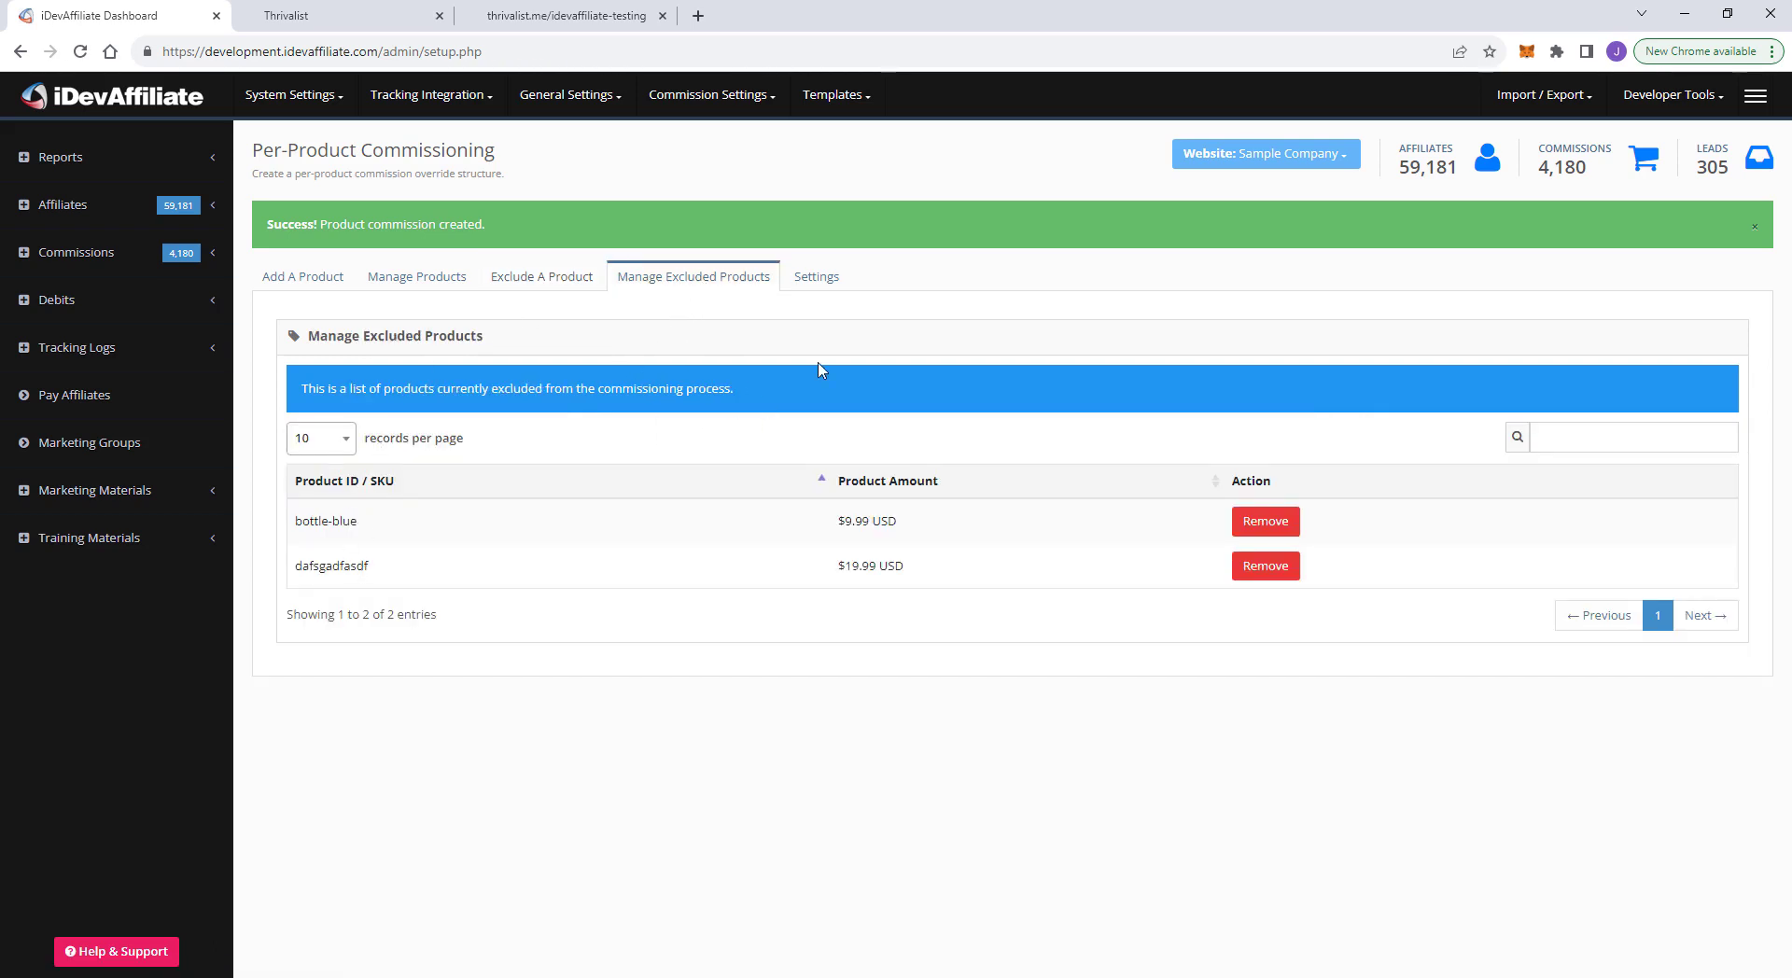
pyautogui.click(299, 279)
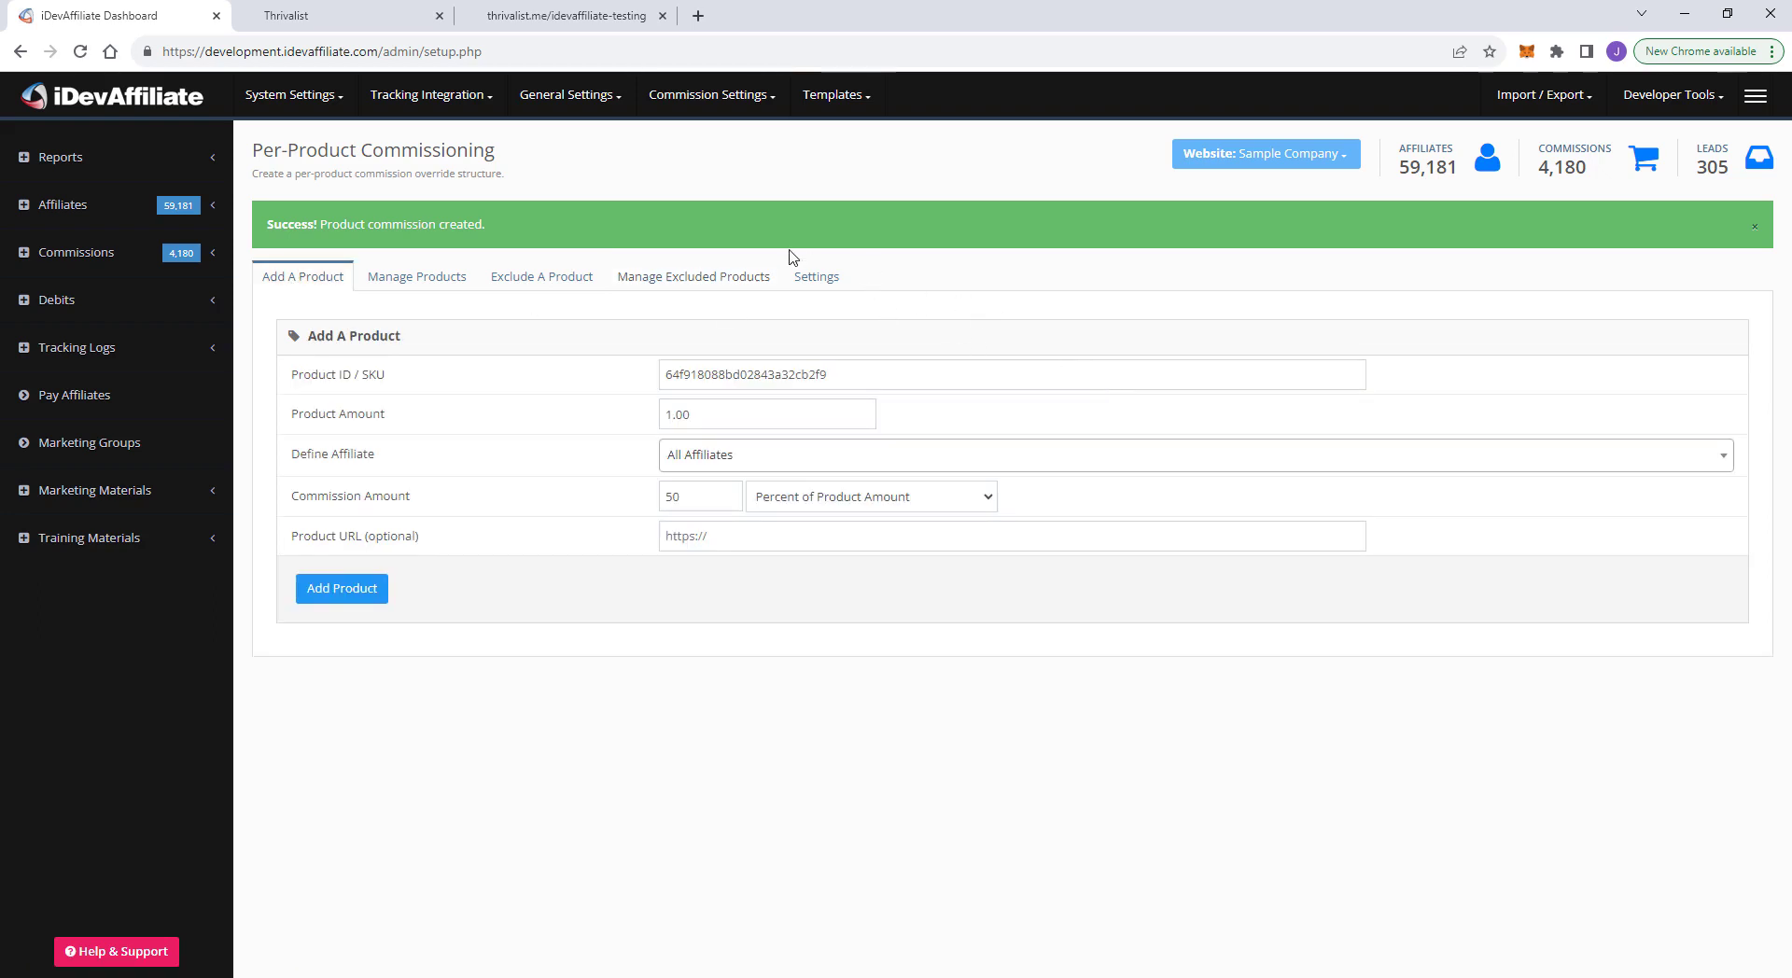
# Step: Check the $1.00 iDevAffiliate Test price on the test store's order confirmation page
pyautogui.click(567, 16)
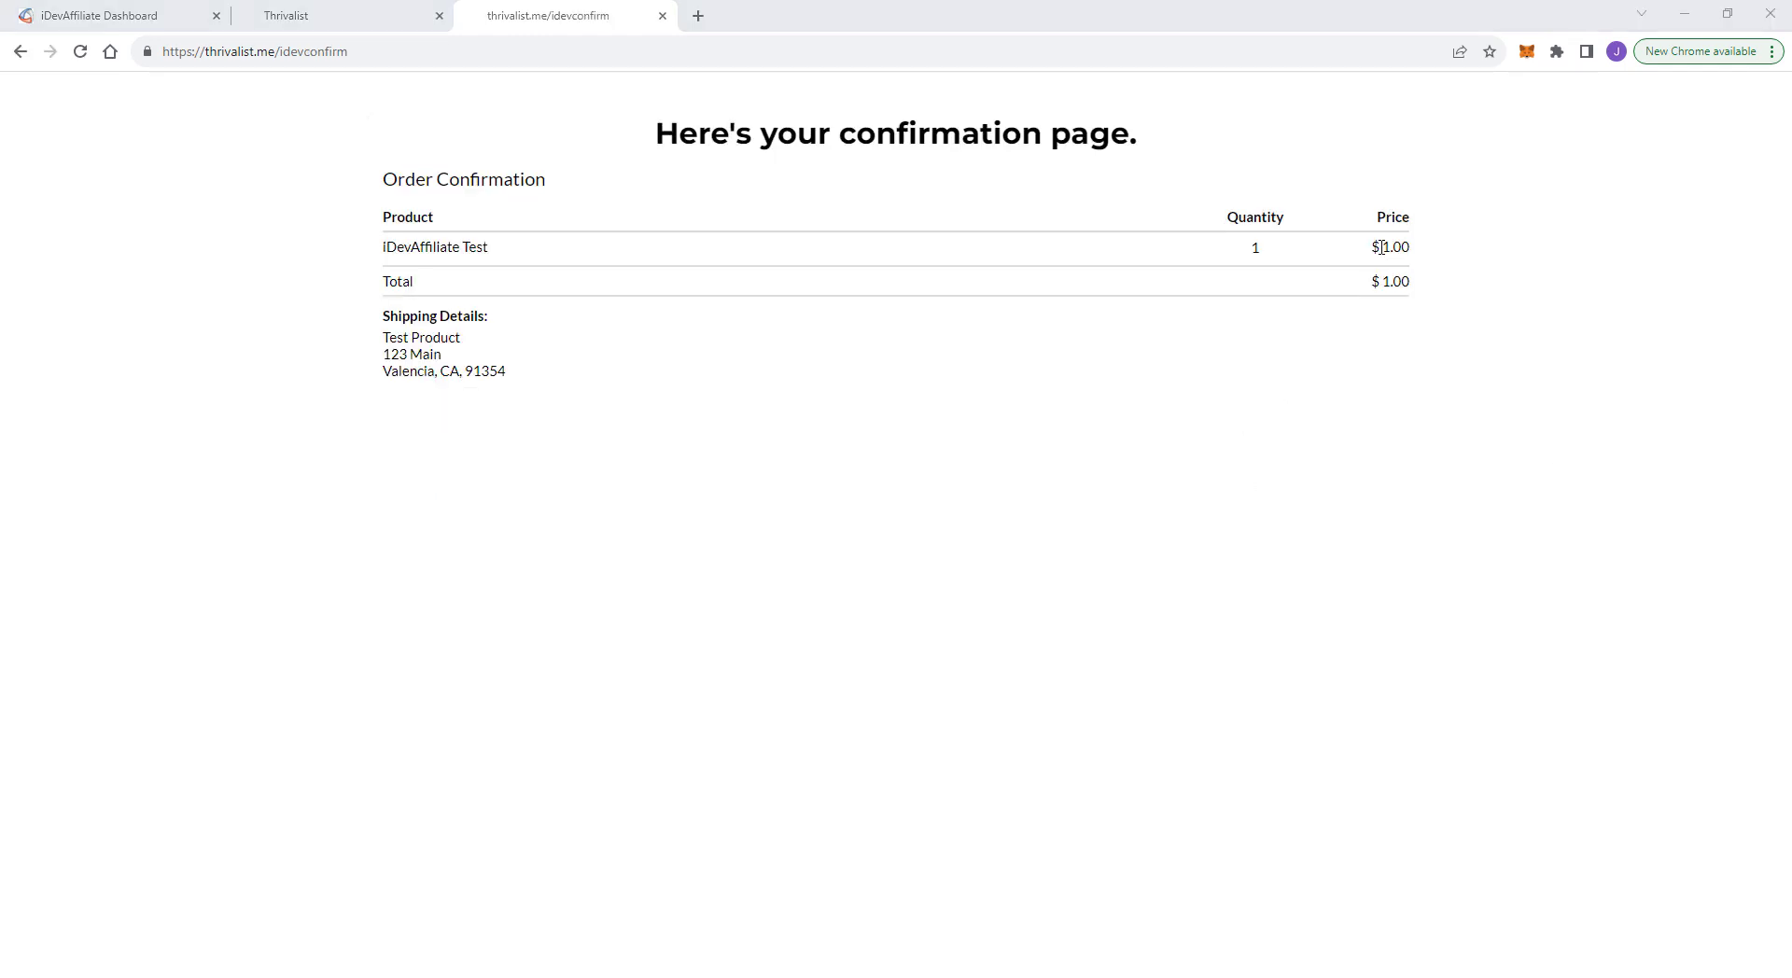
pyautogui.moveTo(1379, 247); pyautogui.dragTo(1417, 249)
pyautogui.click(1302, 409)
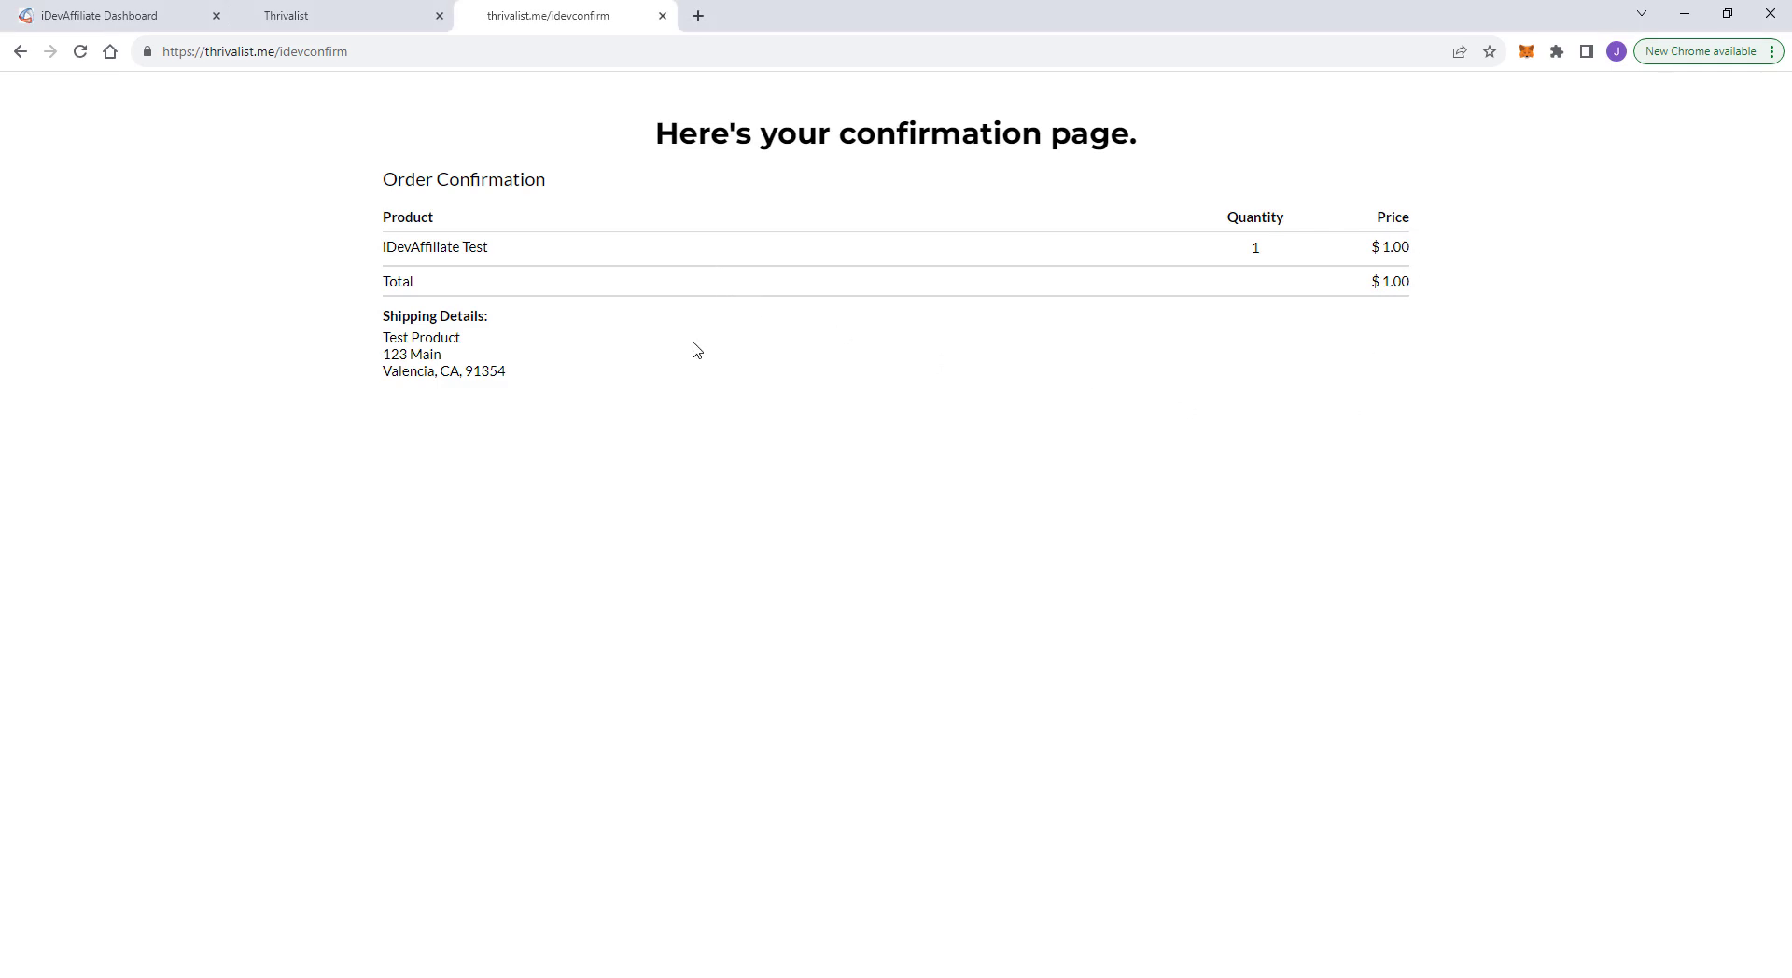
# Step: List pending-approval commissions and compare the HighLevel rows, led by the new $0.50 commission
pyautogui.click(119, 11)
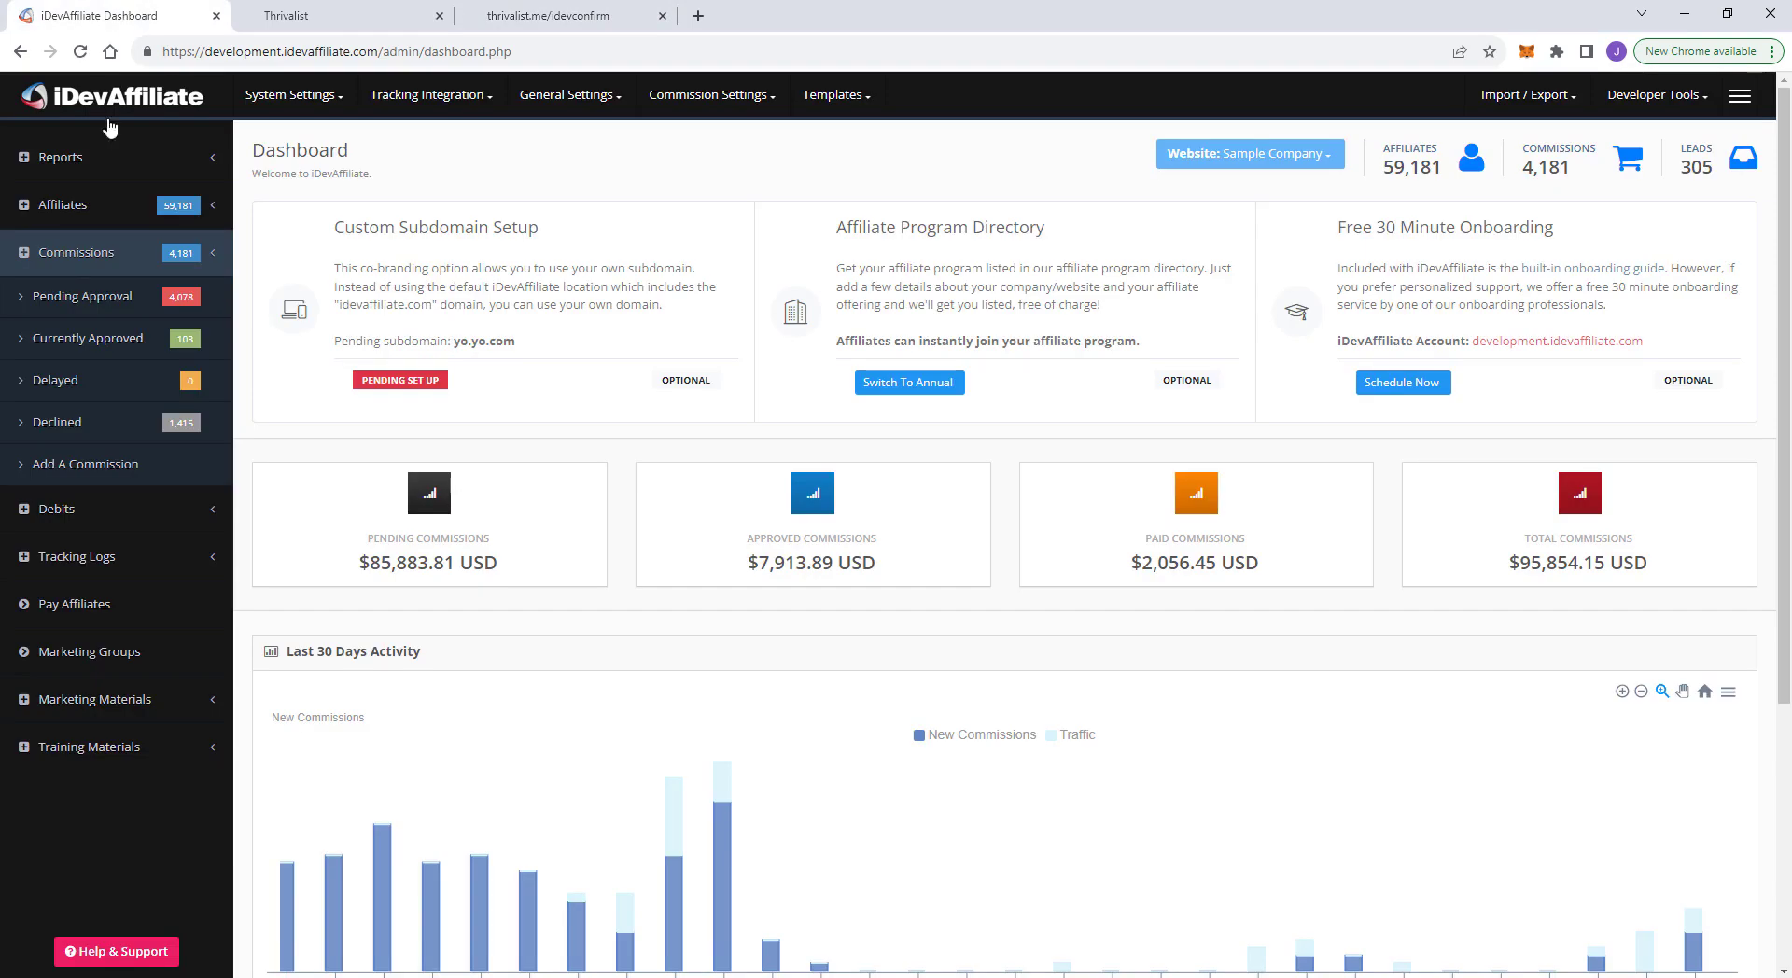
pyautogui.click(82, 296)
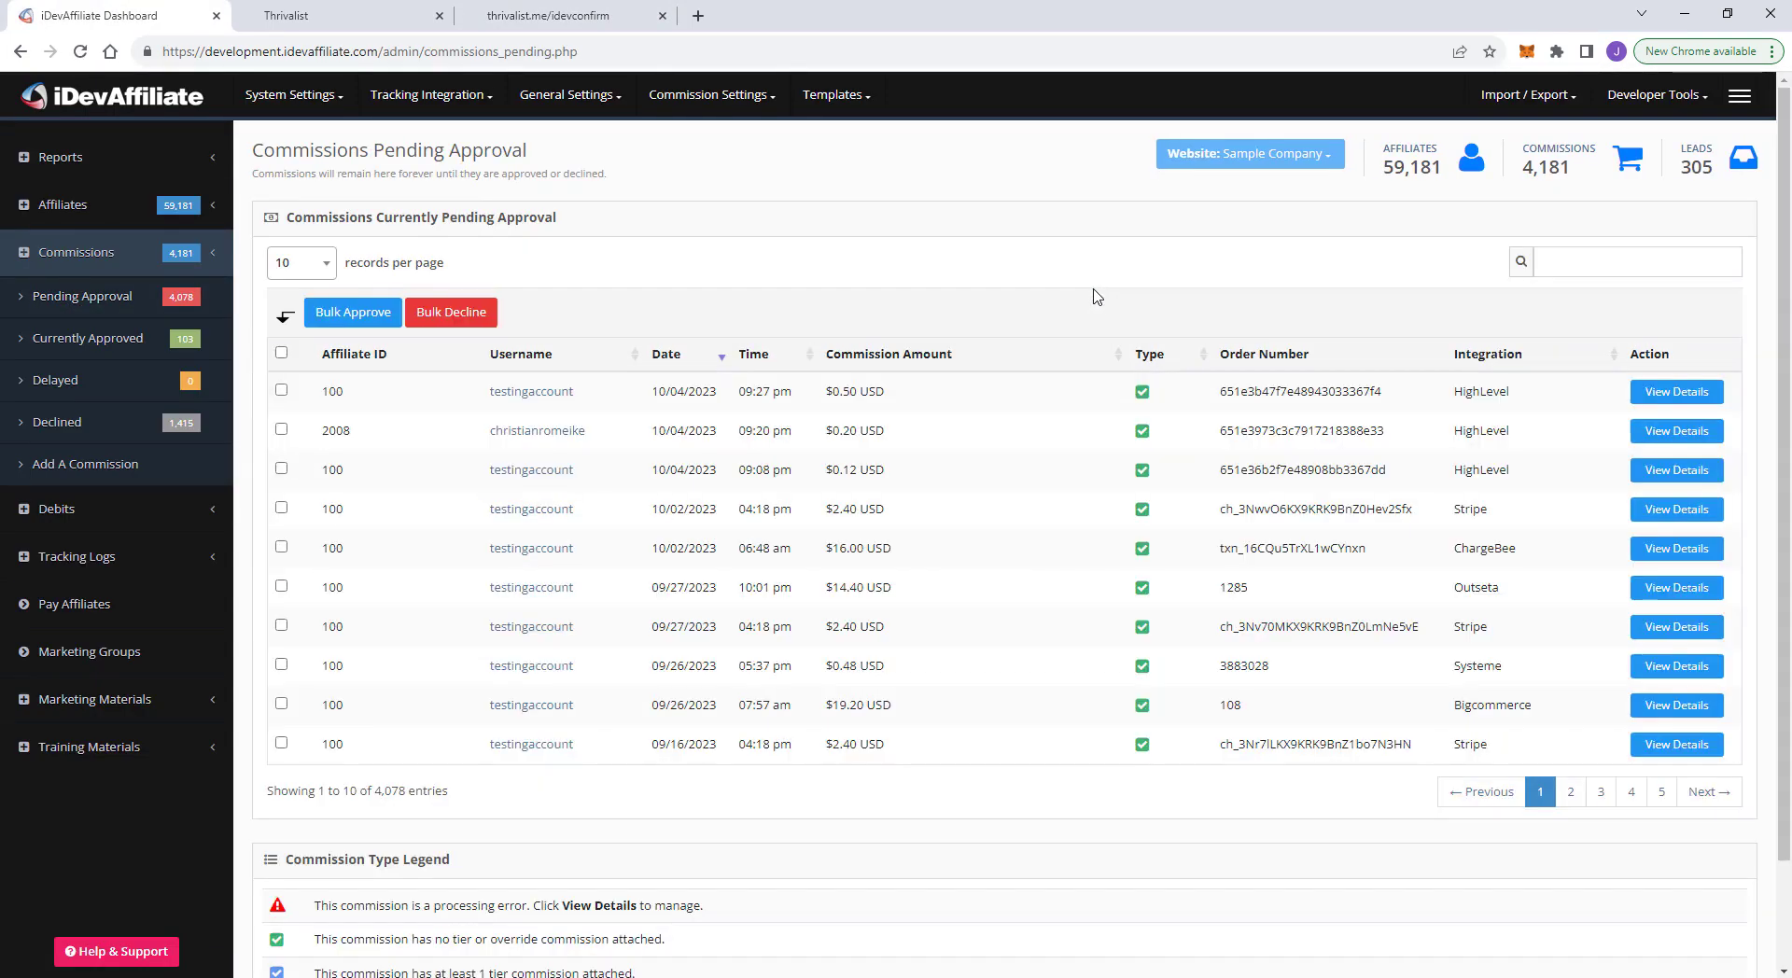
pyautogui.doubleClick(1470, 391)
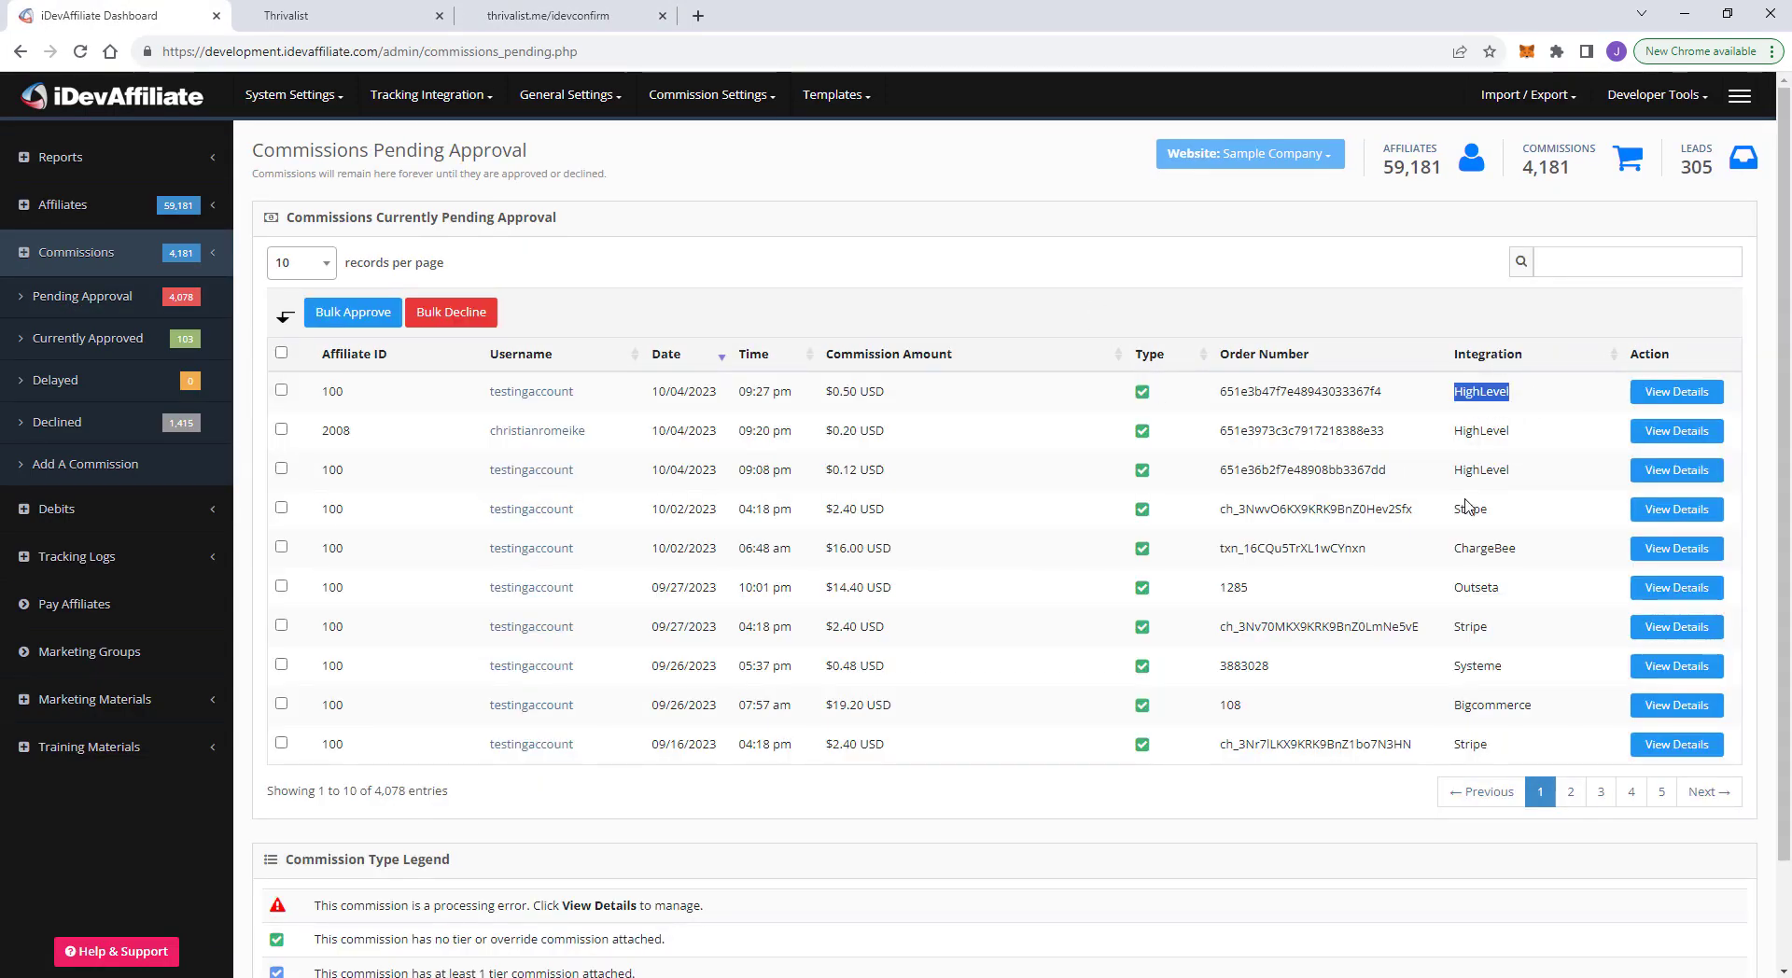
pyautogui.moveTo(1508, 469); pyautogui.dragTo(1424, 496)
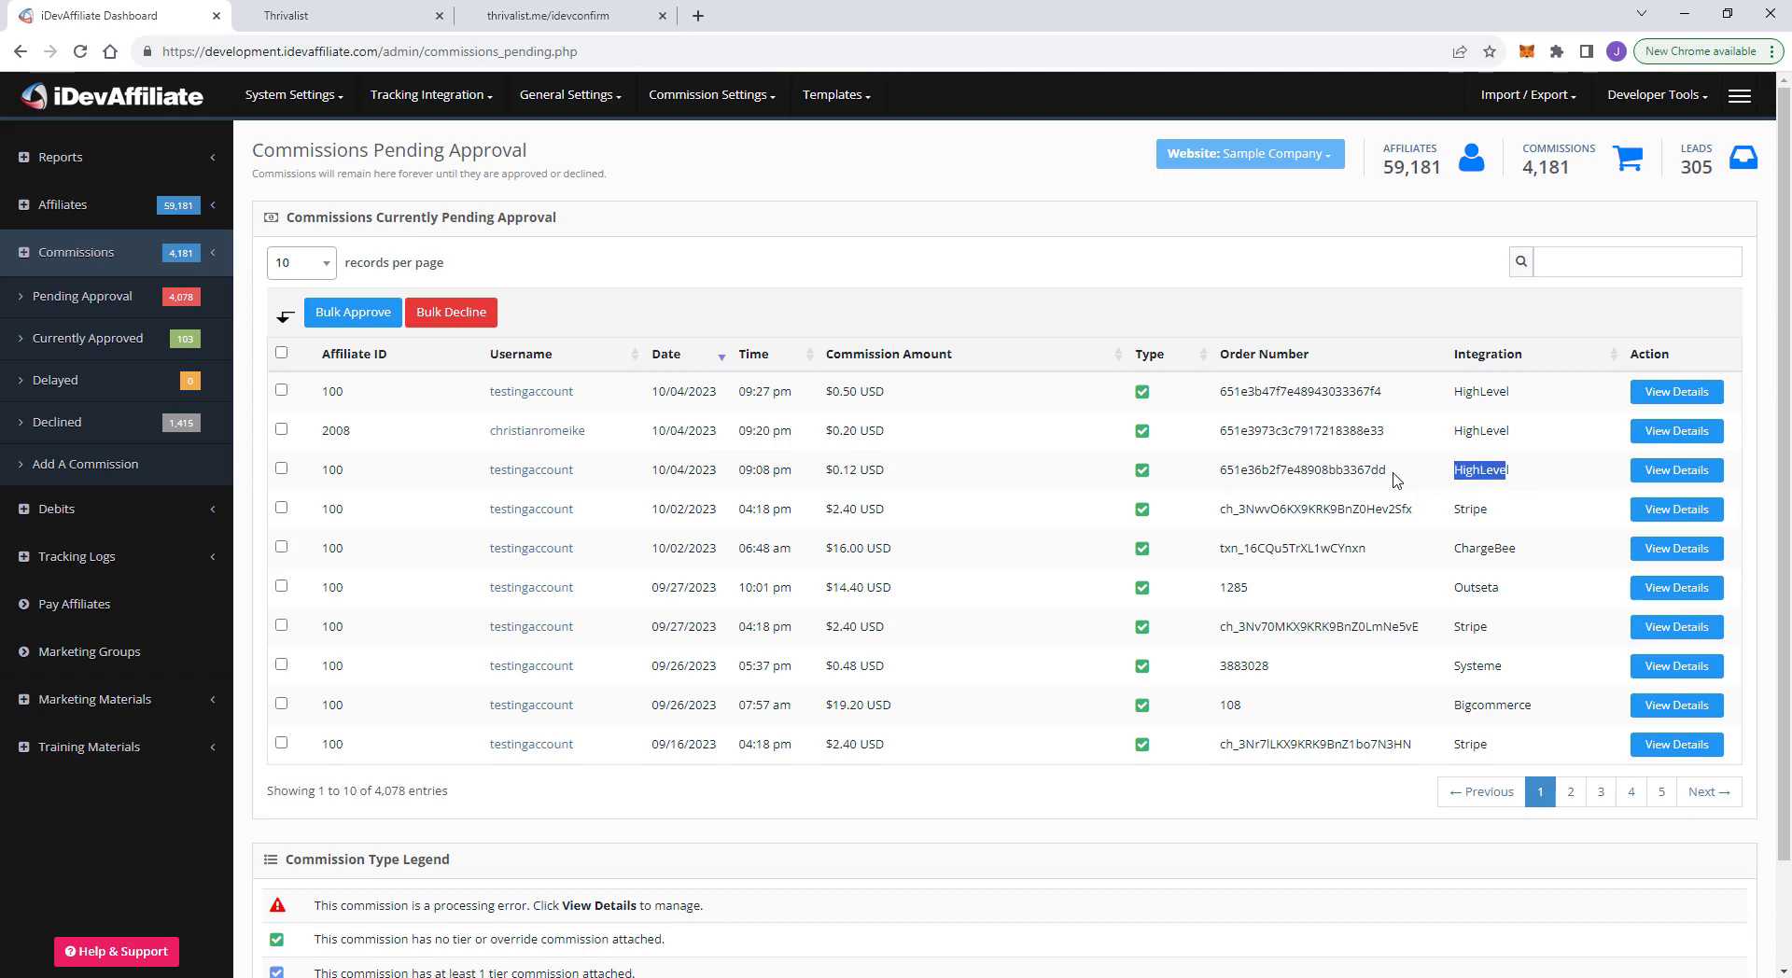
pyautogui.moveTo(1530, 437); pyautogui.dragTo(1456, 439)
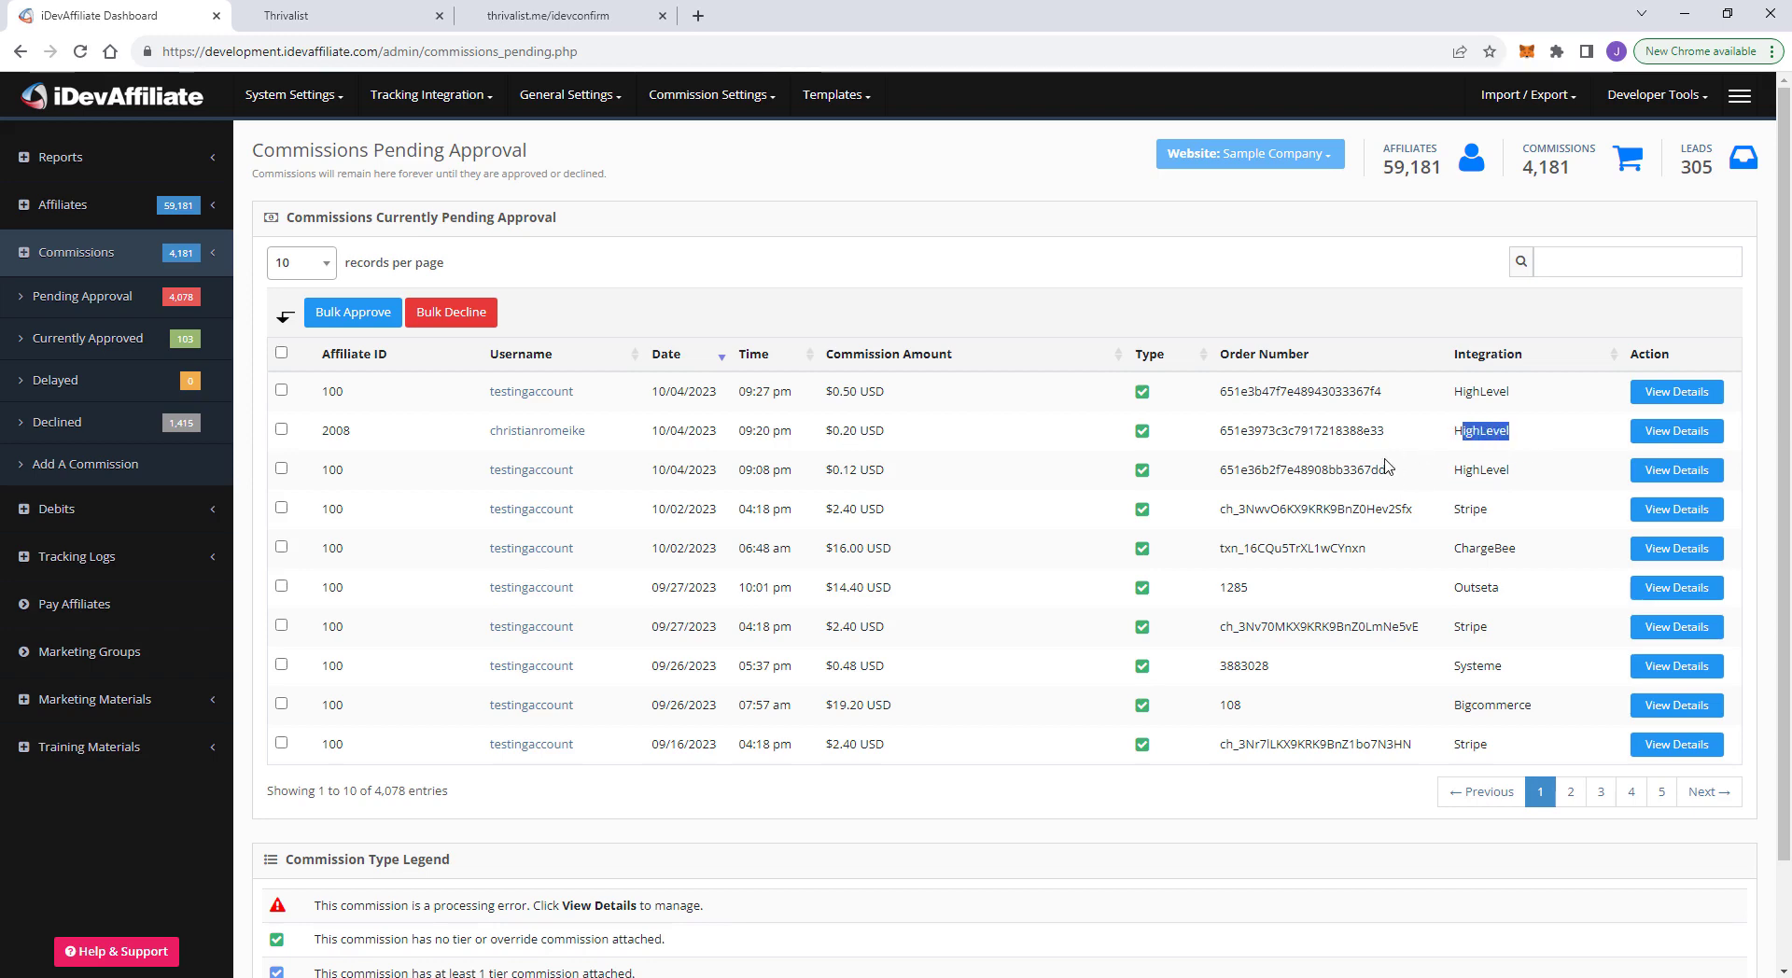
pyautogui.moveTo(1233, 431); pyautogui.dragTo(1368, 431)
pyautogui.moveTo(1529, 393); pyautogui.dragTo(1454, 395)
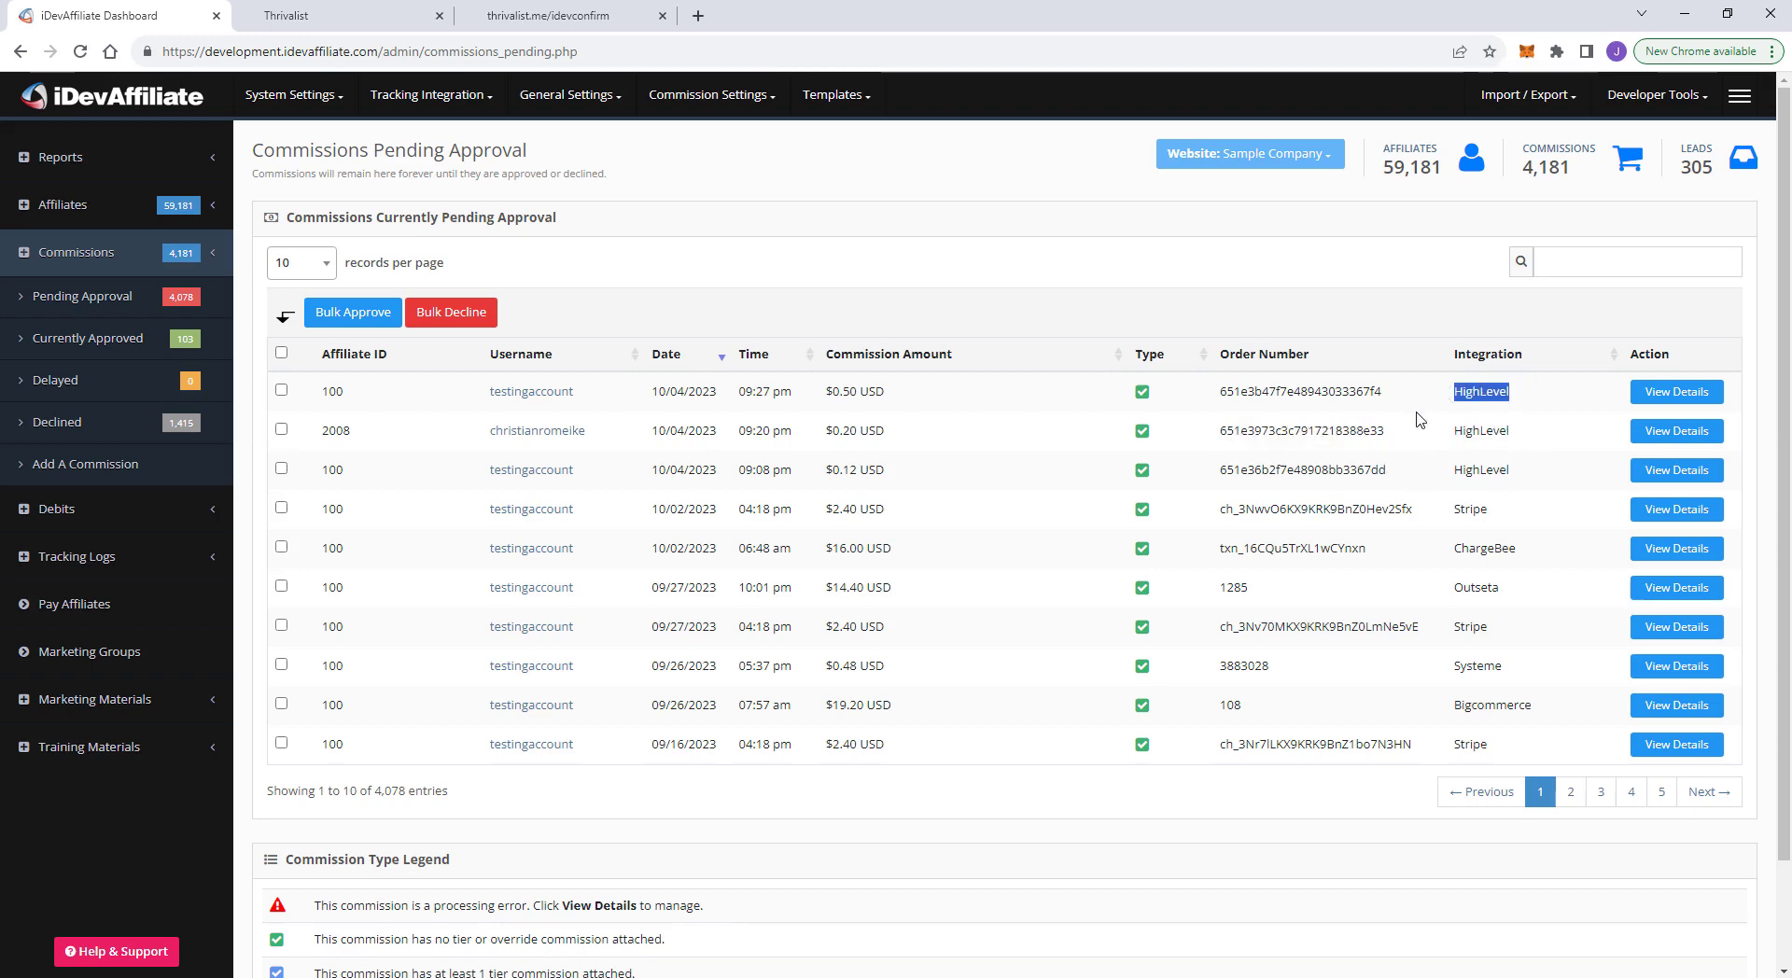
# Step: Open the newest commission's details and verify IP Address - API Style tracking, Per-Product Commissioning, 0.50 commission
pyautogui.click(1677, 393)
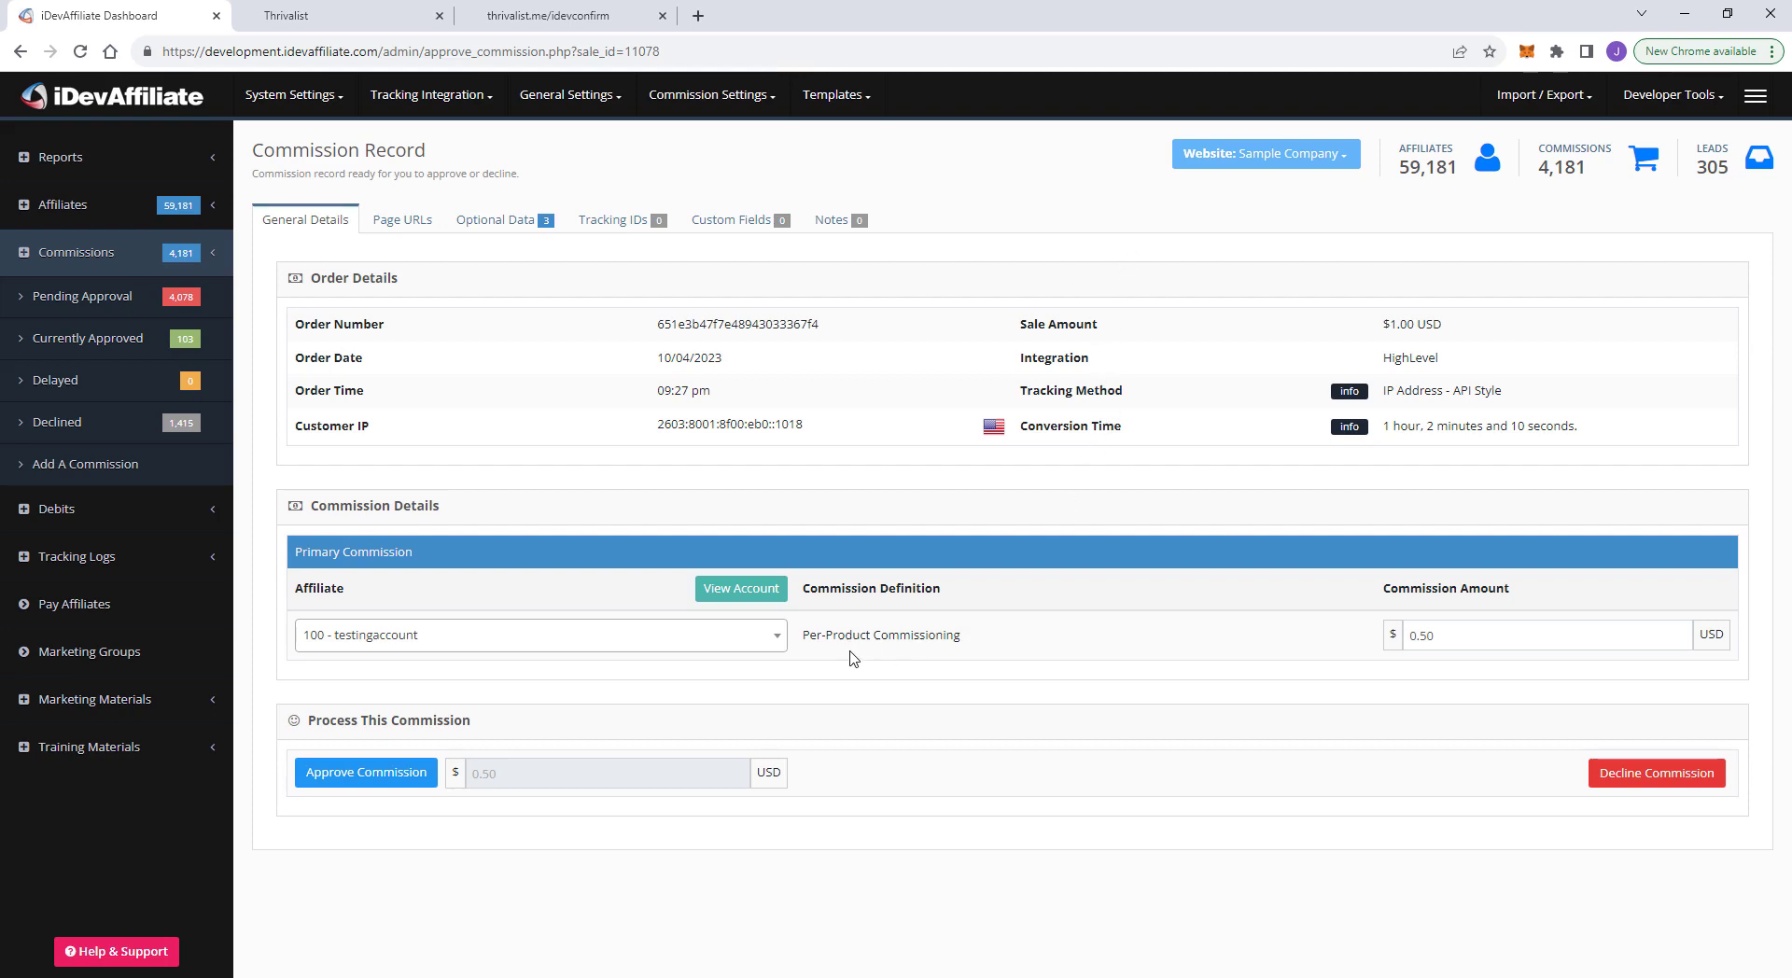
pyautogui.tripleClick(1097, 398)
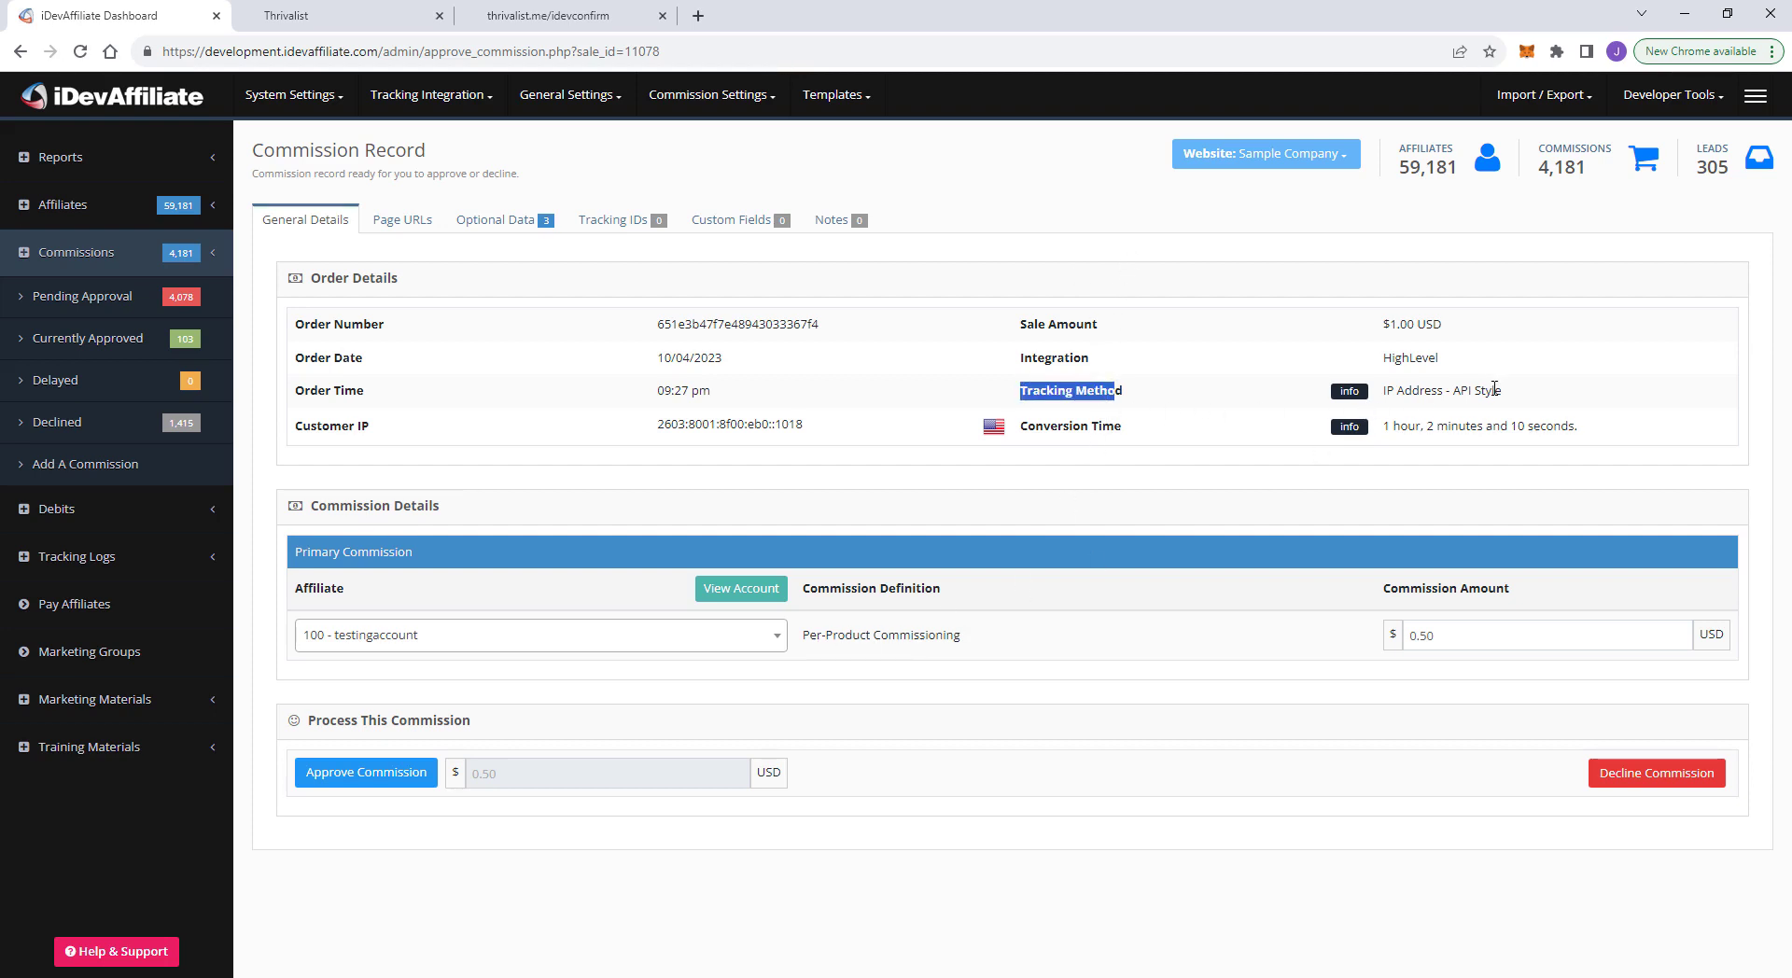
pyautogui.moveTo(1491, 390); pyautogui.dragTo(1202, 459)
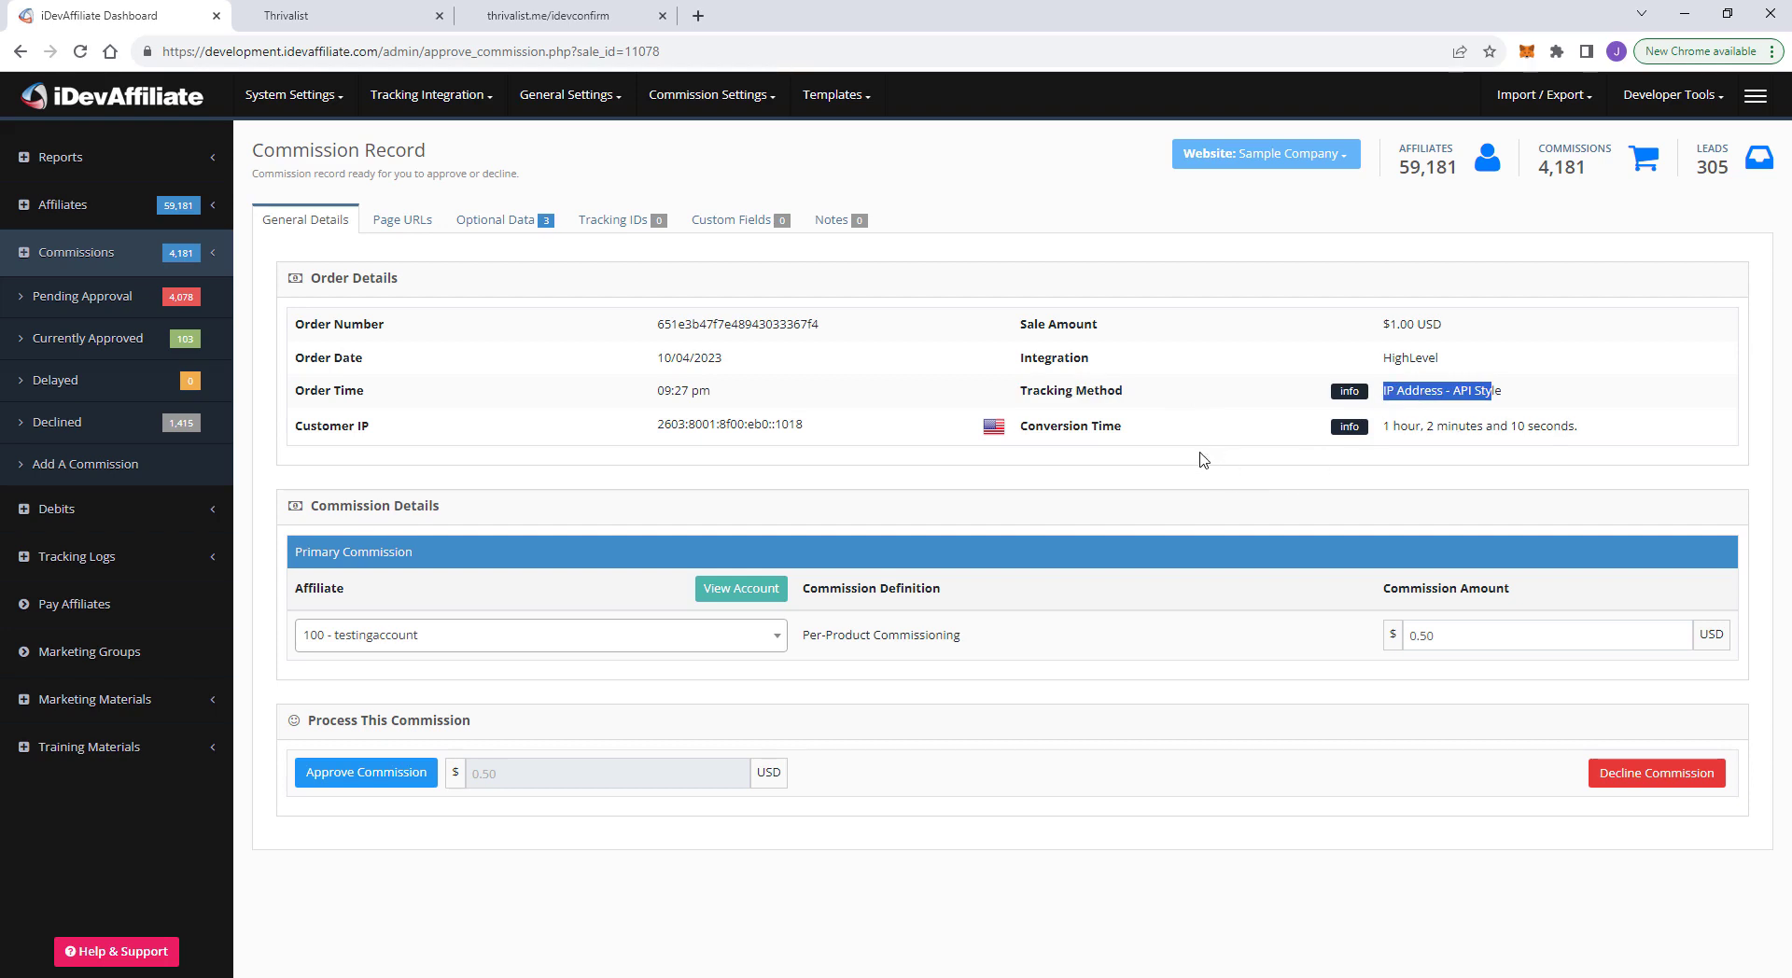
pyautogui.click(1201, 389)
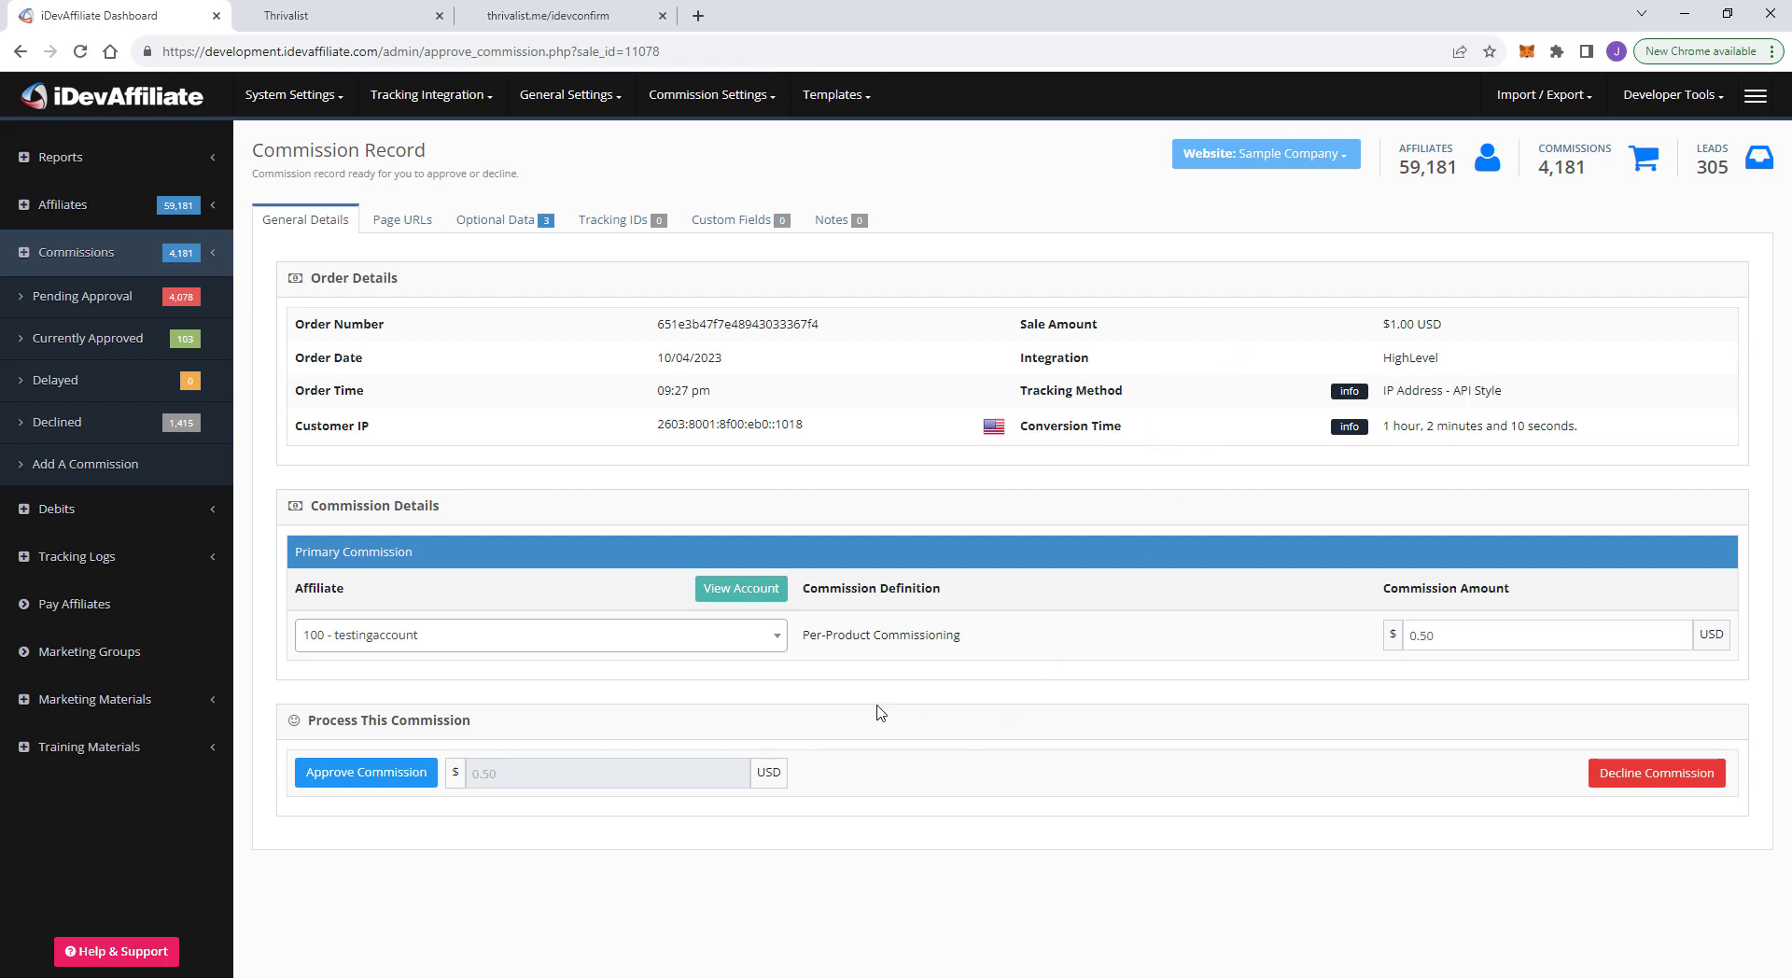
pyautogui.moveTo(805, 588); pyautogui.dragTo(944, 589)
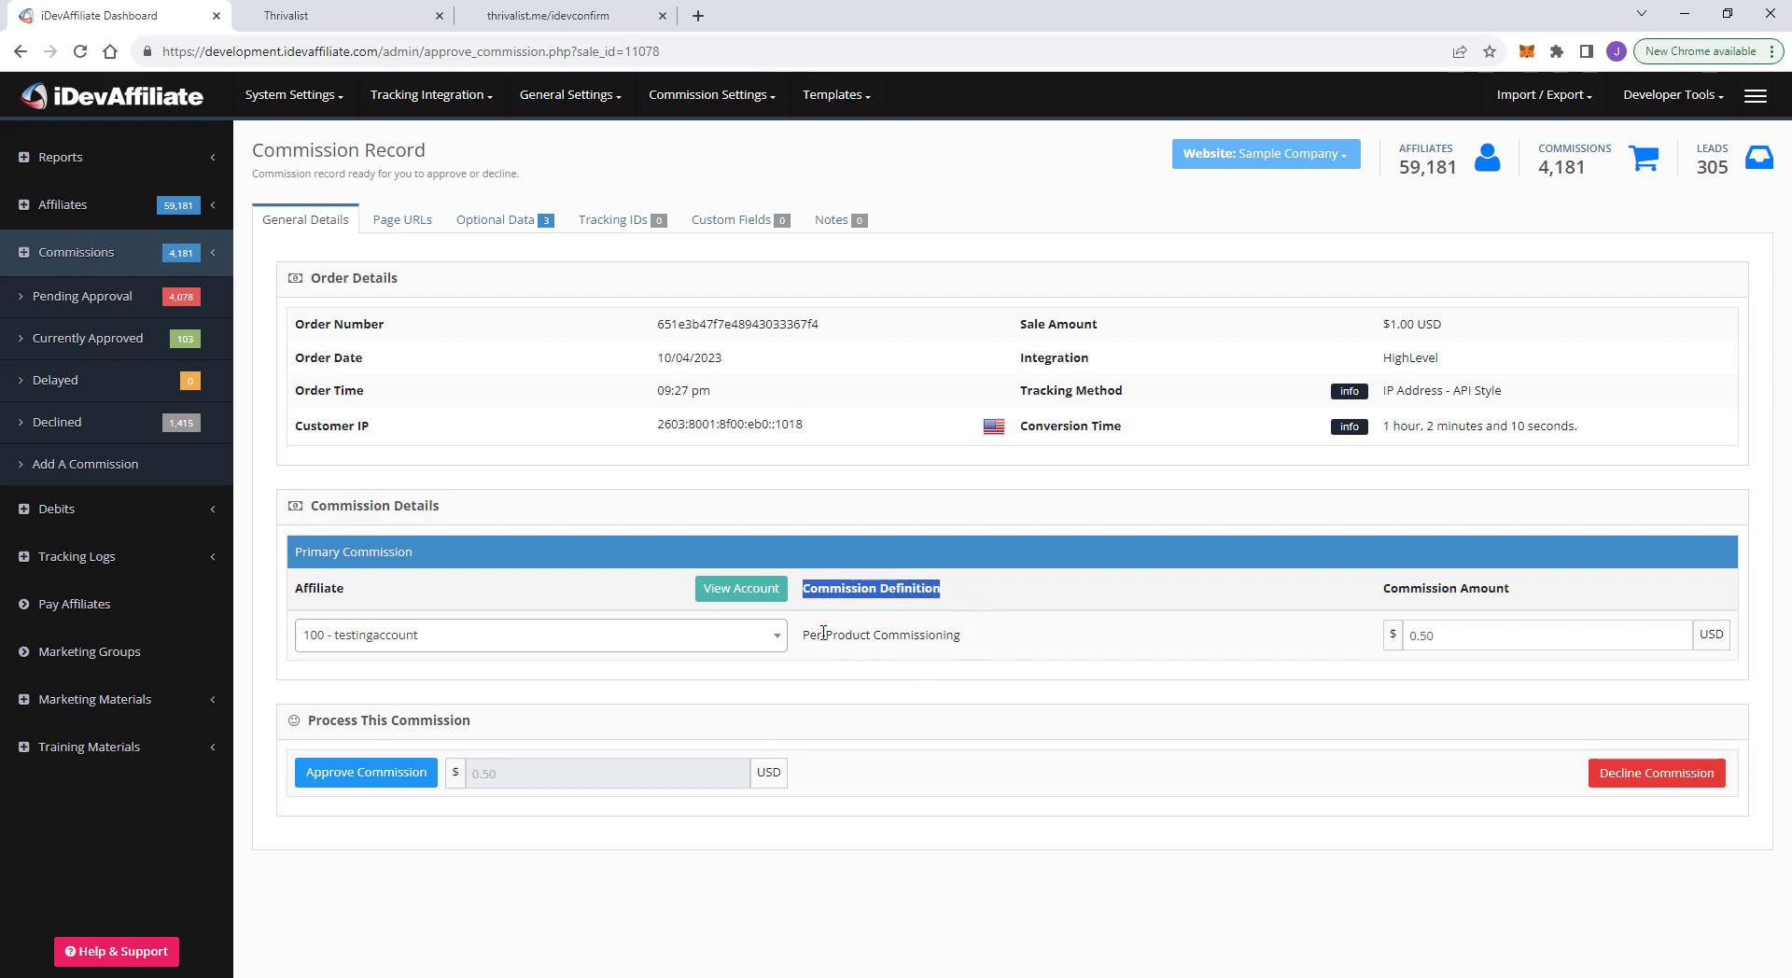
pyautogui.moveTo(805, 633); pyautogui.dragTo(1033, 619)
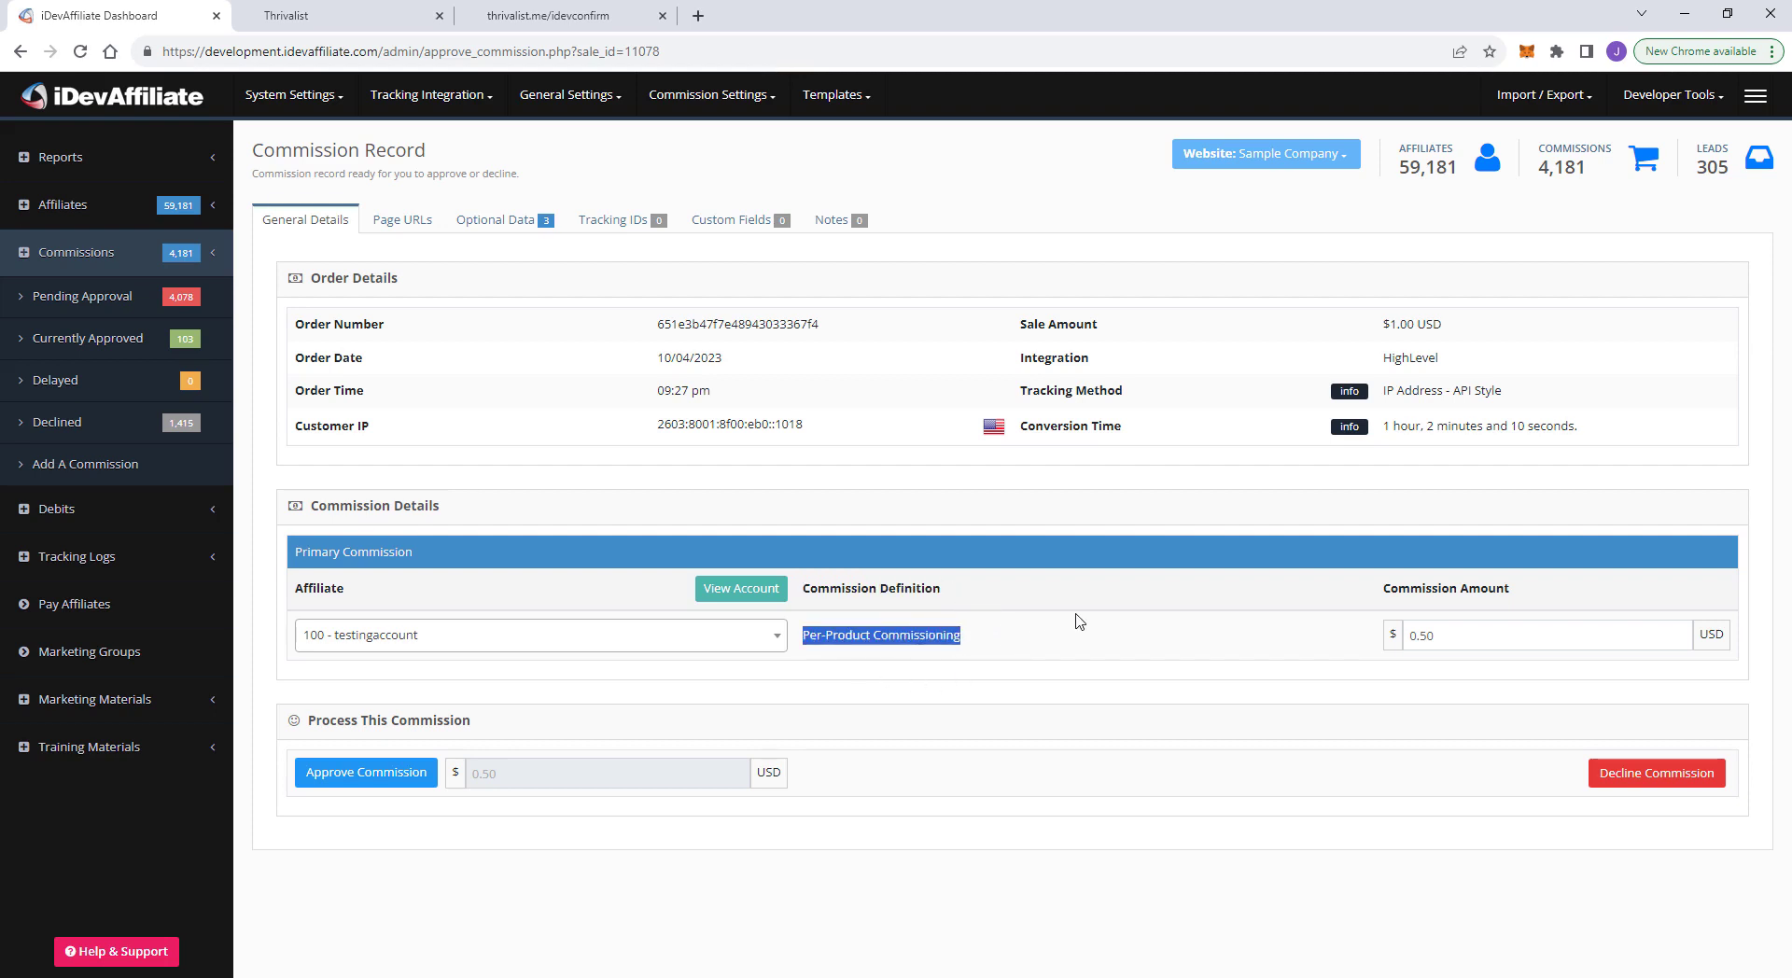
pyautogui.doubleClick(1478, 640)
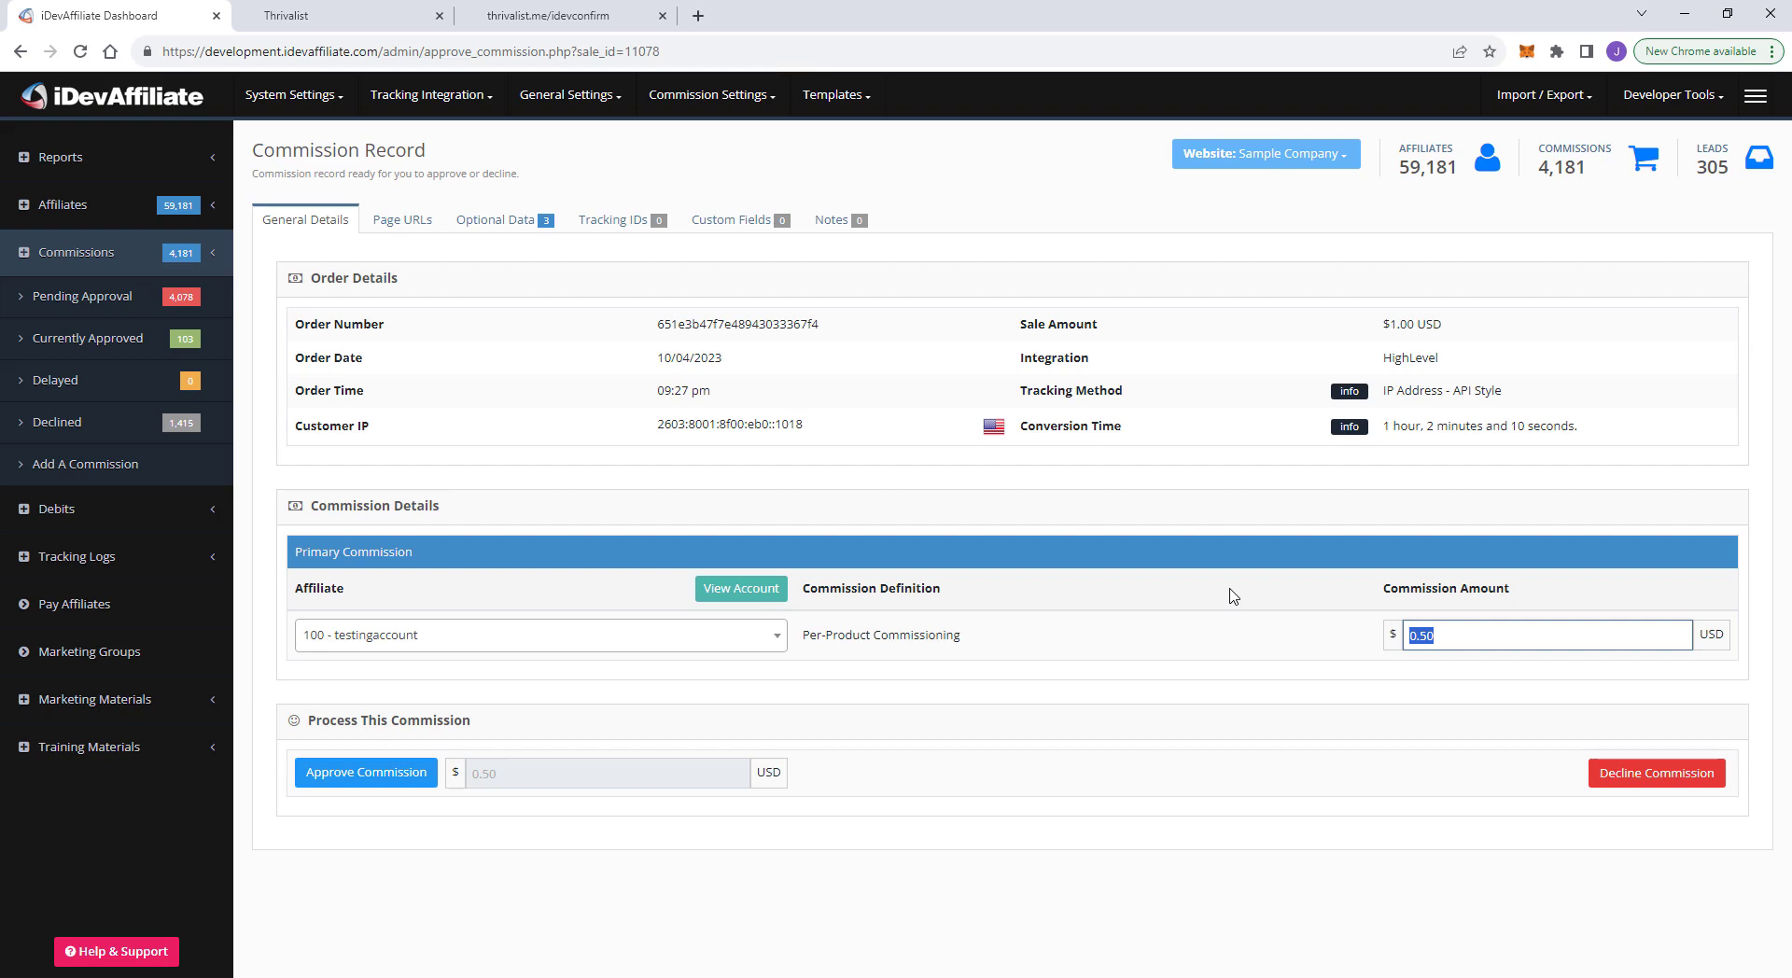
pyautogui.click(1217, 444)
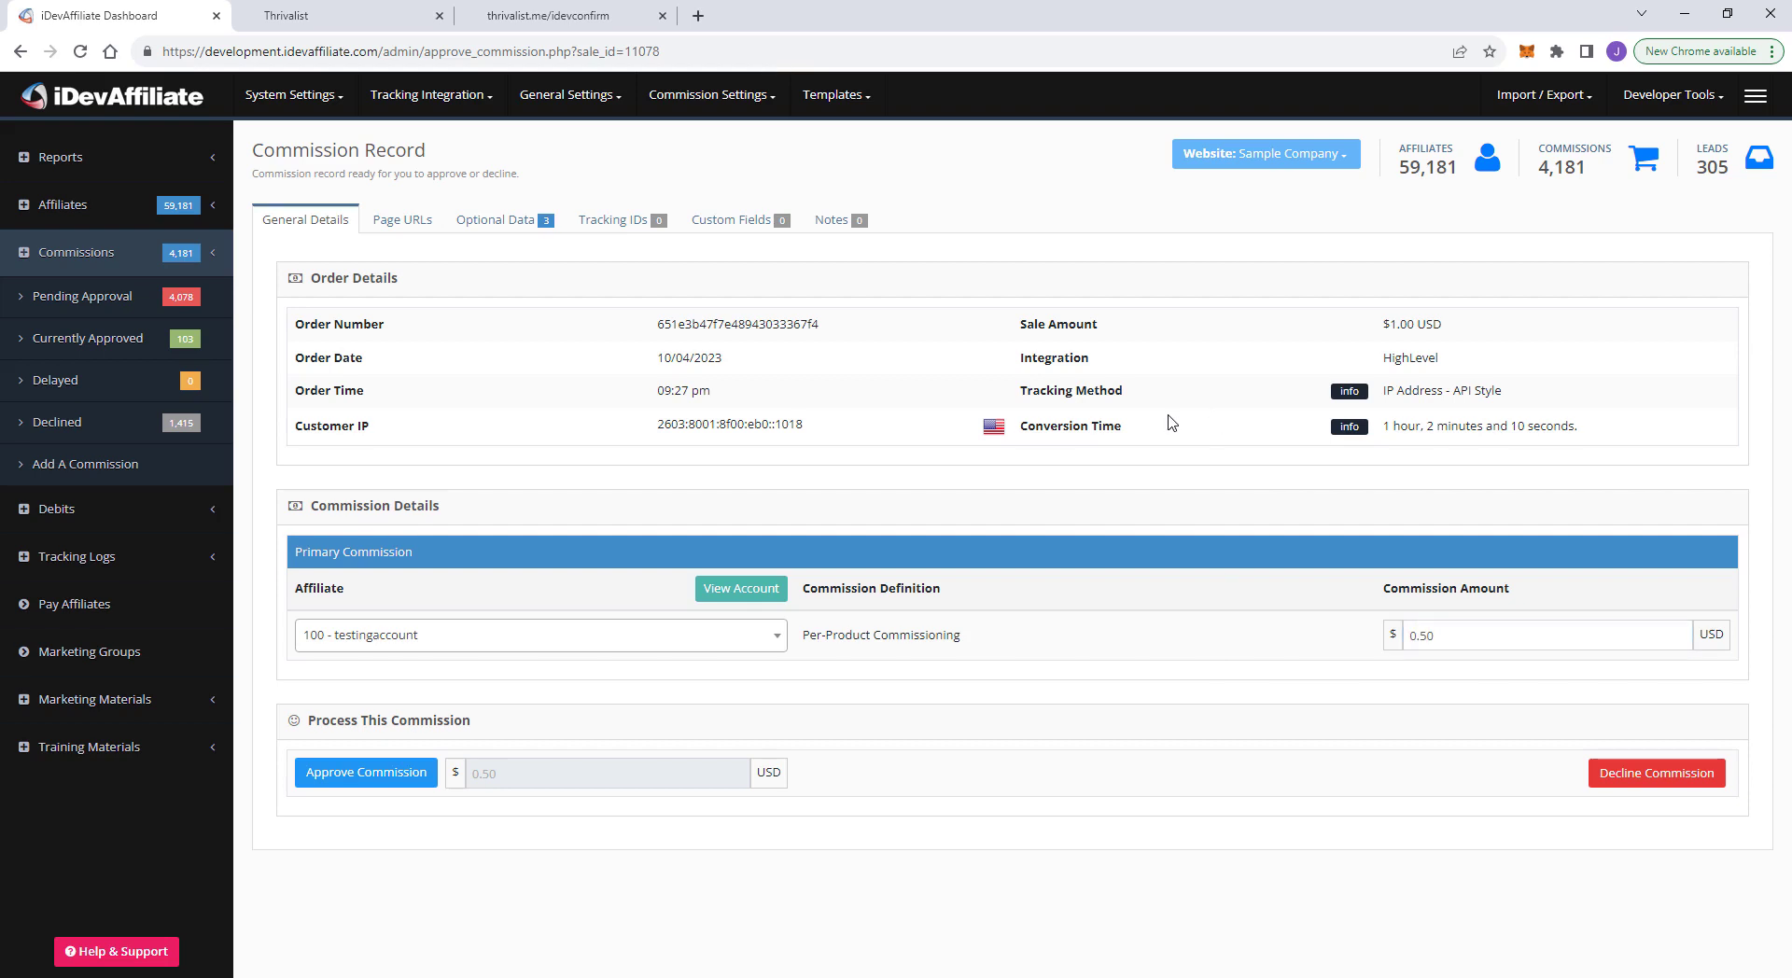
pyautogui.click(495, 222)
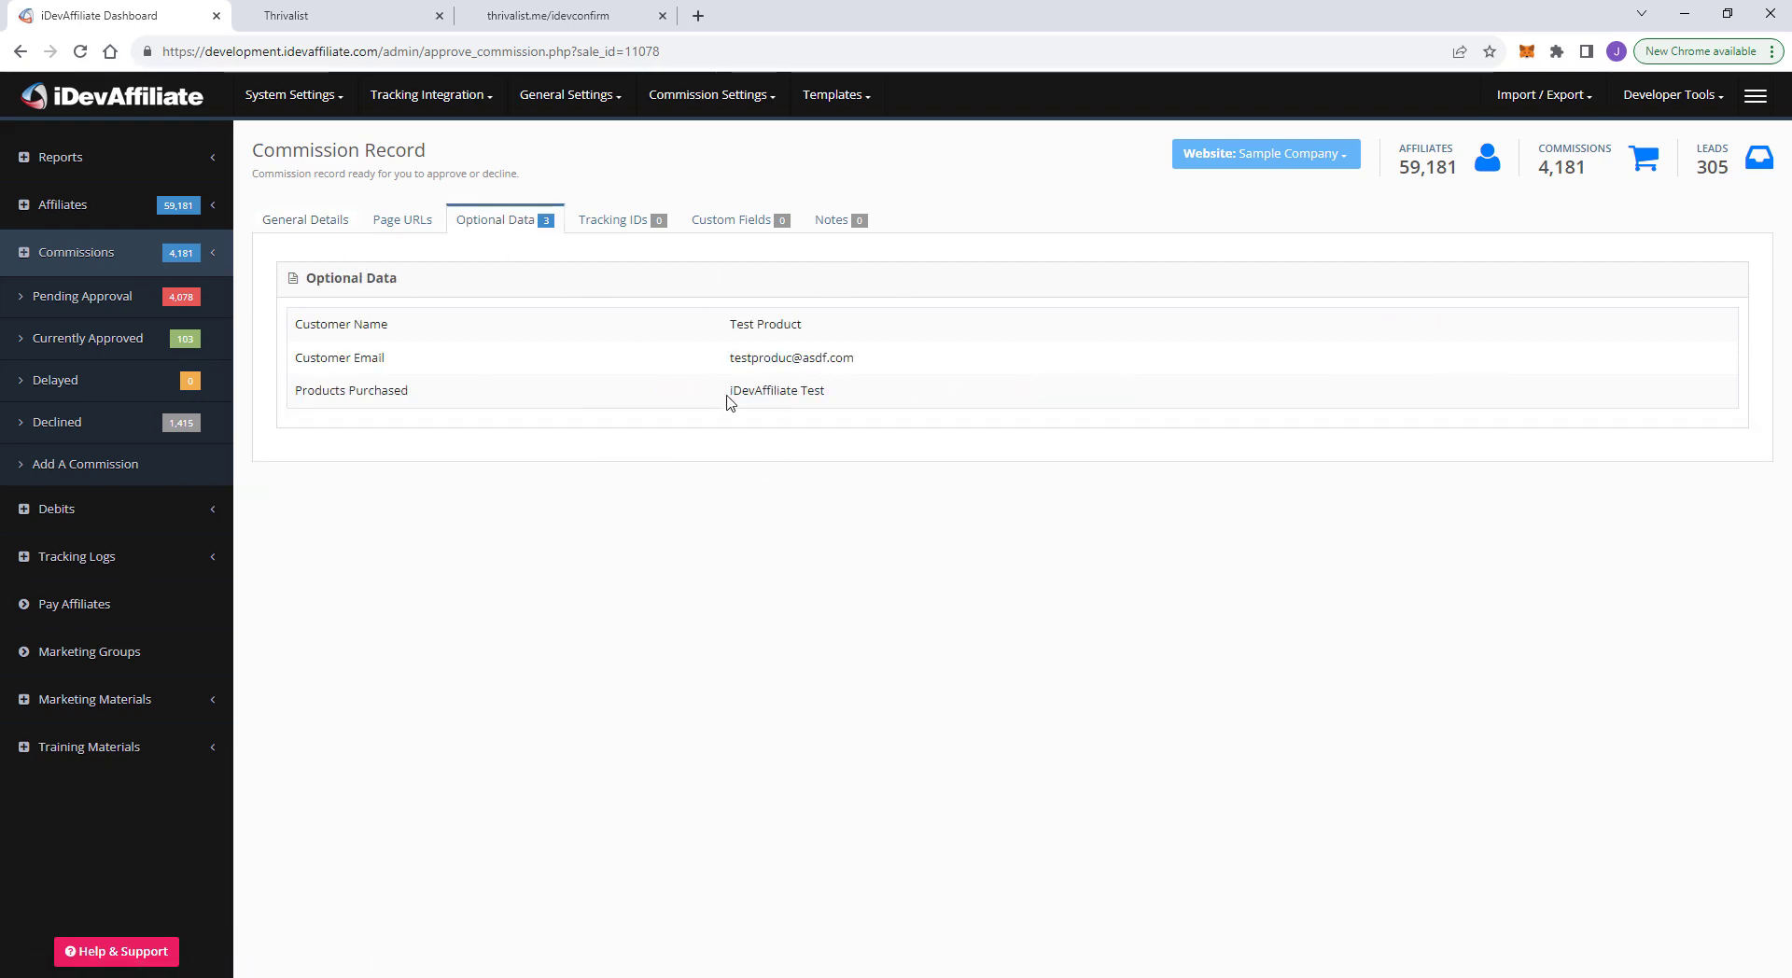
pyautogui.moveTo(727, 396); pyautogui.dragTo(833, 404)
pyautogui.moveTo(720, 361); pyautogui.dragTo(561, 336)
pyautogui.click(866, 306)
pyautogui.click(567, 355)
pyautogui.click(295, 218)
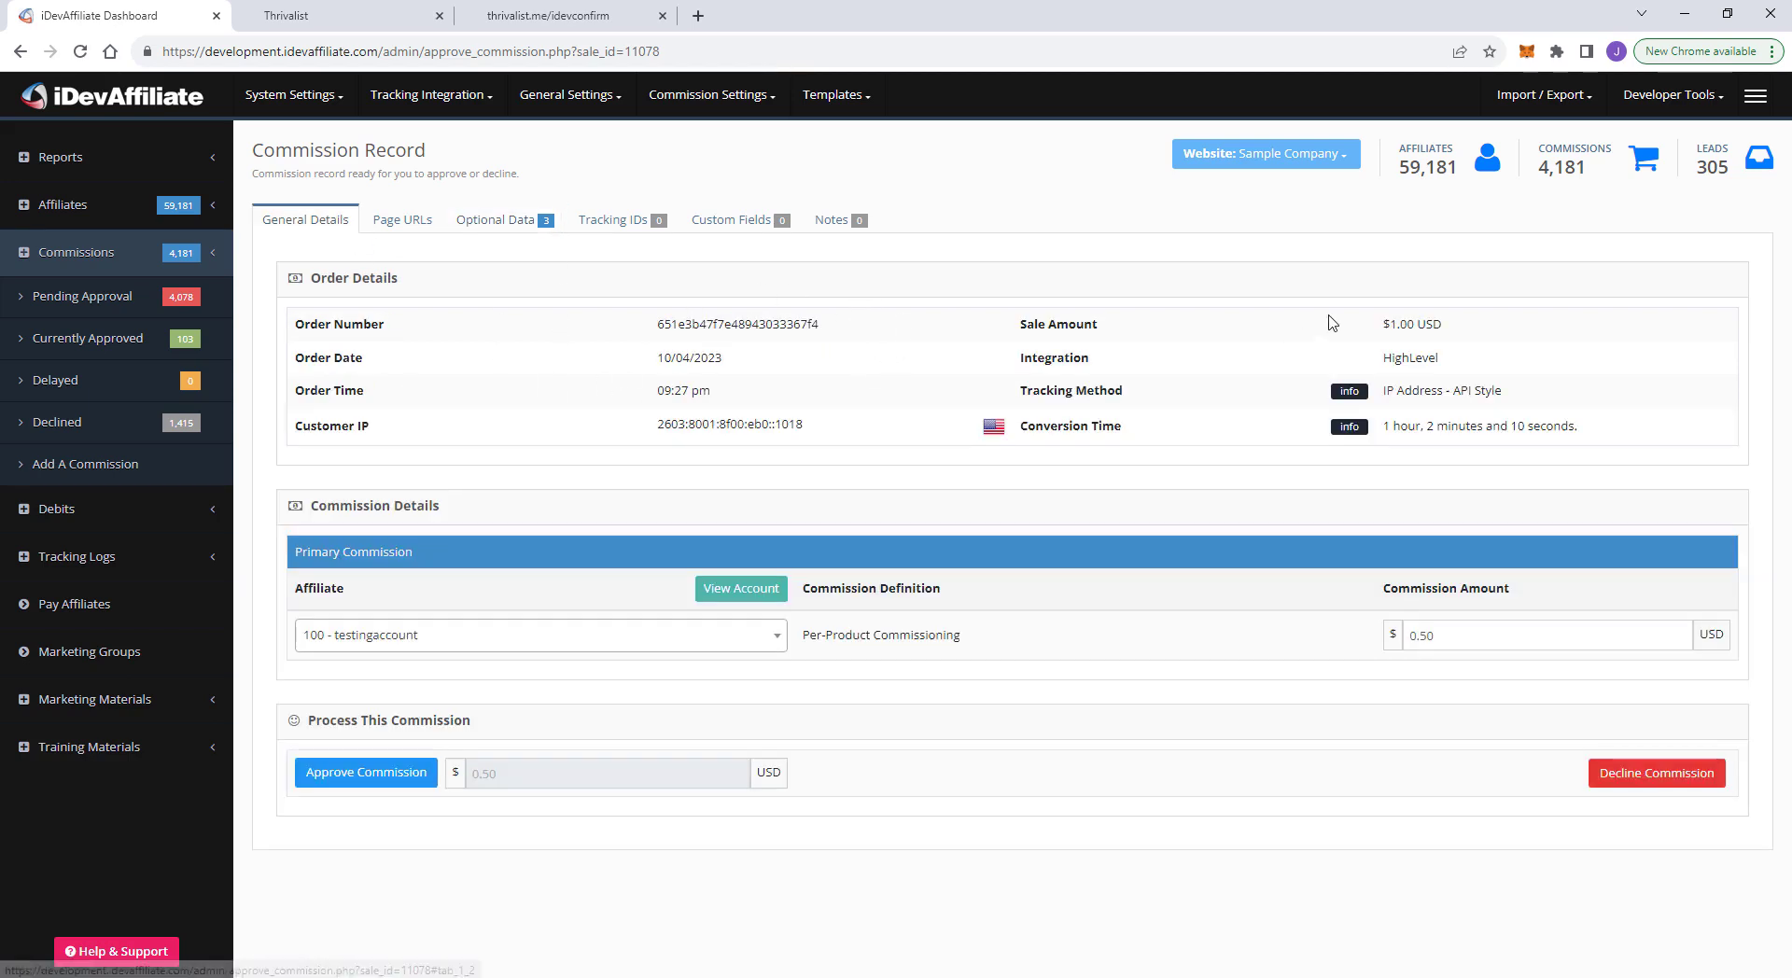